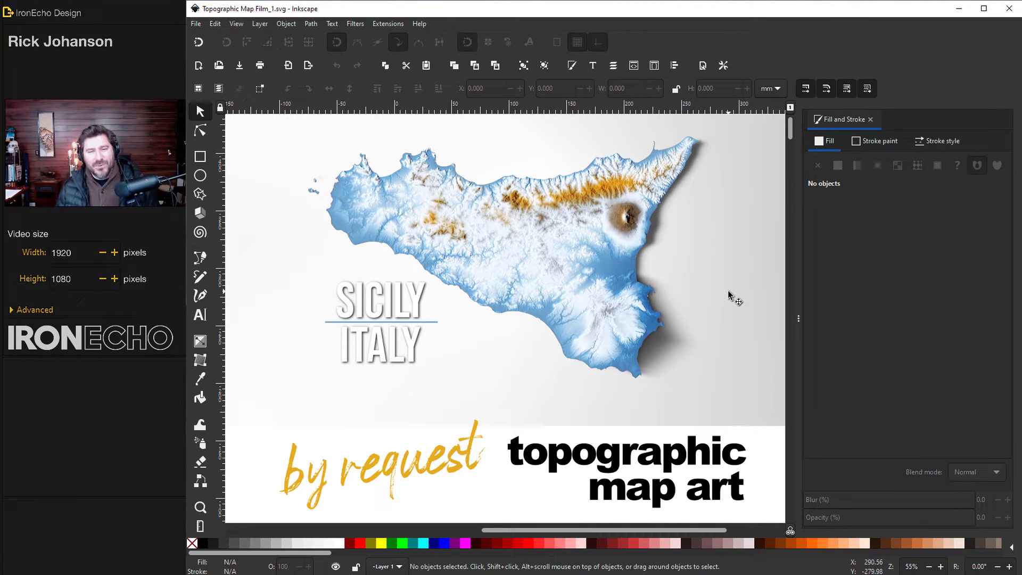
- Scroll past the Map Data, Main Shape, Adjust Color, Granular Overlay and Drop Shadow stages to Project Area
{"action": "scroll", "coordinate": [729, 291], "scroll_direction": "down", "scroll_amount": 15}
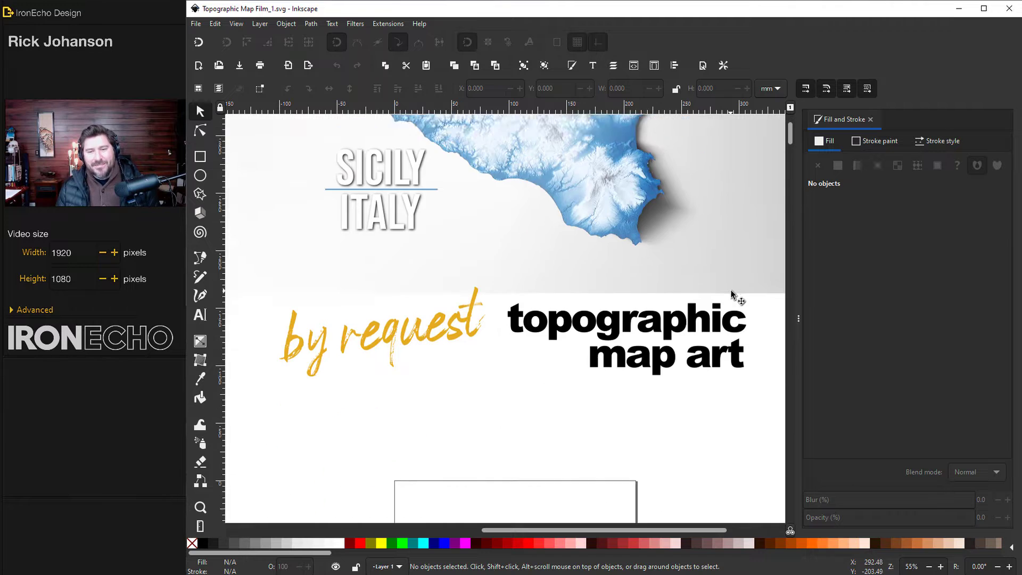
{"action": "scroll", "coordinate": [730, 292], "scroll_direction": "down", "scroll_amount": 8}
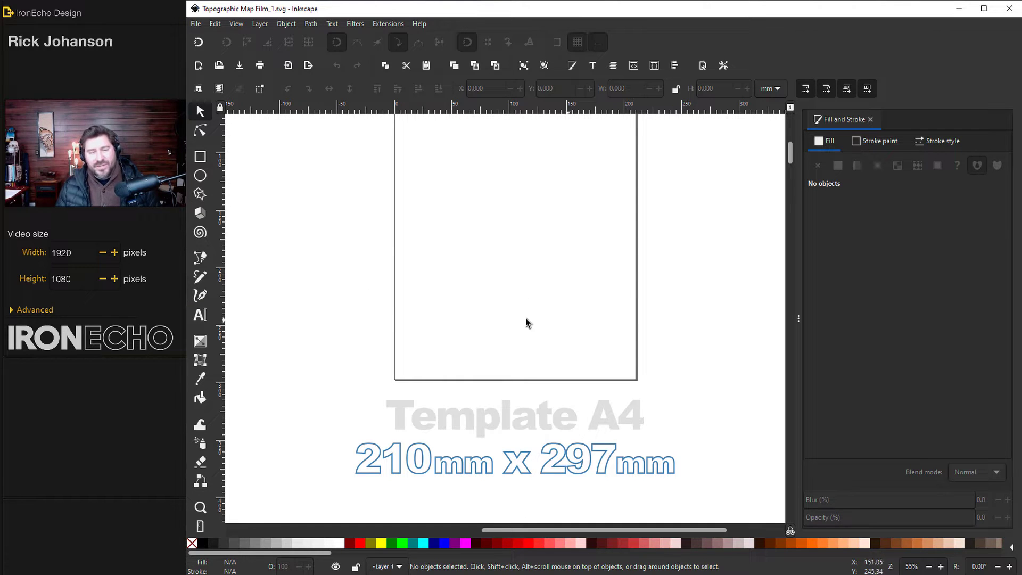
{"action": "scroll", "coordinate": [698, 360], "scroll_direction": "down", "scroll_amount": 7}
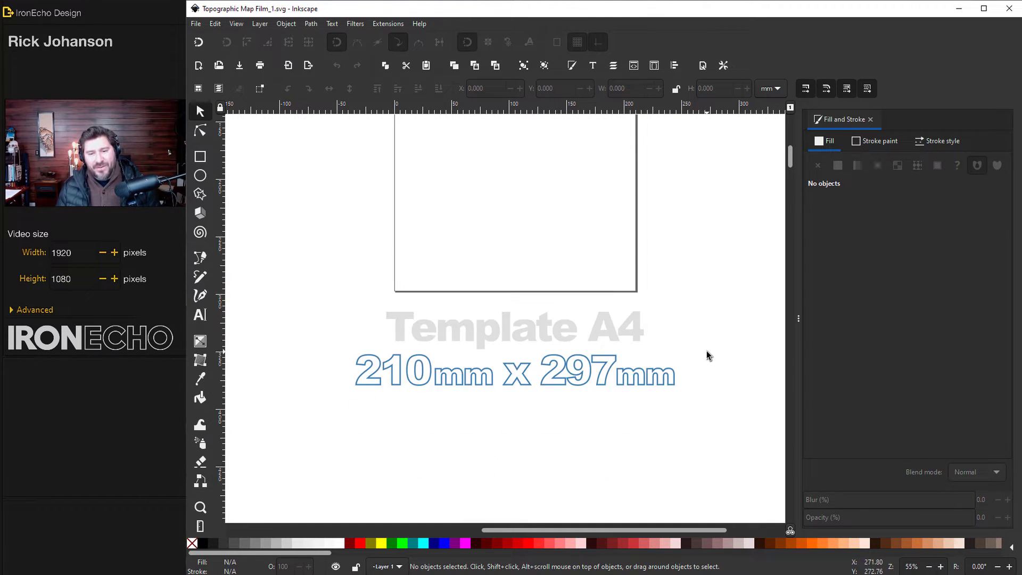
{"action": "scroll", "coordinate": [709, 350], "scroll_direction": "down", "scroll_amount": 2}
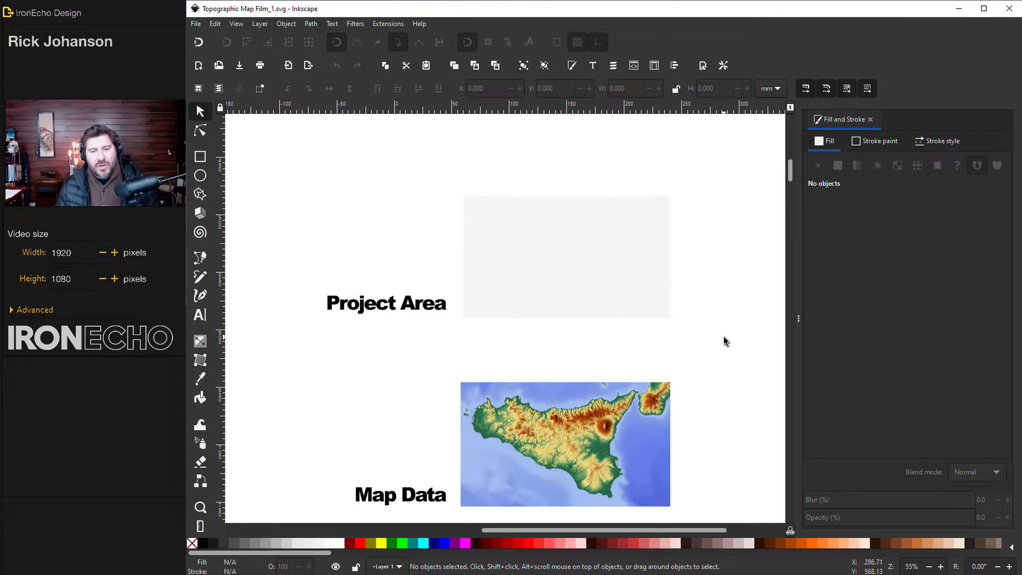
{"action": "scroll", "coordinate": [725, 341], "scroll_direction": "down", "scroll_amount": 1}
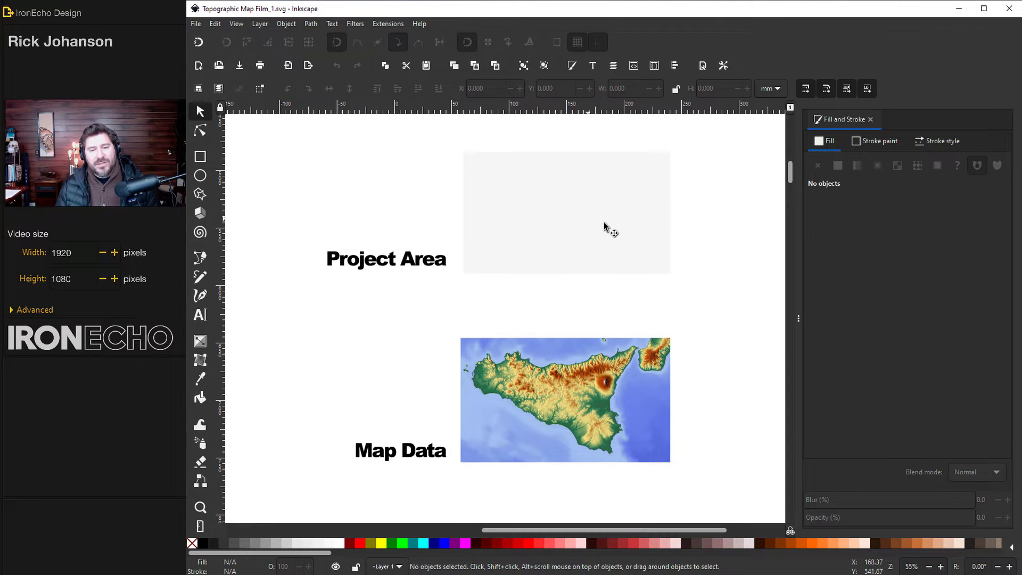
{"action": "scroll", "coordinate": [660, 297], "scroll_direction": "down", "scroll_amount": 1}
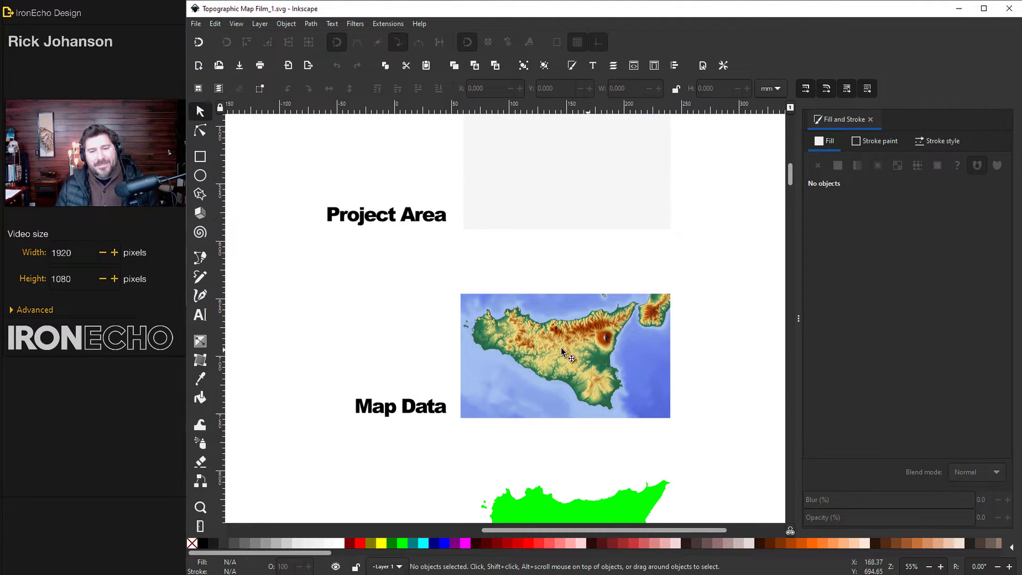
{"action": "scroll", "coordinate": [614, 347], "scroll_direction": "down", "scroll_amount": 4}
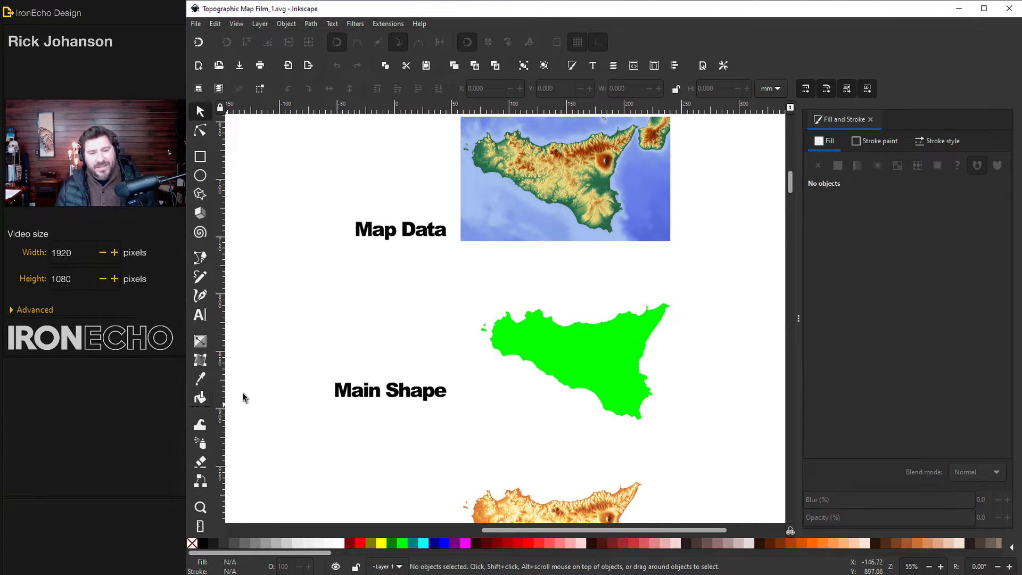
{"action": "scroll", "coordinate": [388, 365], "scroll_direction": "down", "scroll_amount": 2}
{"action": "scroll", "coordinate": [387, 365], "scroll_direction": "down", "scroll_amount": 3}
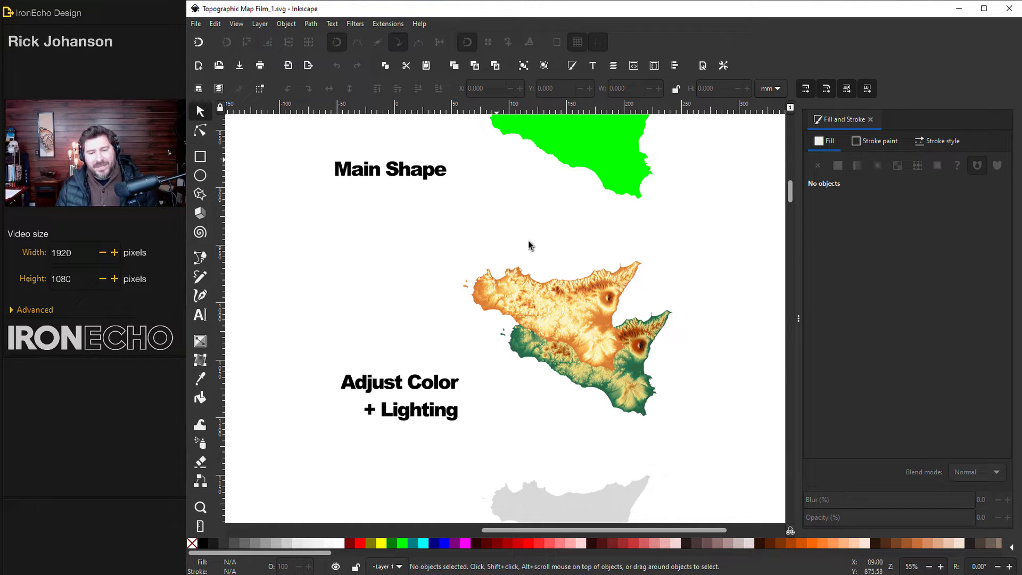
{"action": "scroll", "coordinate": [533, 266], "scroll_direction": "down", "scroll_amount": 5}
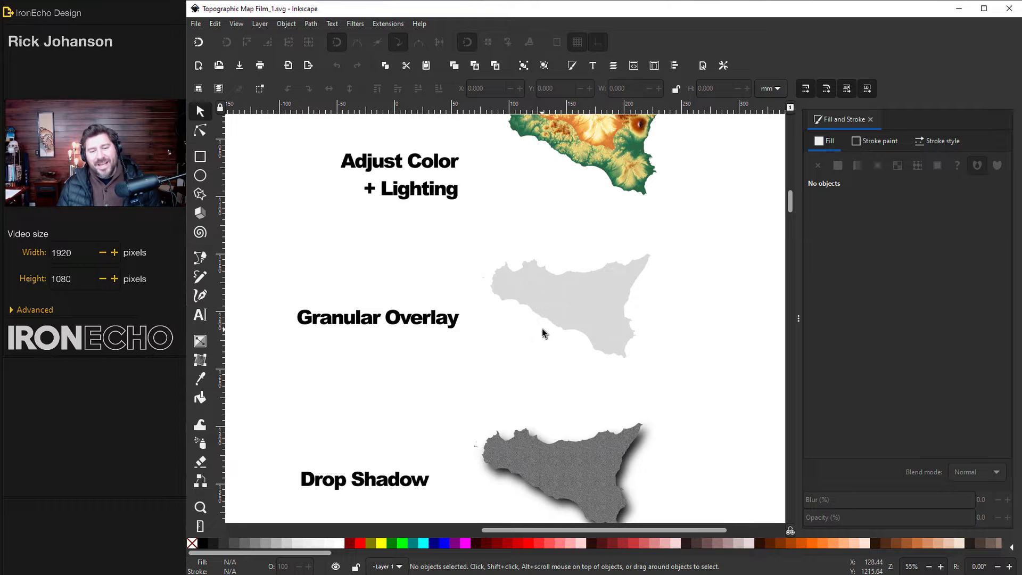
{"action": "scroll", "coordinate": [543, 334], "scroll_direction": "down", "scroll_amount": 5}
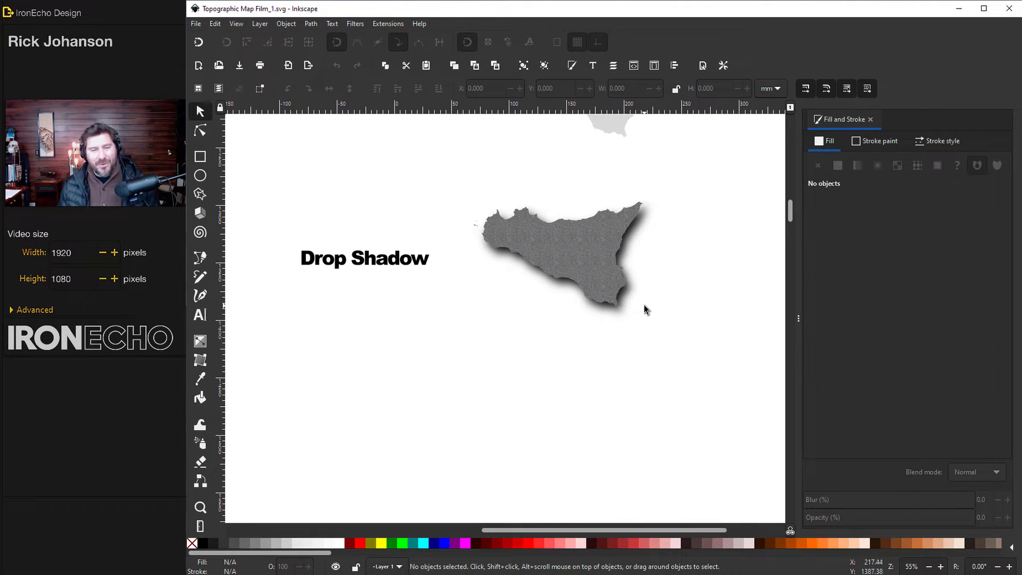
{"action": "scroll", "coordinate": [612, 369], "scroll_direction": "down", "scroll_amount": 5}
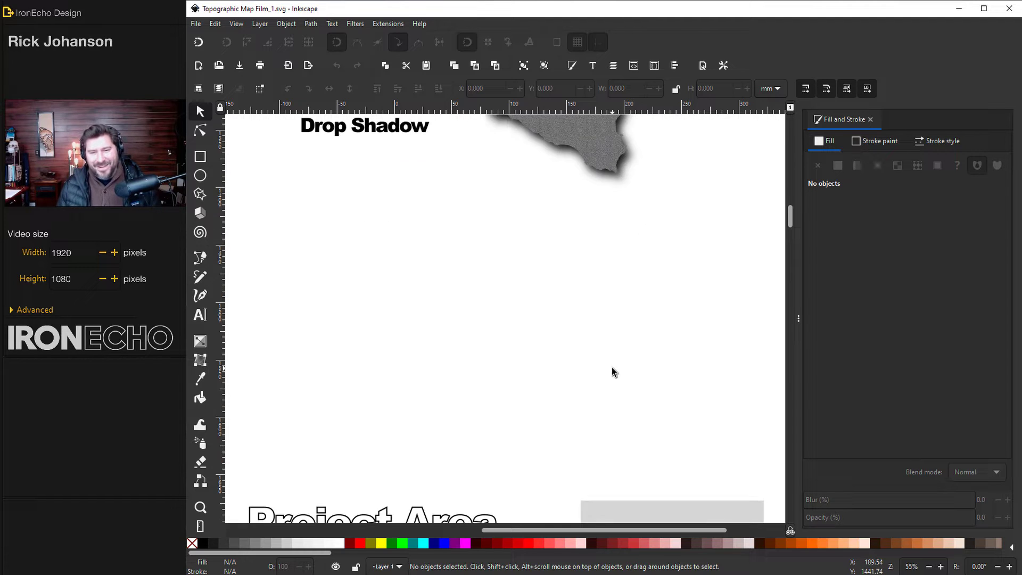
{"action": "scroll", "coordinate": [612, 371], "scroll_direction": "down", "scroll_amount": 7}
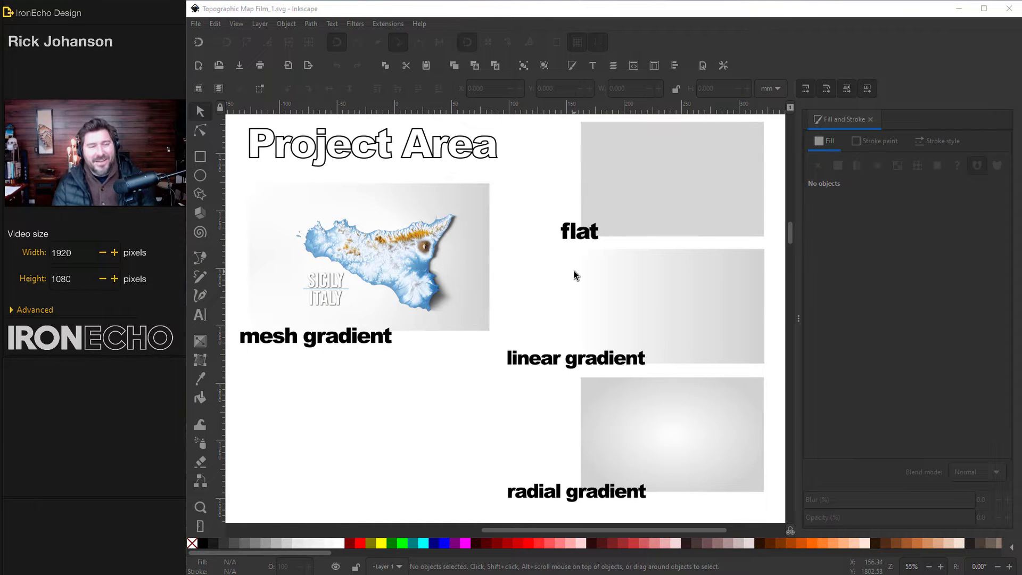
- Focus Inkscape and scroll down to the Mesh Gradient page's yellow rectangle
{"action": "left_click", "coordinate": [575, 21]}
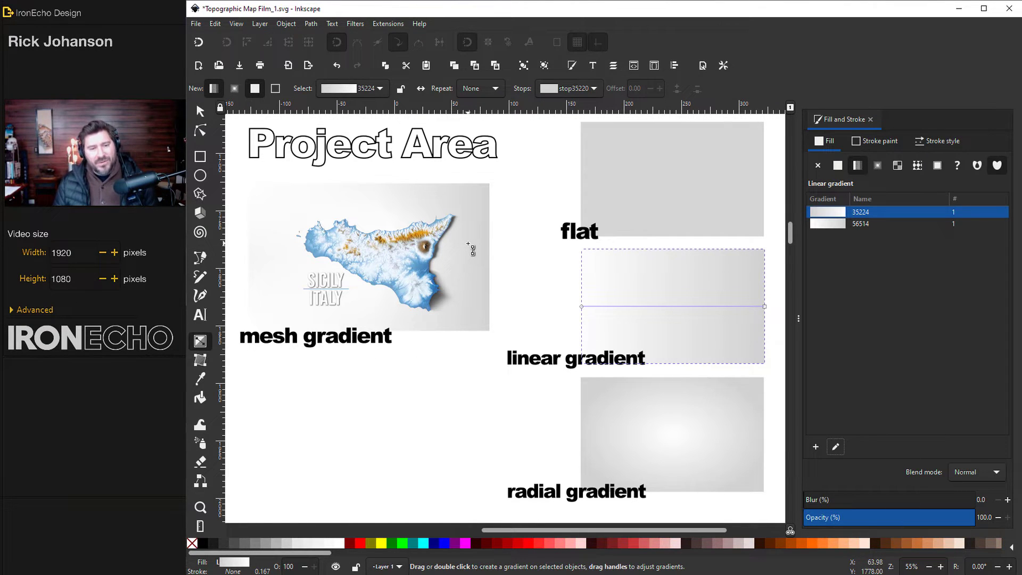
{"action": "scroll", "coordinate": [479, 288], "scroll_direction": "down", "scroll_amount": 10}
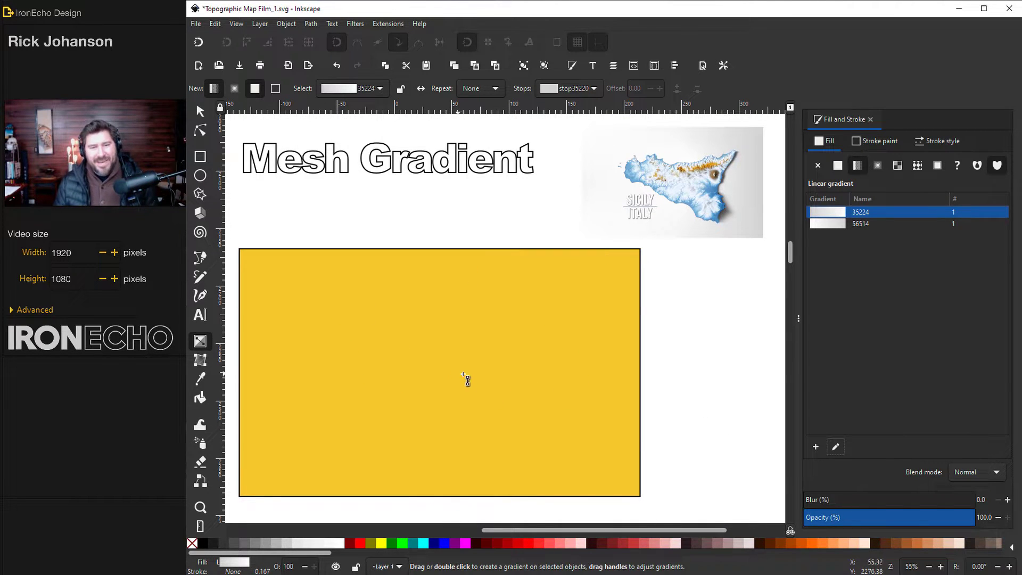
- Undo the earlier gradient and give the yellow rectangle a fresh linear gradient fill
{"action": "key", "text": "ctrl+z"}
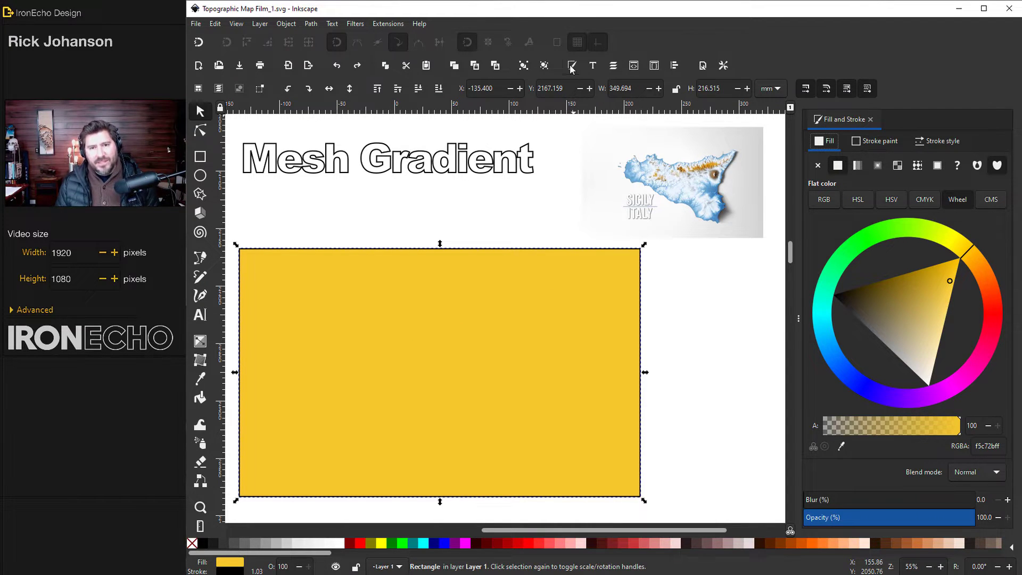
{"action": "left_click", "coordinate": [288, 25]}
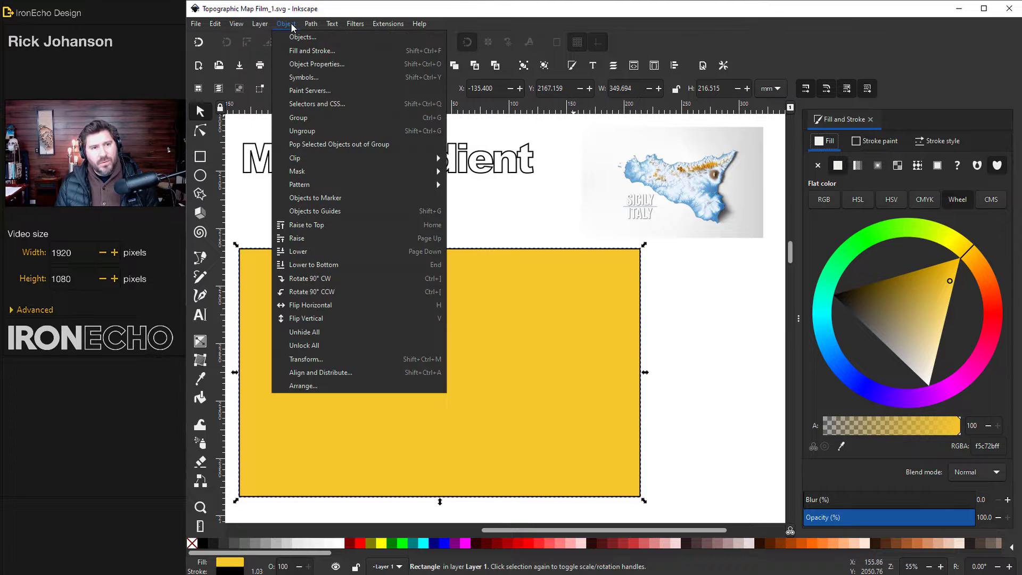
{"action": "left_click", "coordinate": [821, 140]}
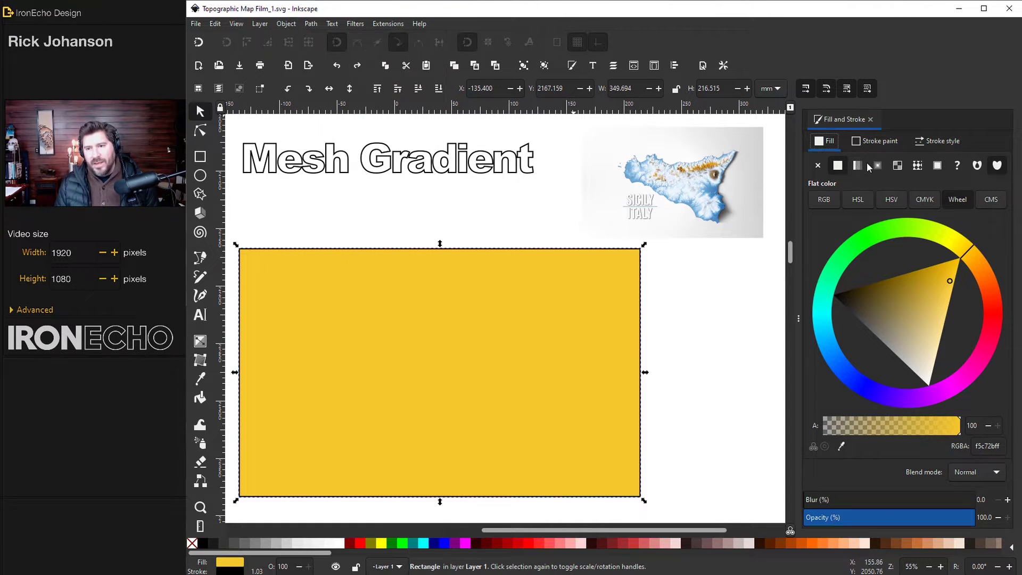
{"action": "left_click", "coordinate": [858, 165]}
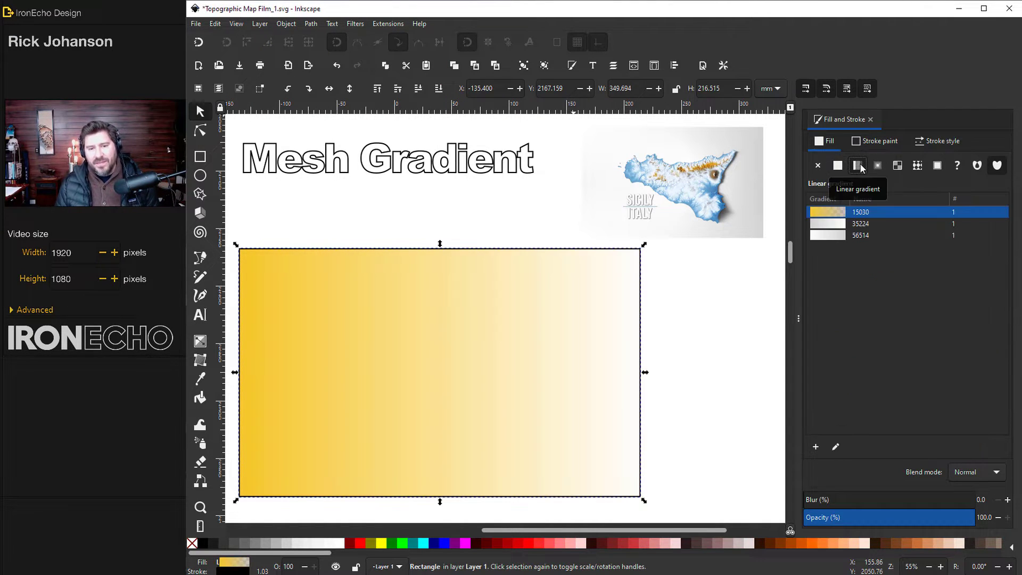
{"action": "left_click", "coordinate": [835, 448]}
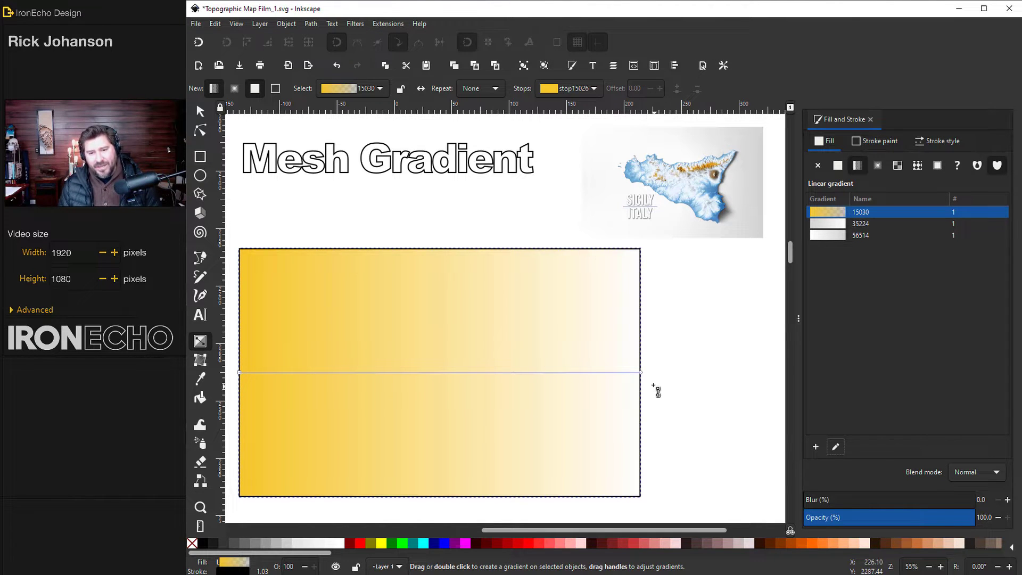
- Make the gradient's end stop fully opaque orange-red
{"action": "left_click", "coordinate": [641, 373]}
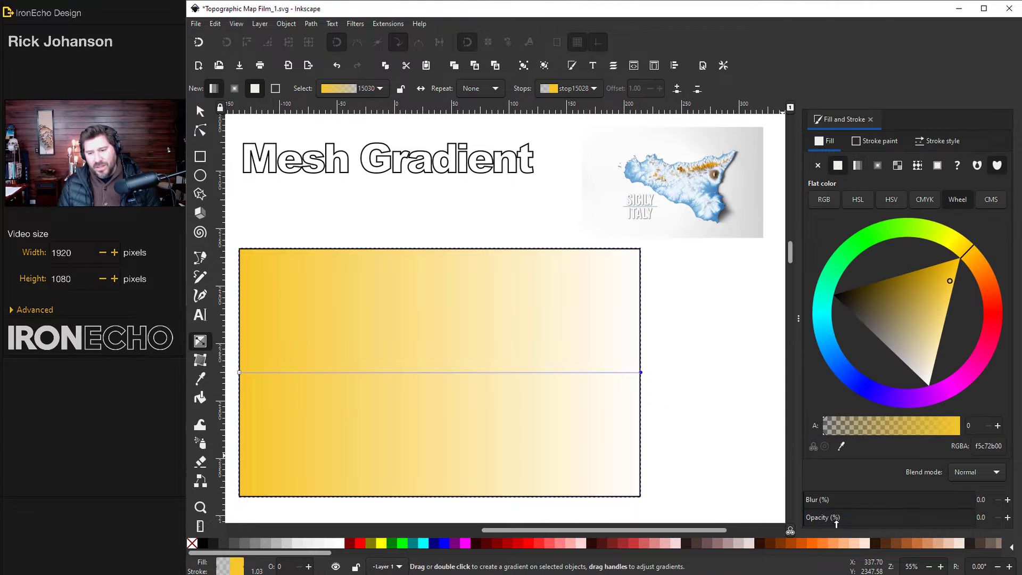
{"action": "left_click_drag", "start_coordinate": [808, 523], "coordinate": [760, 523]}
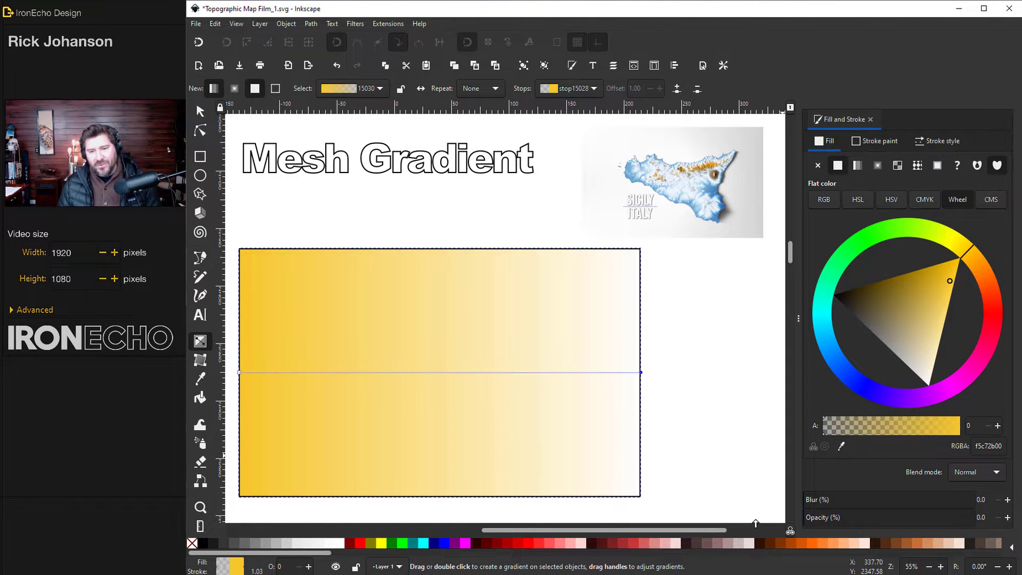
{"action": "left_click_drag", "start_coordinate": [856, 524], "coordinate": [980, 519]}
{"action": "left_click", "coordinate": [986, 293]}
{"action": "left_click", "coordinate": [972, 300]}
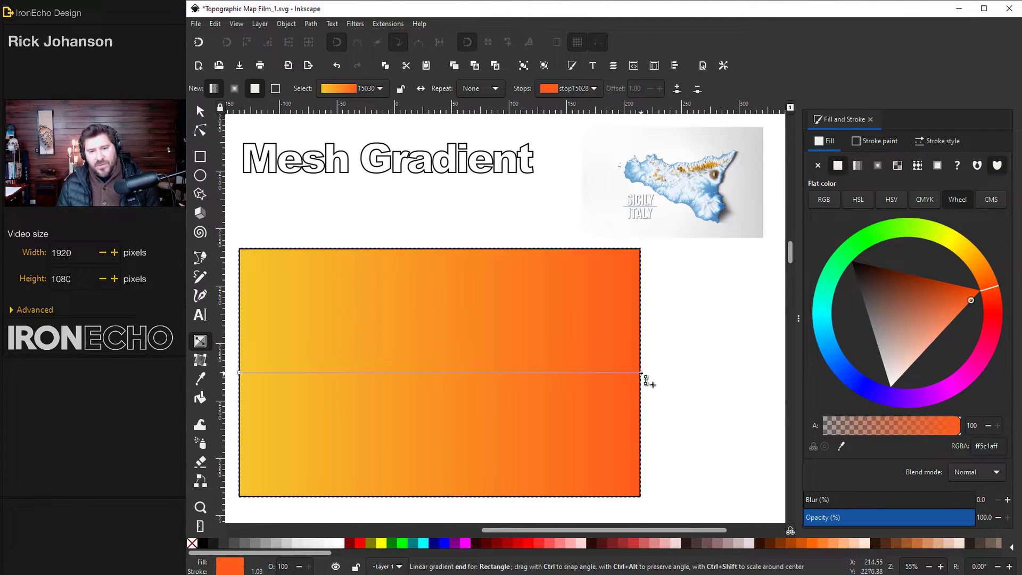
- Angle the gradient, add a blue middle stop, and move the start inward to widen the yellow
{"action": "left_click_drag", "start_coordinate": [641, 372], "coordinate": [639, 327]}
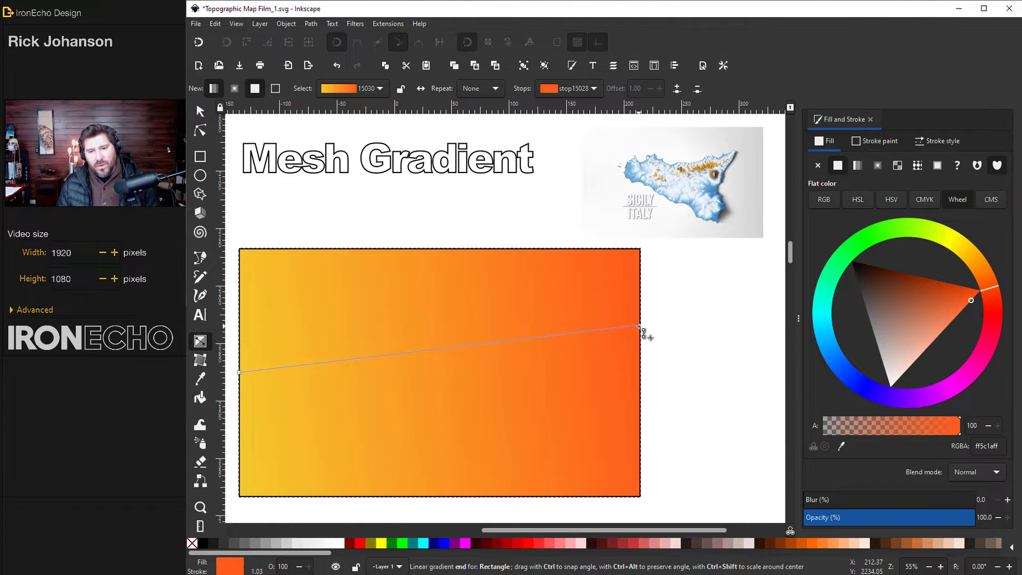
{"action": "double_click", "coordinate": [445, 350]}
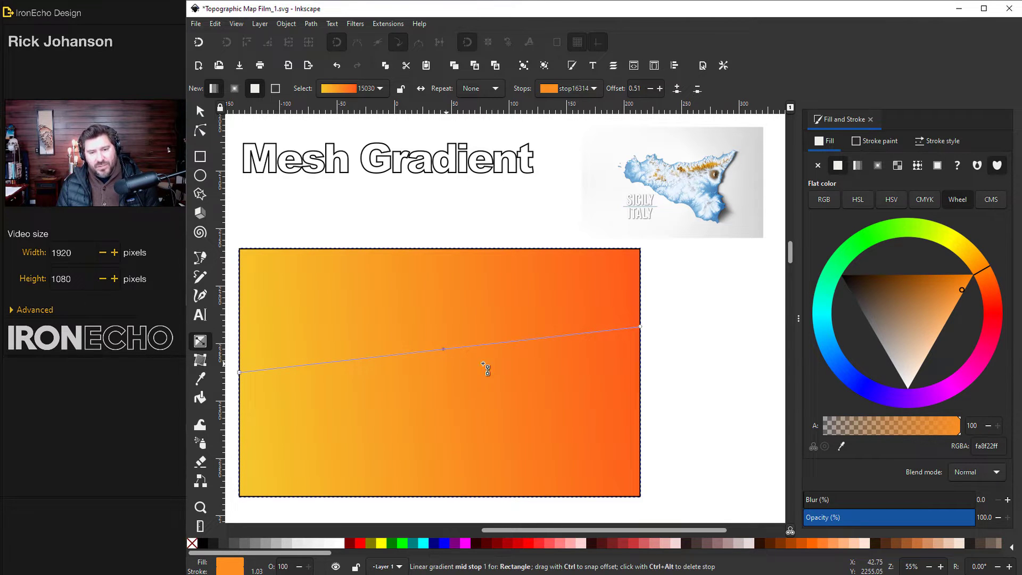
{"action": "left_click", "coordinate": [836, 370]}
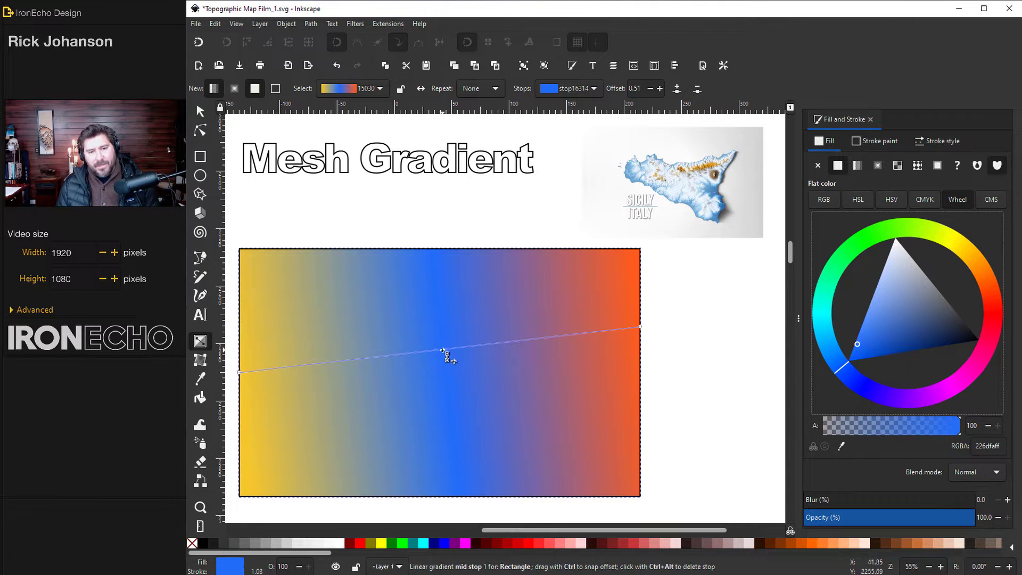
{"action": "left_click_drag", "start_coordinate": [240, 373], "coordinate": [278, 423]}
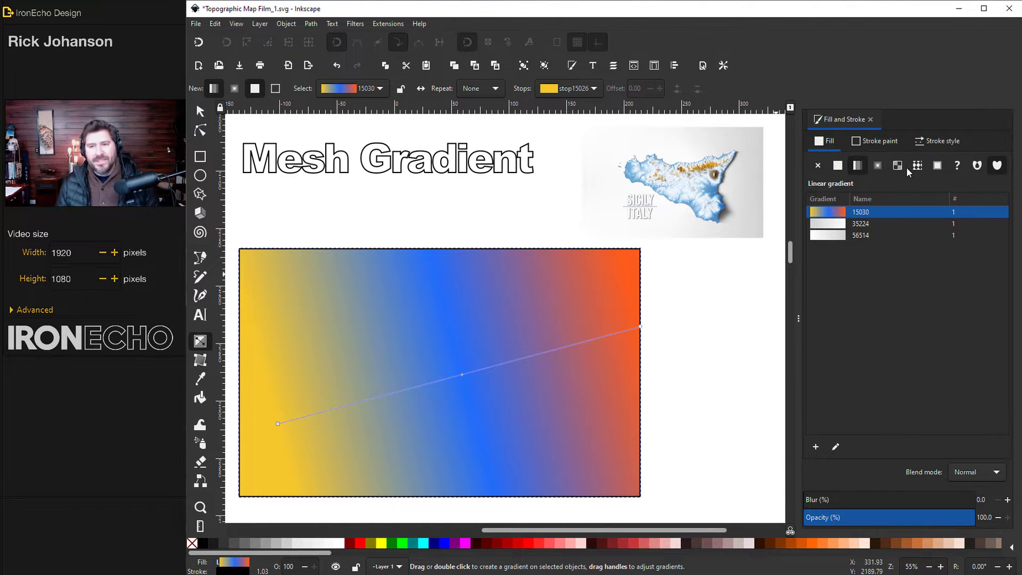
- Refill the rectangle with a flat light grey sampled from the canvas and add a 2x2 mesh gradient
{"action": "left_click", "coordinate": [838, 165]}
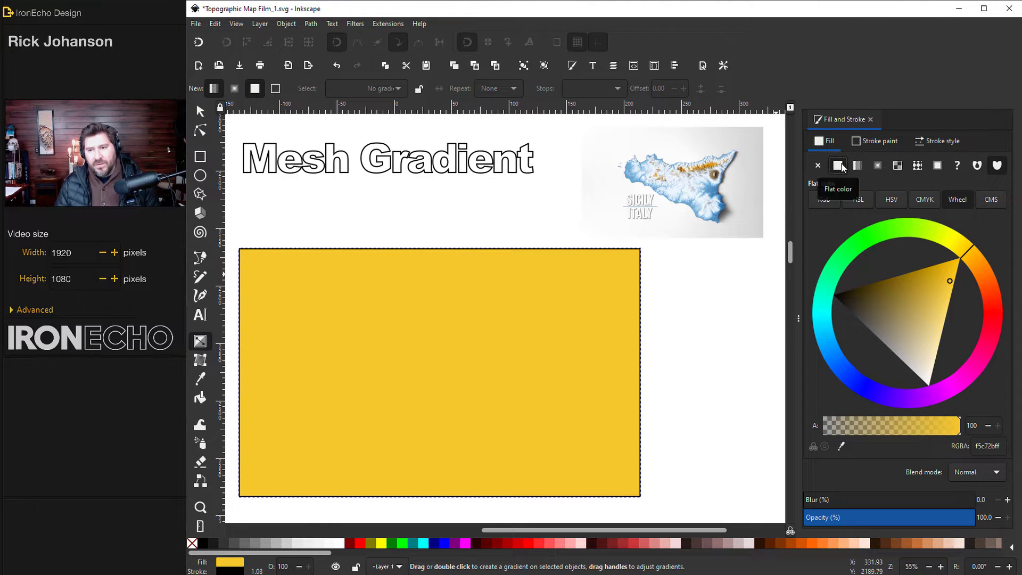
{"action": "left_click", "coordinate": [841, 446]}
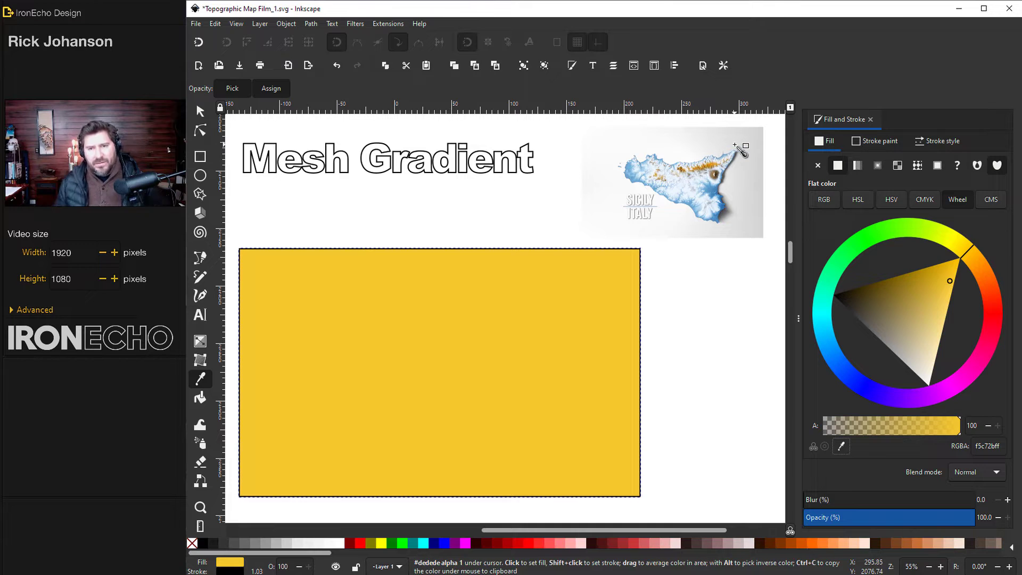
{"action": "left_click", "coordinate": [762, 129]}
{"action": "key", "text": "g"}
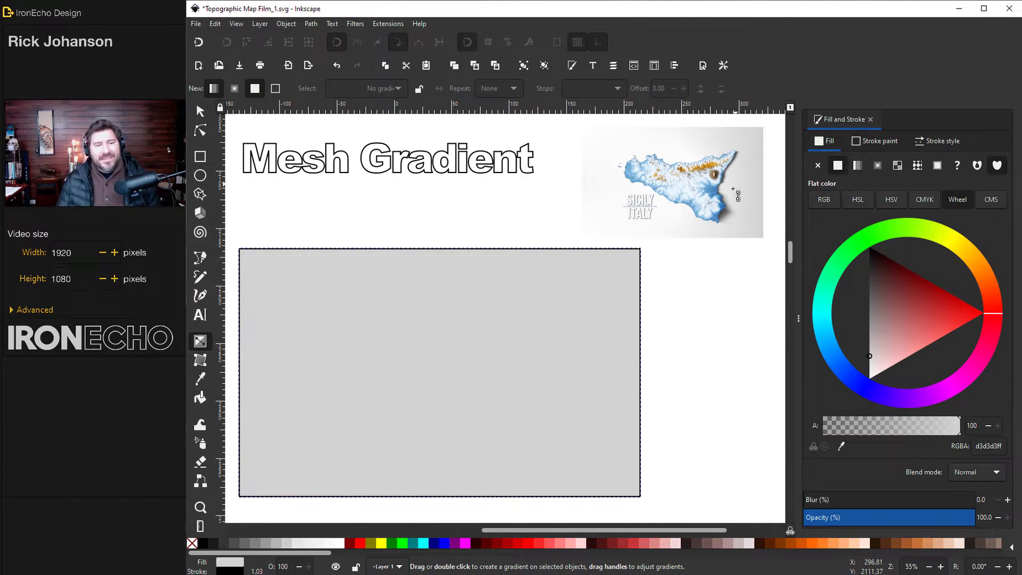
{"action": "left_click", "coordinate": [201, 361]}
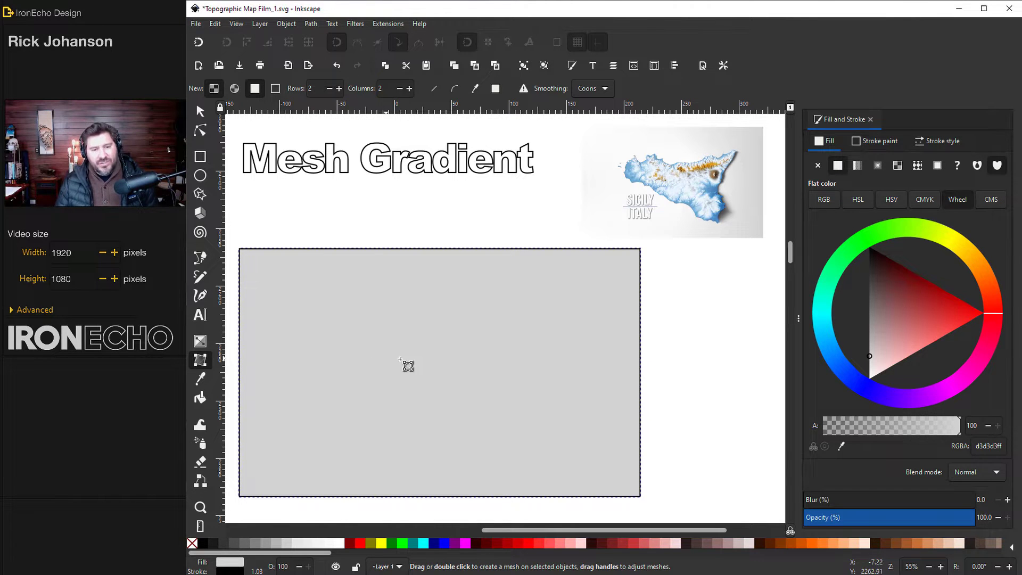
{"action": "double_click", "coordinate": [461, 364]}
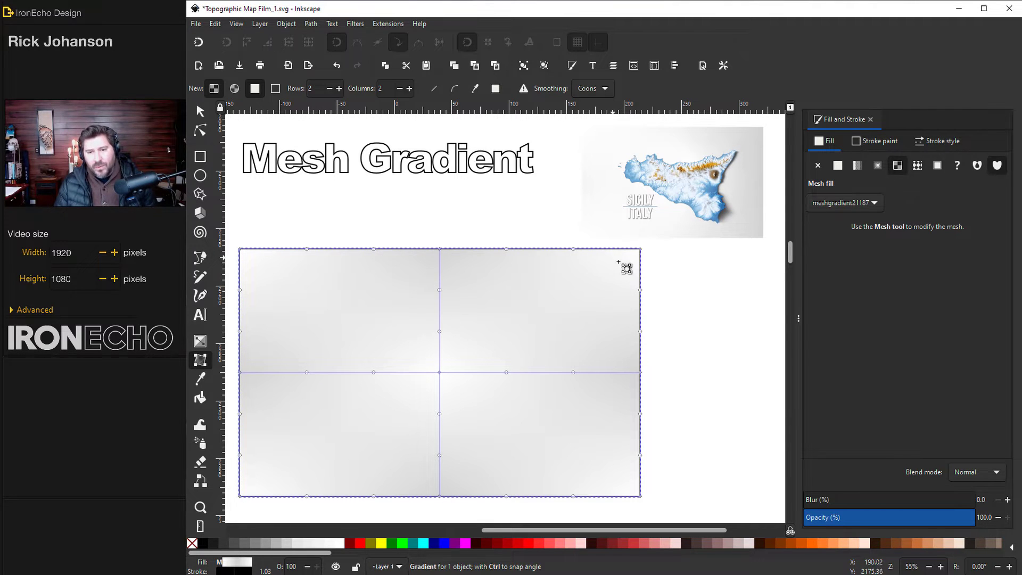
- Colour the mesh's top-right corner orange and centre cyan, and bend the middle edge into a wave
{"action": "left_click", "coordinate": [439, 372]}
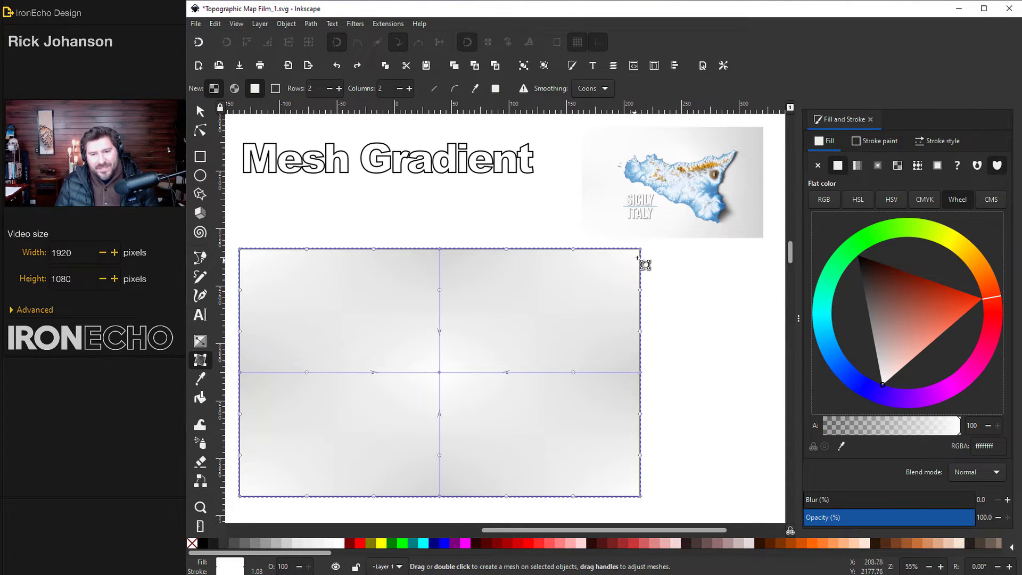
{"action": "left_click", "coordinate": [986, 277]}
{"action": "left_click_drag", "start_coordinate": [987, 276], "coordinate": [966, 262]}
{"action": "left_click", "coordinate": [963, 265]}
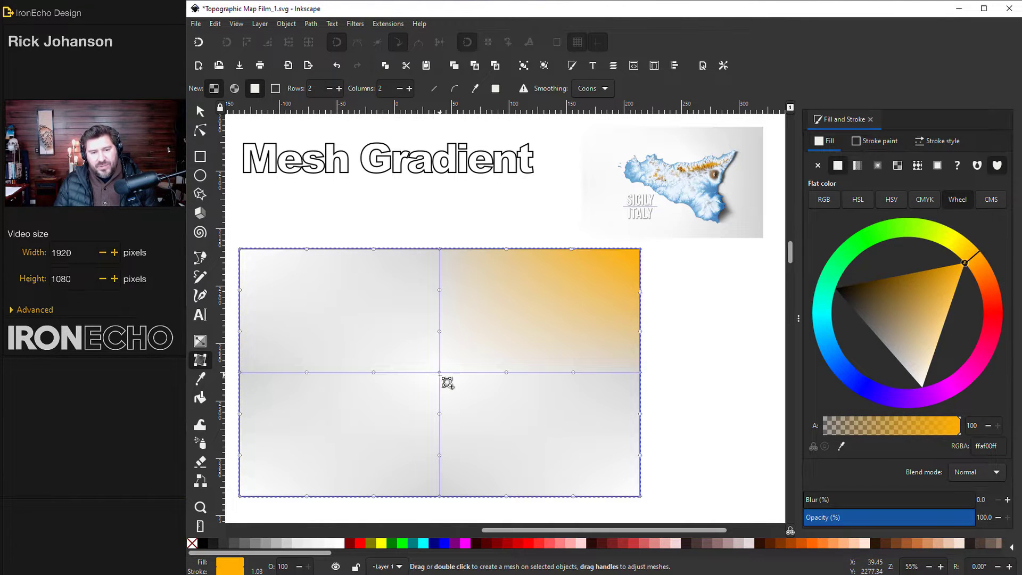
{"action": "left_click_drag", "start_coordinate": [991, 315], "coordinate": [827, 314]}
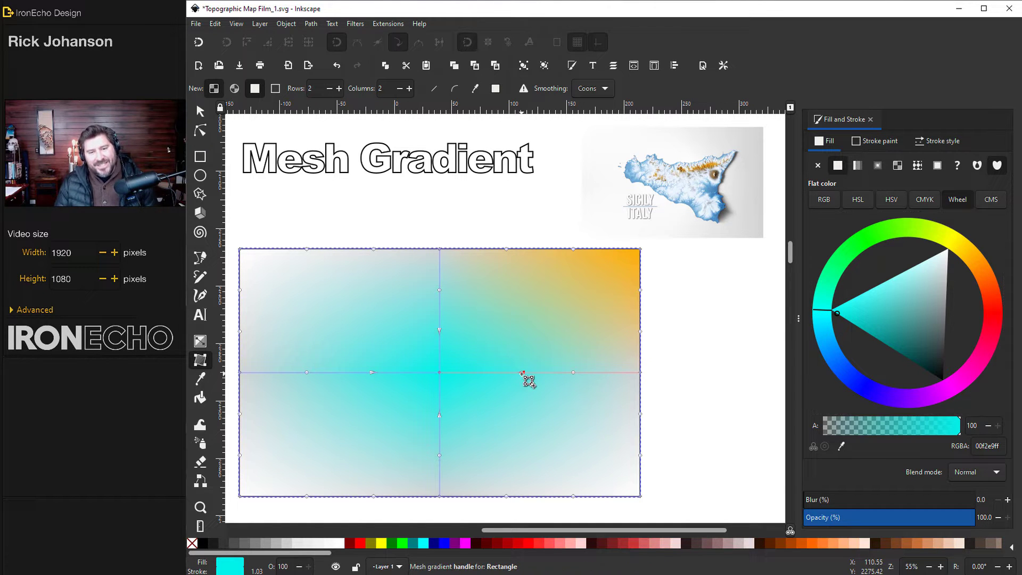
{"action": "left_click_drag", "start_coordinate": [522, 373], "coordinate": [504, 482]}
- Save the document and remove the mesh rectangle's outline stroke
{"action": "key", "text": "s"}
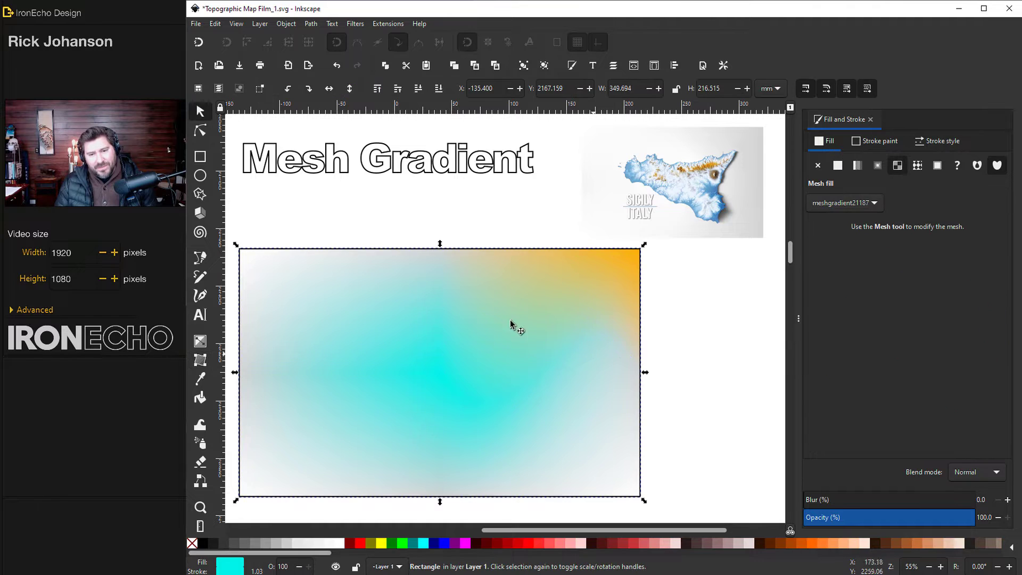
{"action": "key", "text": "ctrl+s"}
{"action": "key", "text": "Escape"}
{"action": "key", "text": "Tab"}
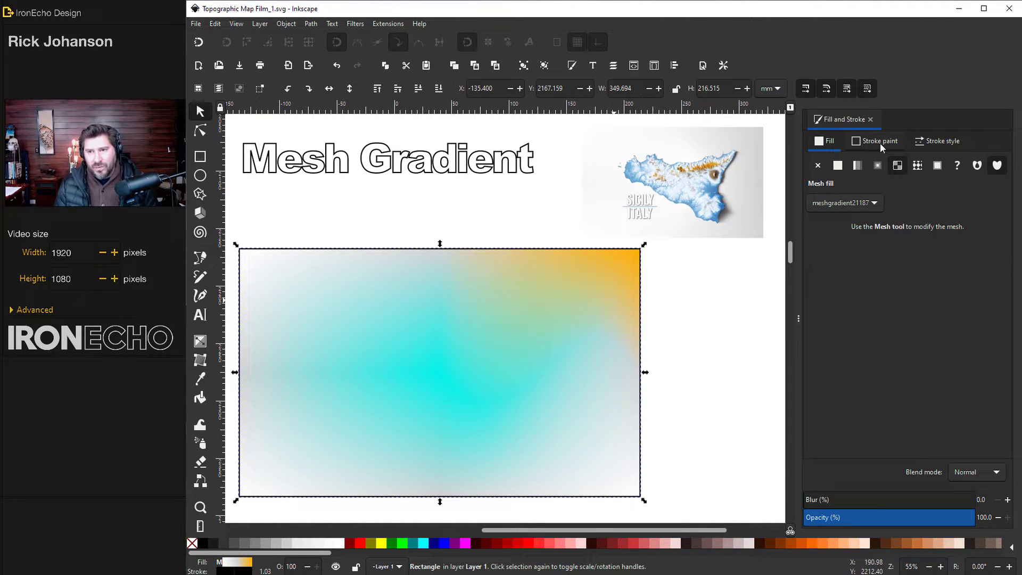
{"action": "left_click", "coordinate": [878, 141]}
{"action": "left_click", "coordinate": [817, 165]}
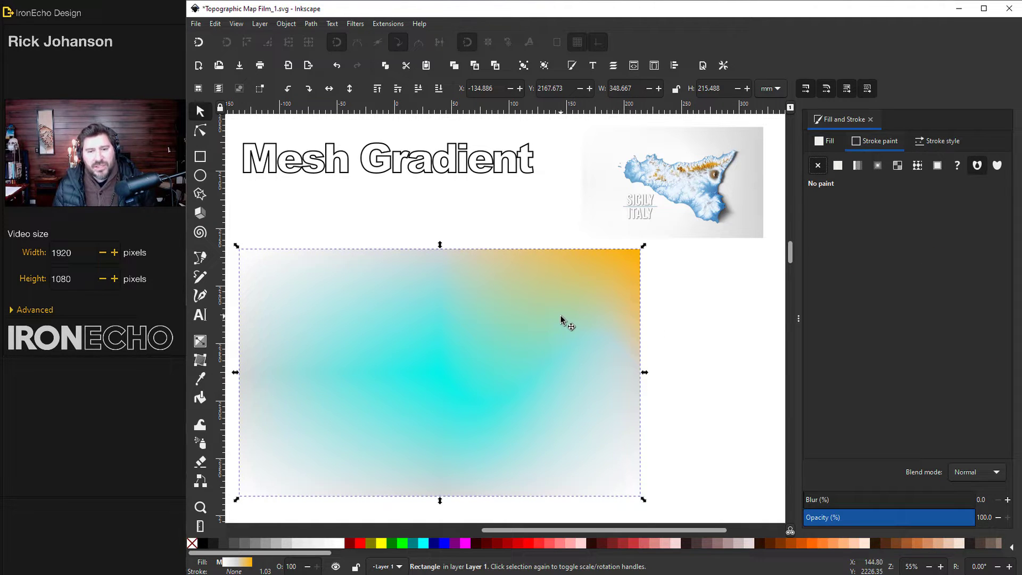
- Recolour the cyan centre mesh node to fully opaque white
{"action": "key", "text": "r"}
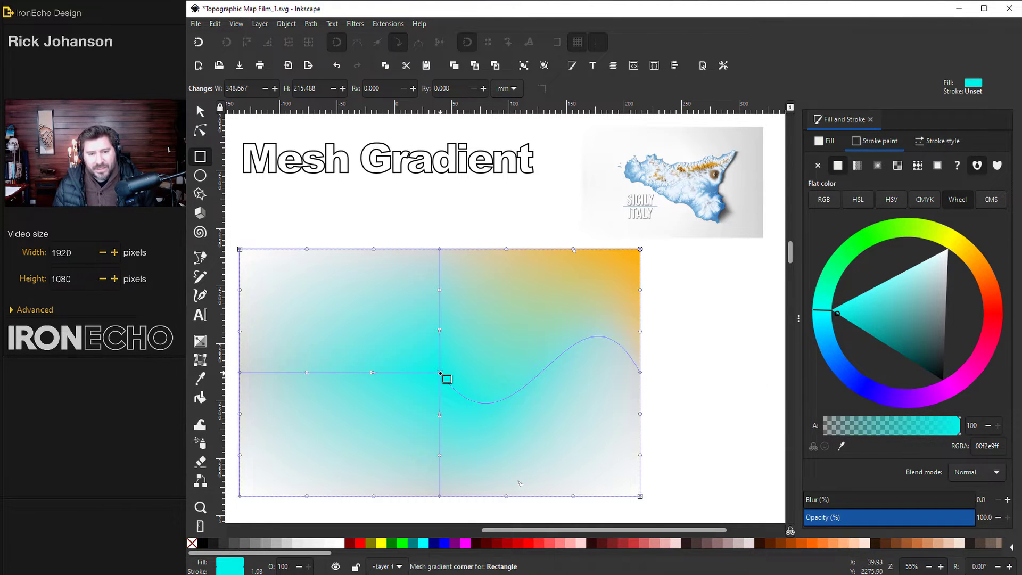
{"action": "left_click_drag", "start_coordinate": [922, 293], "coordinate": [968, 228]}
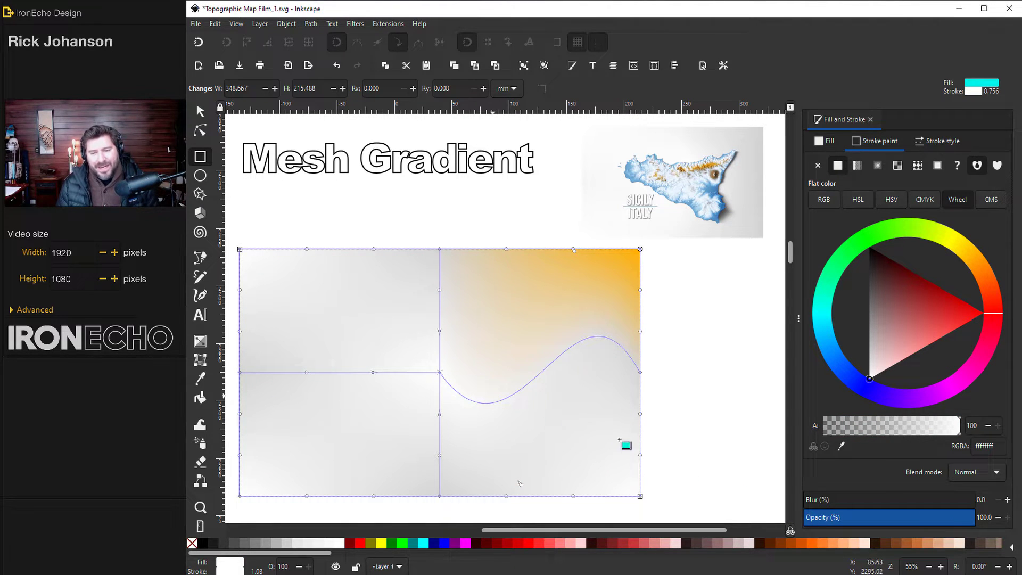
{"action": "left_click_drag", "start_coordinate": [958, 523], "coordinate": [776, 524]}
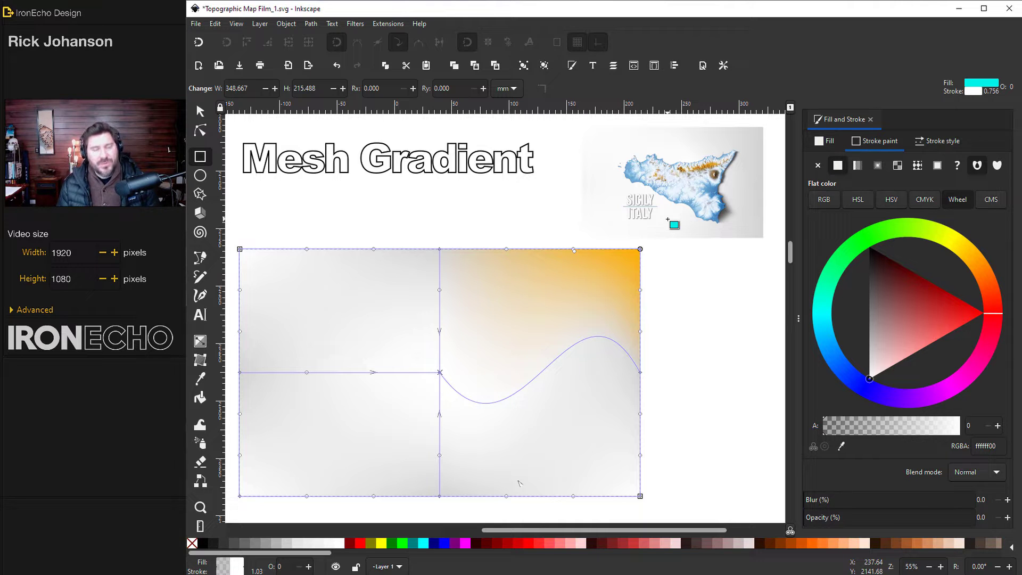
{"action": "left_click_drag", "start_coordinate": [844, 523], "coordinate": [982, 521]}
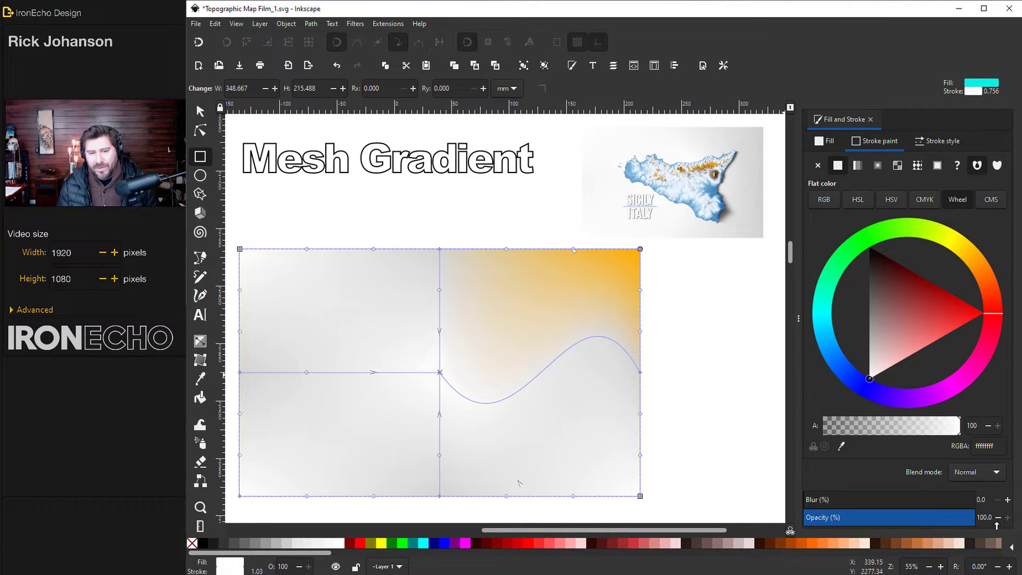
- Give the top-right corner and bottom-middle nodes light greys sampled from the map
{"action": "left_click", "coordinate": [640, 249]}
{"action": "left_click", "coordinate": [841, 446]}
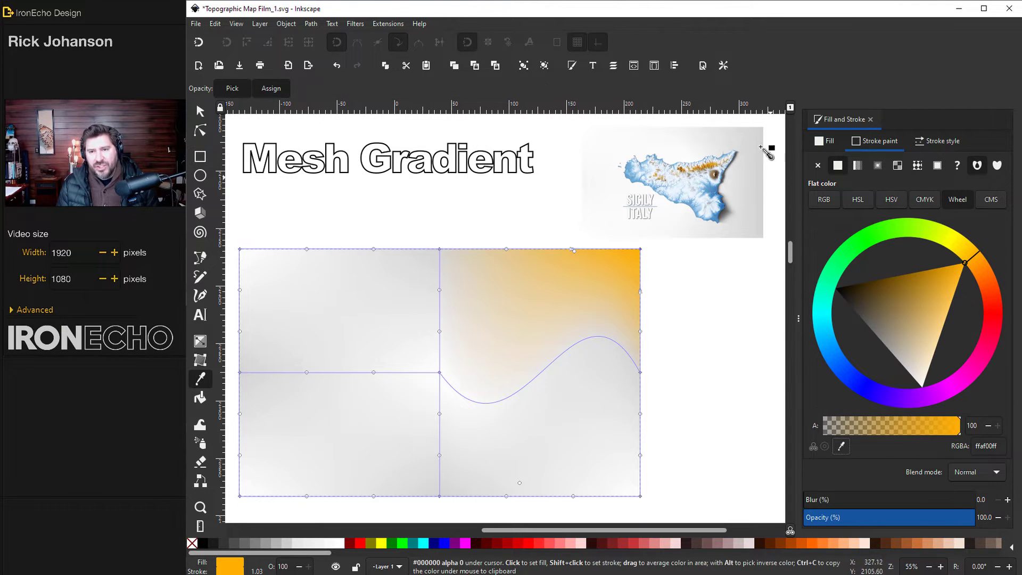
{"action": "left_click", "coordinate": [764, 137]}
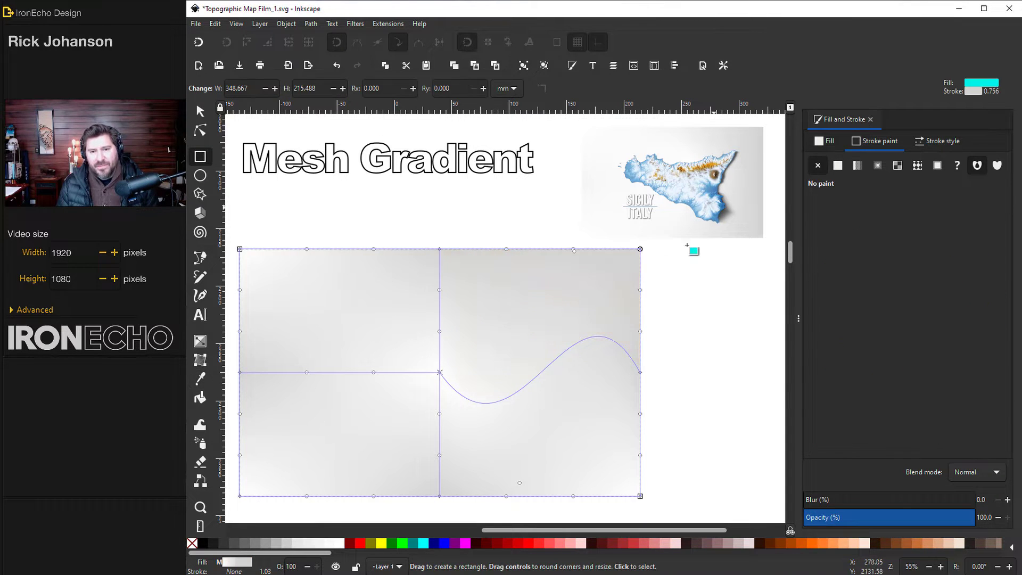
{"action": "left_click", "coordinate": [439, 497]}
{"action": "left_click", "coordinate": [840, 446]}
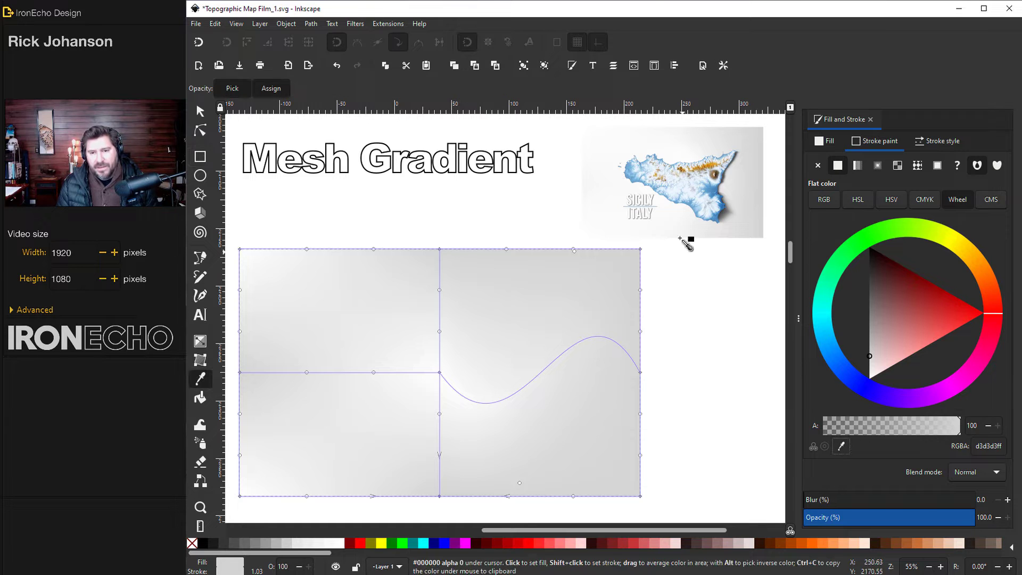
{"action": "left_click", "coordinate": [672, 235]}
- Shift the centre mesh node left to curve the inner mesh lines
{"action": "left_click", "coordinate": [440, 249]}
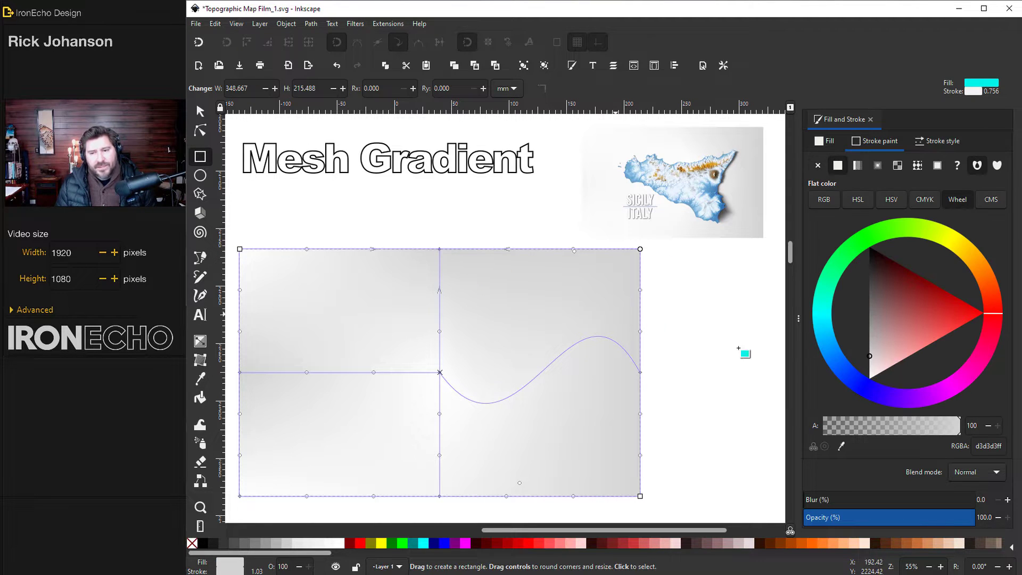
{"action": "left_click", "coordinate": [447, 377]}
{"action": "left_click_drag", "start_coordinate": [440, 369], "coordinate": [349, 386]}
{"action": "key", "text": "Escape"}
{"action": "key", "text": "s"}
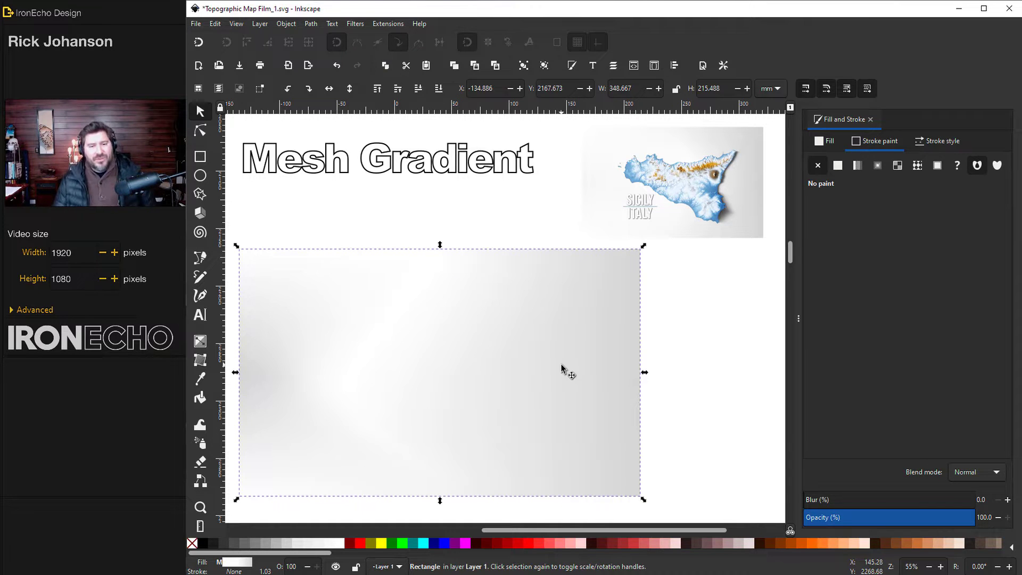
- Scroll to the Topographic Map Data slide and switch to the maps-for-free.com browser window
{"action": "scroll", "coordinate": [692, 379], "scroll_direction": "down", "scroll_amount": 10}
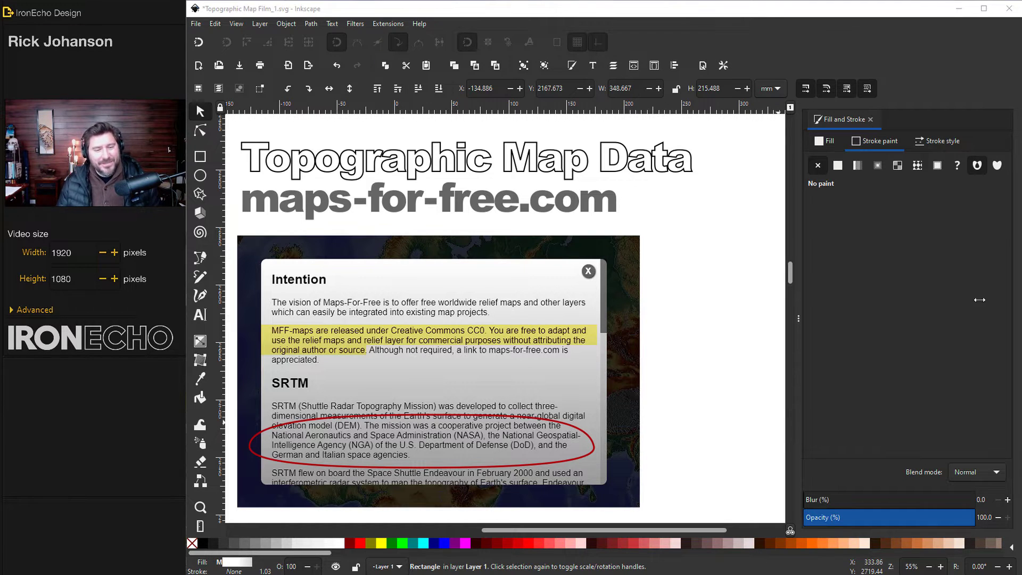
{"action": "scroll", "coordinate": [495, 386], "scroll_direction": "down", "scroll_amount": 2}
{"action": "scroll", "coordinate": [512, 372], "scroll_direction": "up", "scroll_amount": 2}
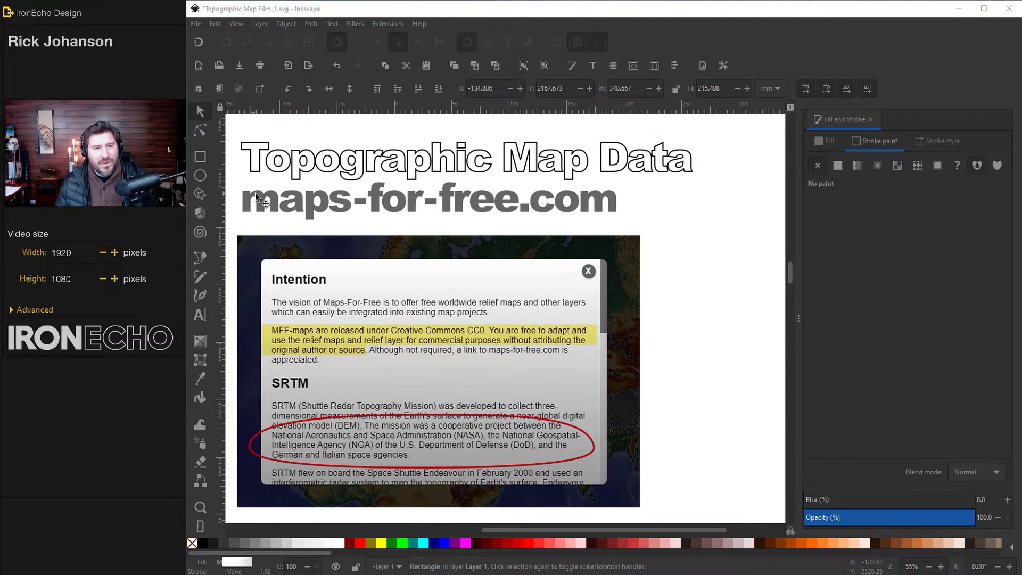
{"action": "key", "text": "alt+Tab"}
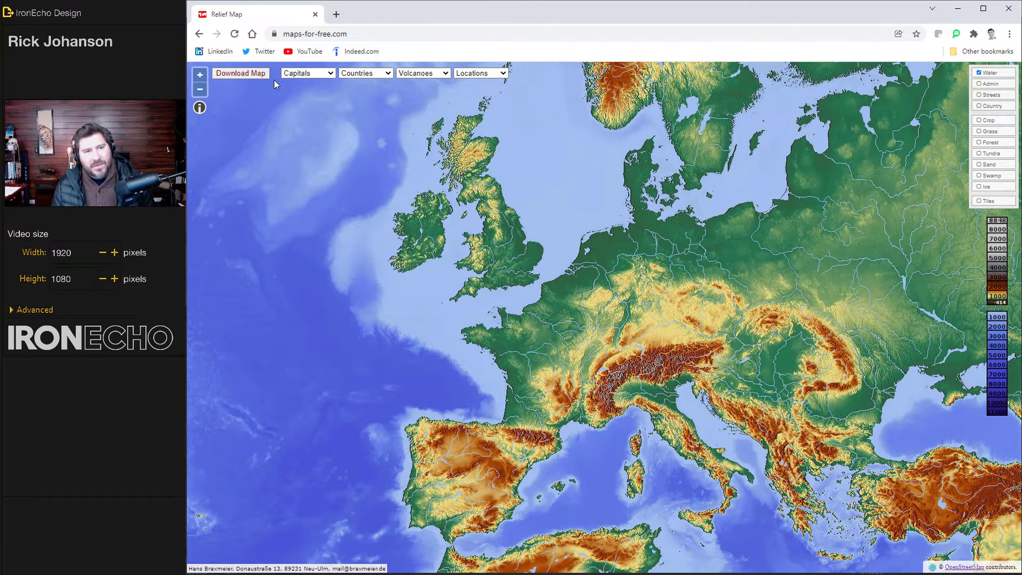
- Centre the relief map on Italy from the Countries list, turn off Water, and leave Streets unchecked
{"action": "left_click", "coordinate": [361, 76]}
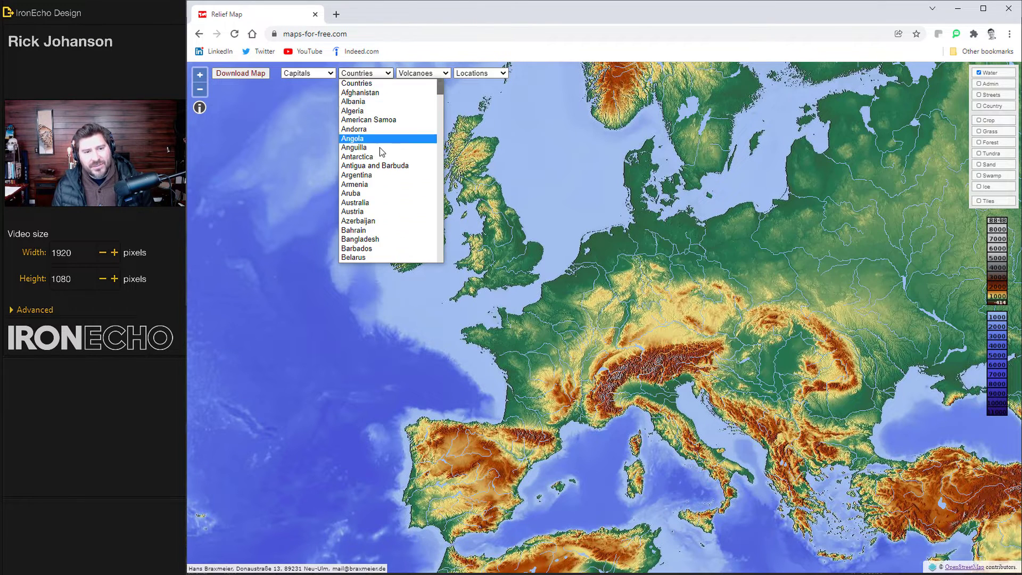
{"action": "scroll", "coordinate": [382, 170], "scroll_direction": "down", "scroll_amount": 10}
{"action": "scroll", "coordinate": [382, 170], "scroll_direction": "down", "scroll_amount": 5}
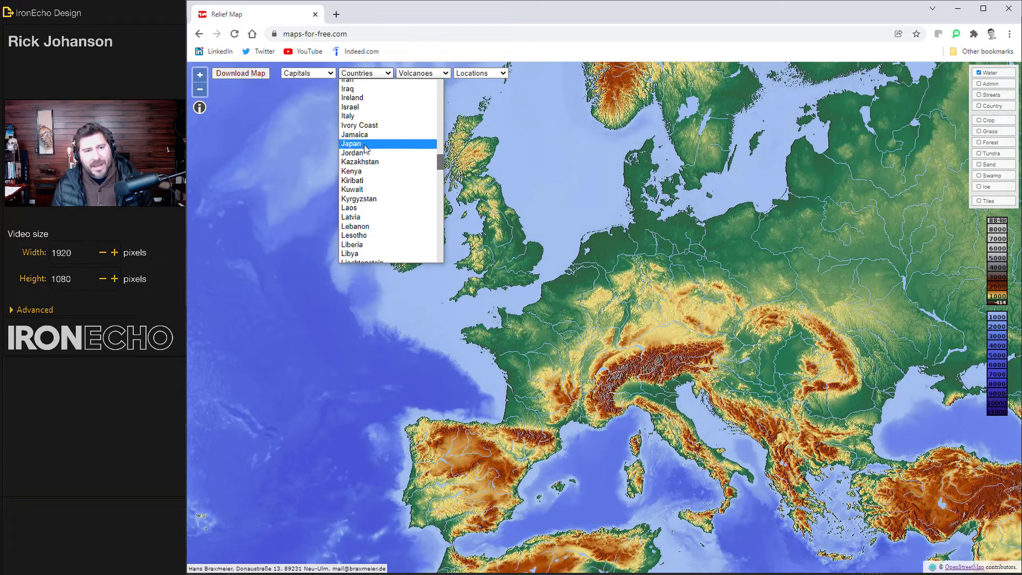
{"action": "left_click", "coordinate": [359, 116]}
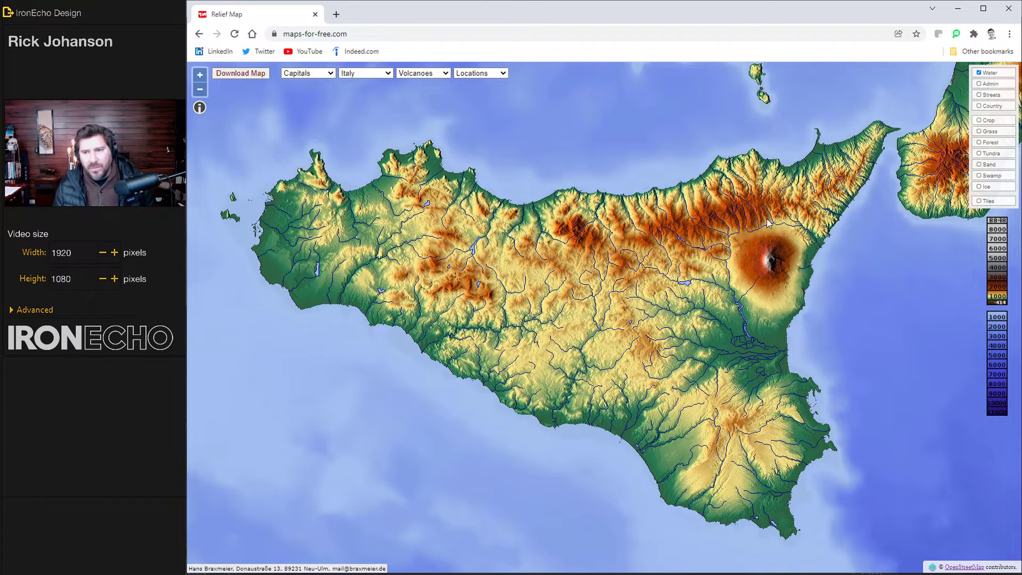
{"action": "left_click", "coordinate": [979, 73]}
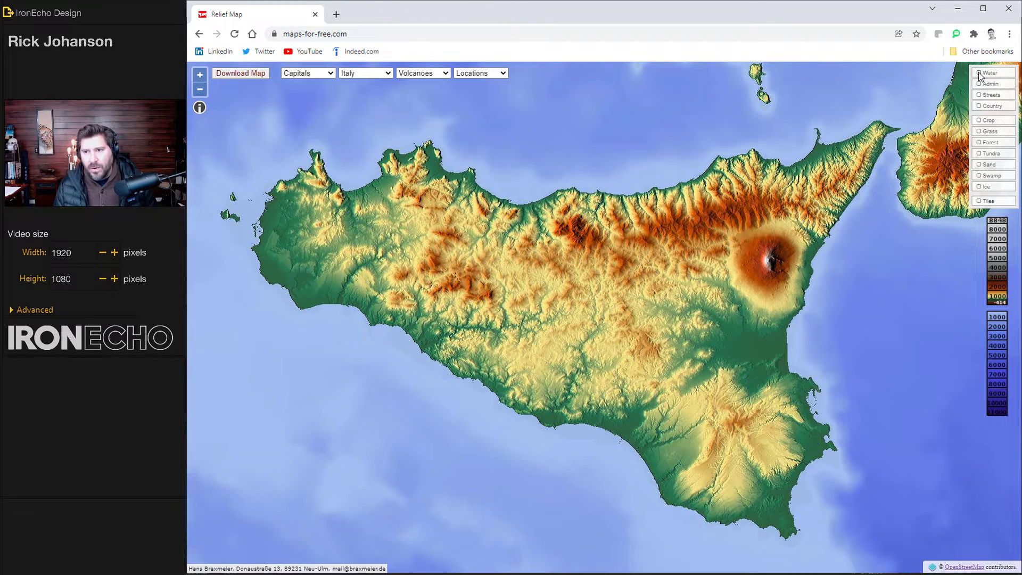
{"action": "left_click", "coordinate": [980, 95]}
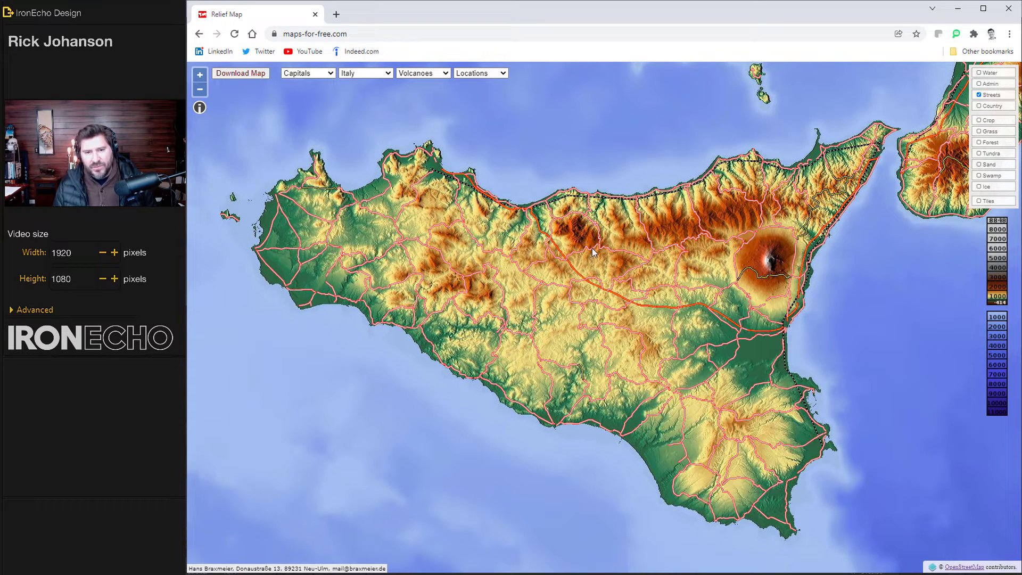
{"action": "left_click", "coordinate": [979, 95]}
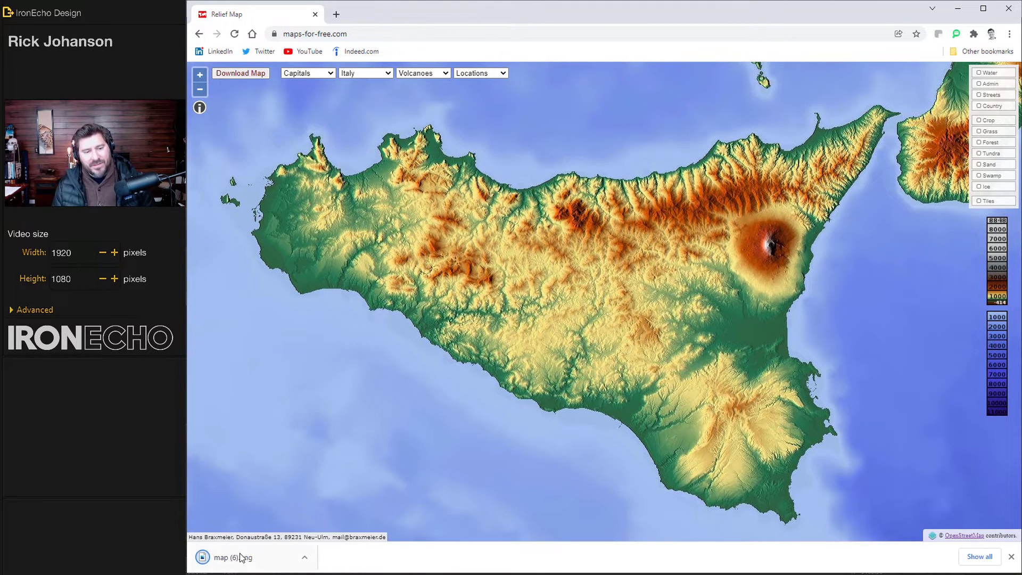
- Drag the downloaded map (6).png out of the browser and screen-capture the Sicily map area
{"action": "left_click_drag", "start_coordinate": [246, 561], "coordinate": [1021, 373]}
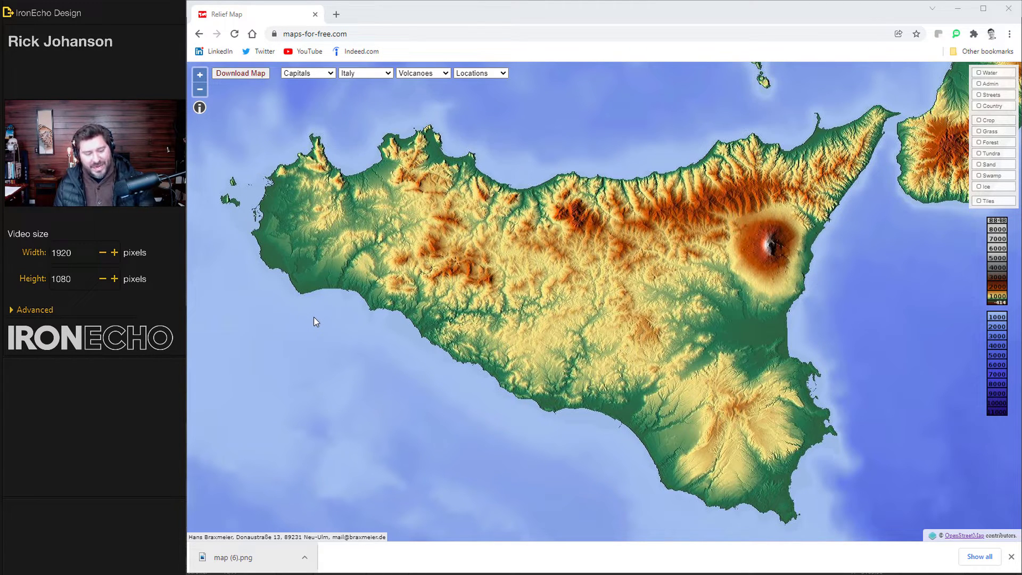
{"action": "left_click", "coordinate": [766, 15]}
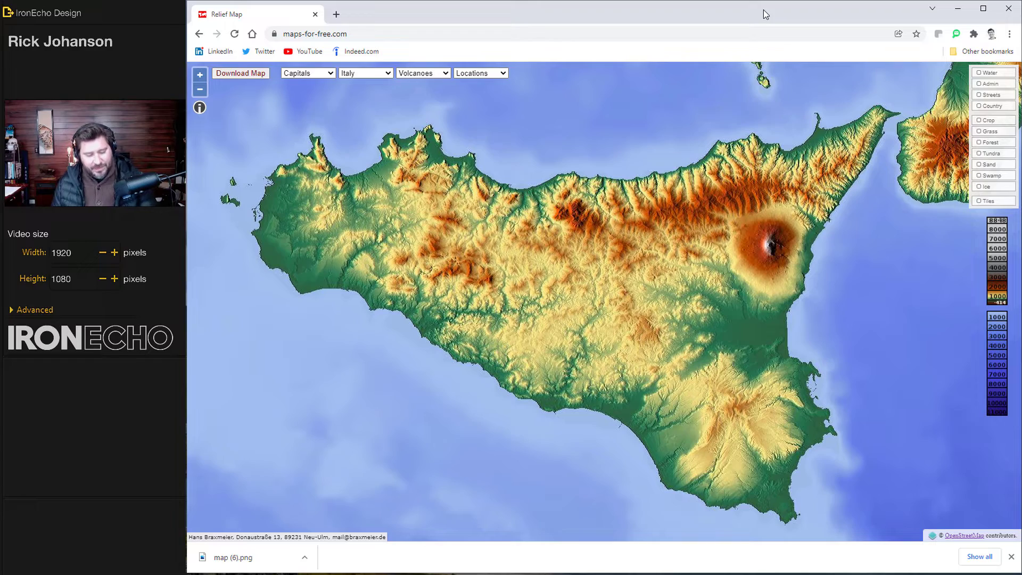
{"action": "key", "text": "Print"}
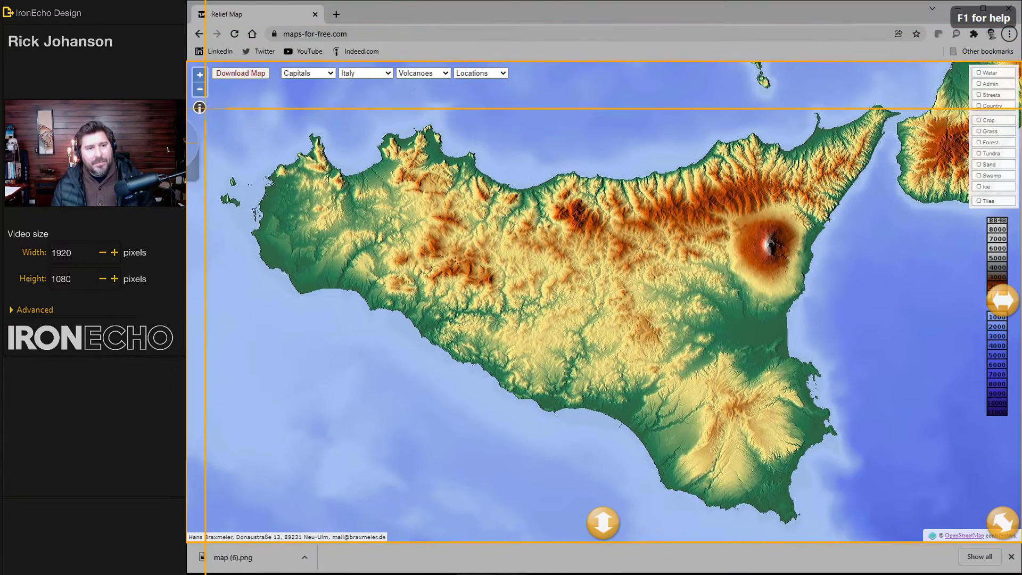
{"action": "left_click_drag", "start_coordinate": [207, 93], "coordinate": [911, 515]}
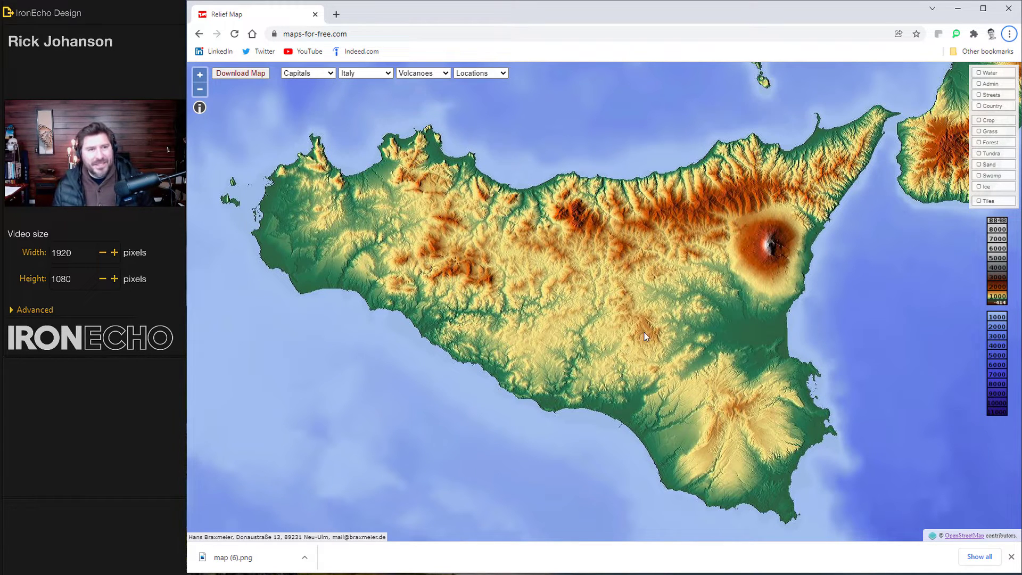
- Paste the captured Sicily map into Inkscape, nudge it left, and scale it to about 102%
{"action": "left_click", "coordinate": [957, 9]}
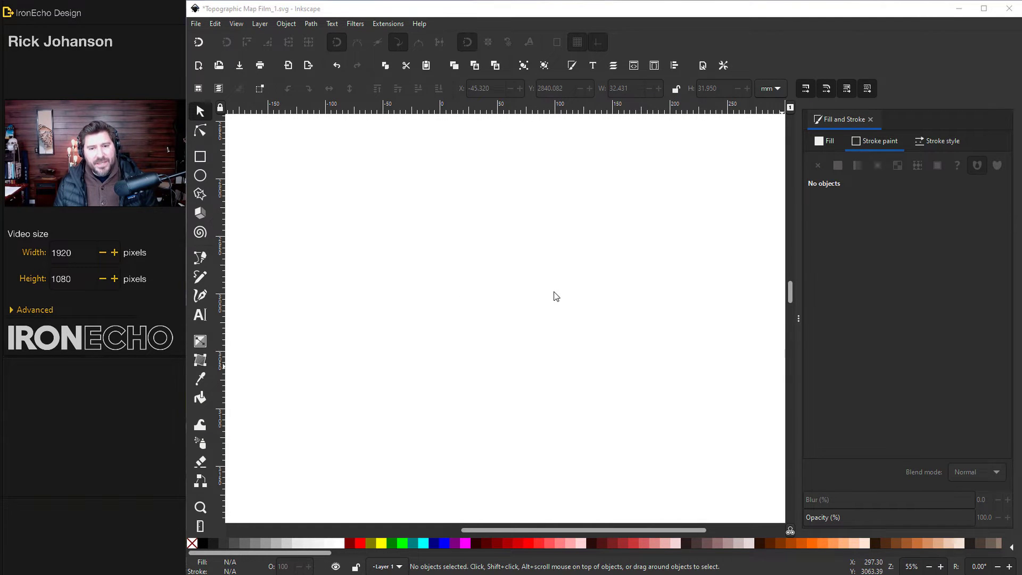
{"action": "left_click", "coordinate": [478, 282]}
{"action": "key", "text": "ctrl+v"}
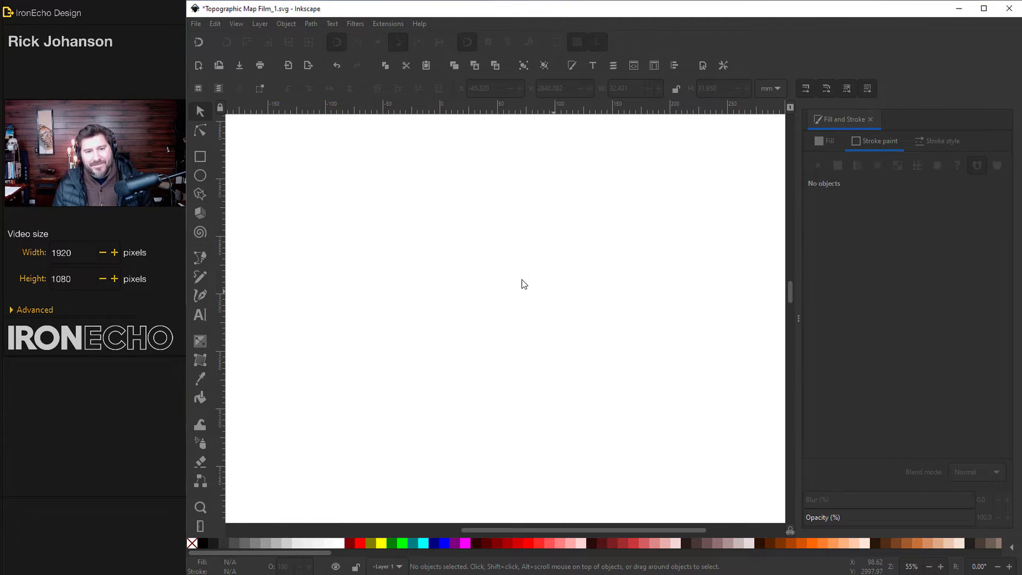
{"action": "left_click_drag", "start_coordinate": [580, 294], "coordinate": [548, 303]}
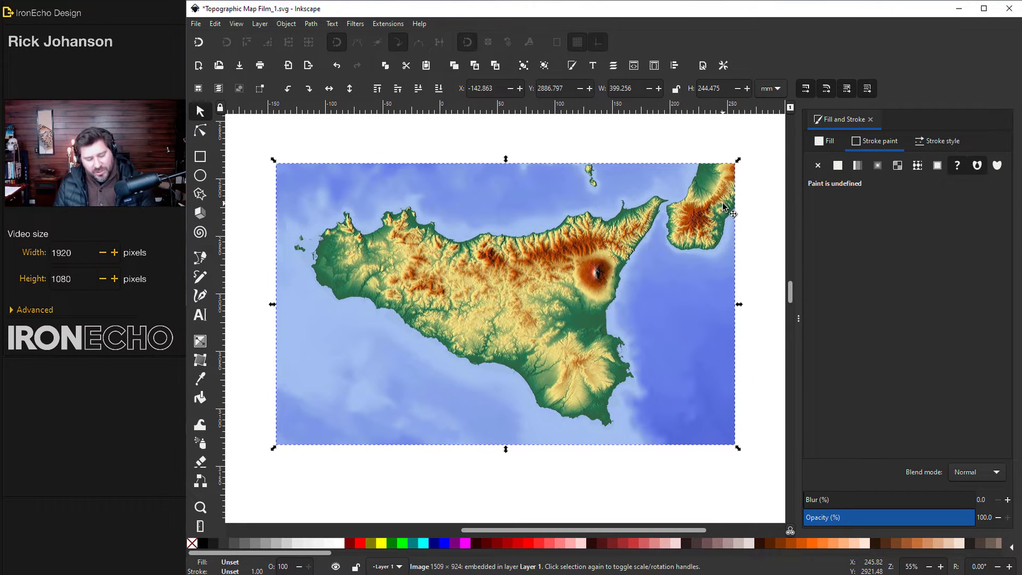
{"action": "left_click_drag", "start_coordinate": [738, 159], "coordinate": [782, 143]}
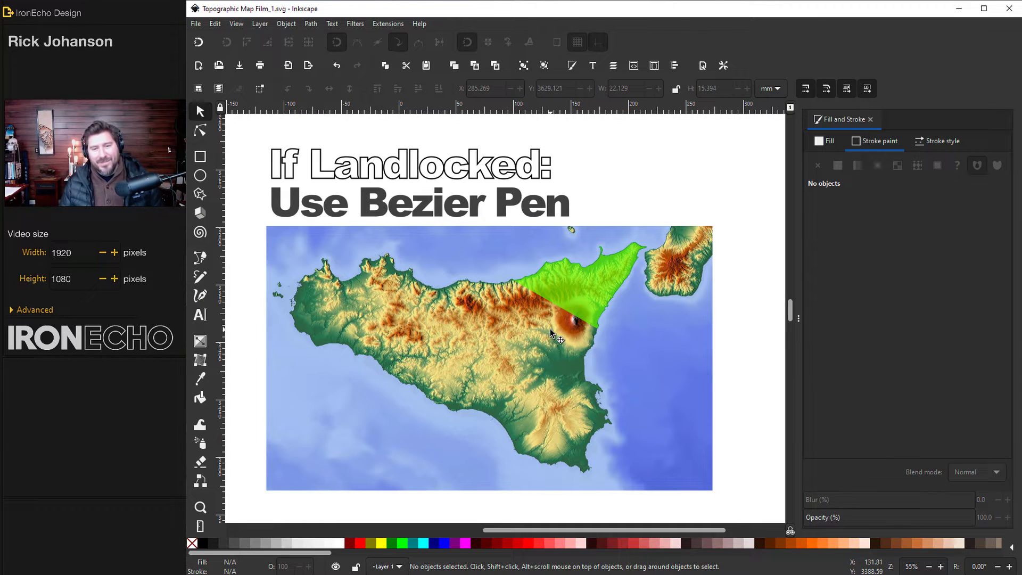
- Scroll down to the 'Advanced Easy: Paint Bucket Selection' page showing the Sicily relief map
{"action": "scroll", "coordinate": [550, 322], "scroll_direction": "down", "scroll_amount": 5}
{"action": "scroll", "coordinate": [551, 316], "scroll_direction": "down", "scroll_amount": 4}
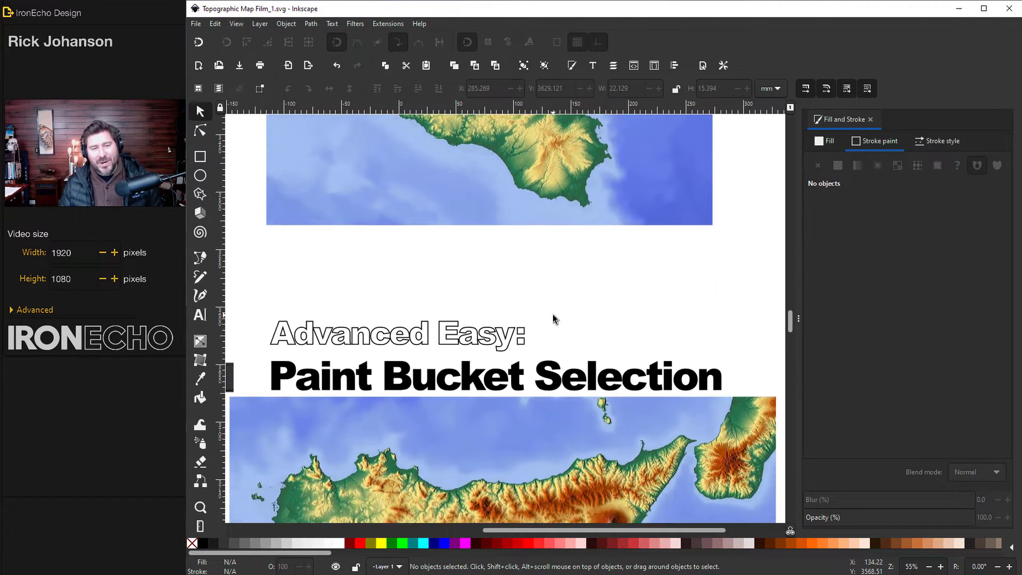
{"action": "scroll", "coordinate": [553, 319], "scroll_direction": "down", "scroll_amount": 2}
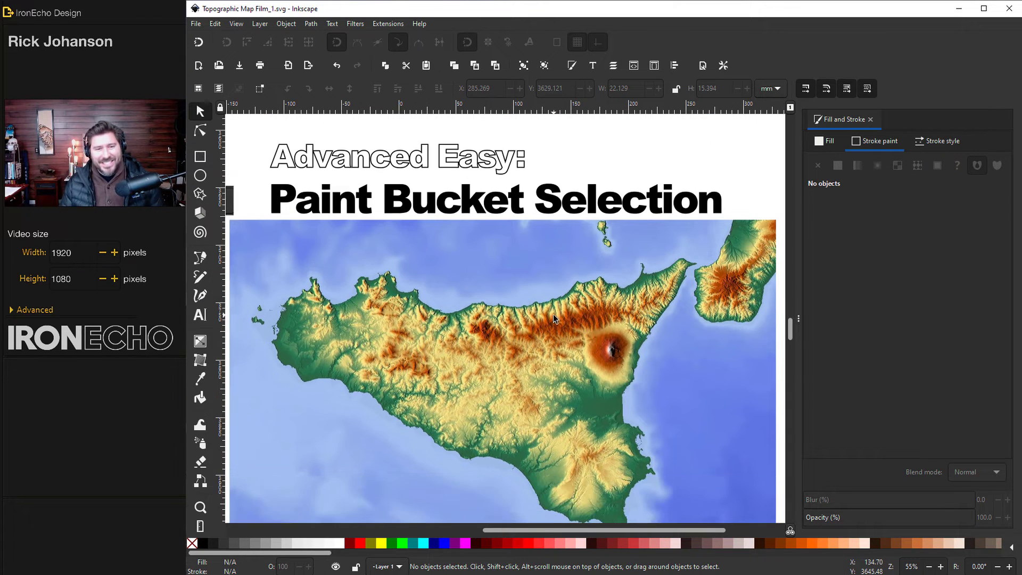
{"action": "mouse_move", "coordinate": [790, 334]}
{"action": "left_mouse_down"}
{"action": "mouse_move", "coordinate": [792, 326]}
{"action": "mouse_move", "coordinate": [793, 334]}
{"action": "left_mouse_up"}
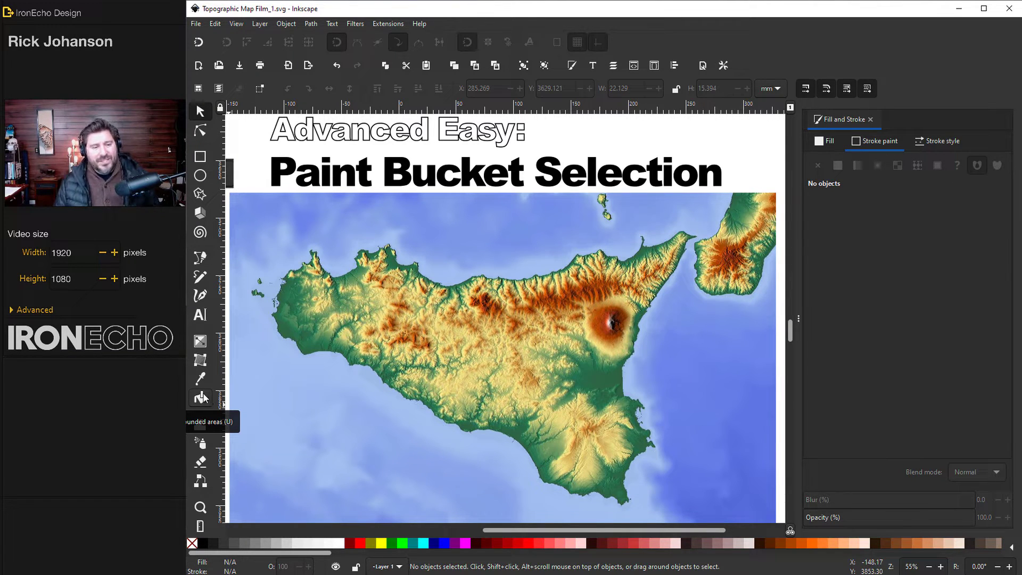
- Draw a small bright green rectangle beside the title so green becomes the fill colour
{"action": "left_click", "coordinate": [200, 158]}
{"action": "left_click_drag", "start_coordinate": [698, 131], "coordinate": [746, 158]}
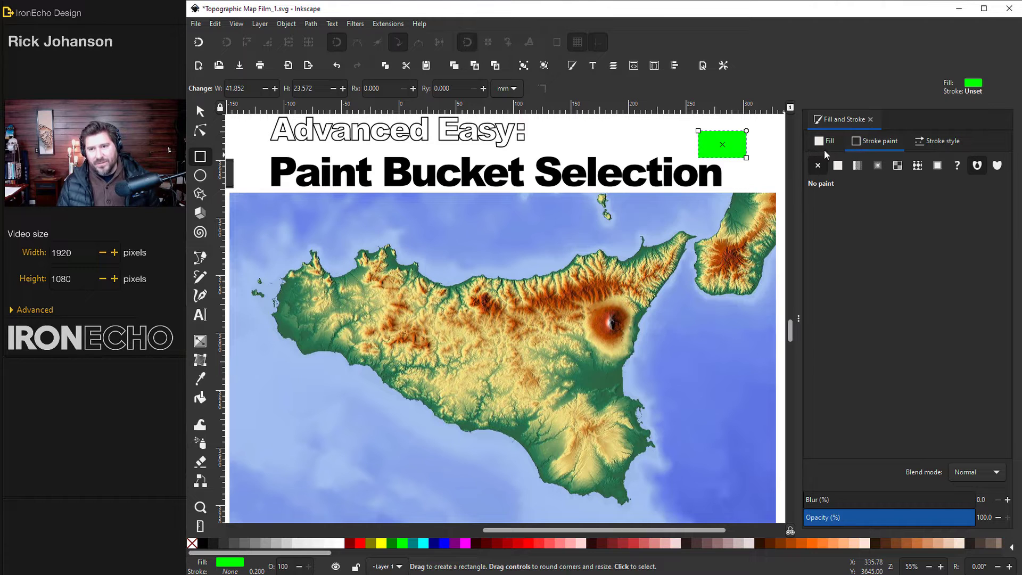
{"action": "left_click", "coordinate": [200, 397]}
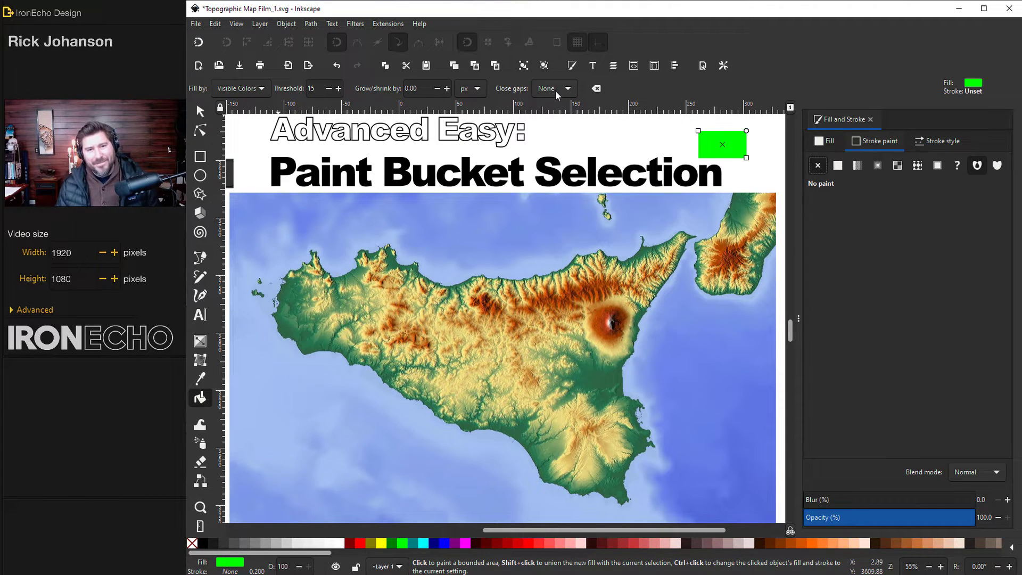
- Paste the annotated toolbar screenshot and place it at the top of the page
{"action": "key", "text": "ctrl+v"}
{"action": "left_click_drag", "start_coordinate": [524, 141], "coordinate": [799, 138]}
{"action": "key", "text": "Escape"}
{"action": "key", "text": "u"}
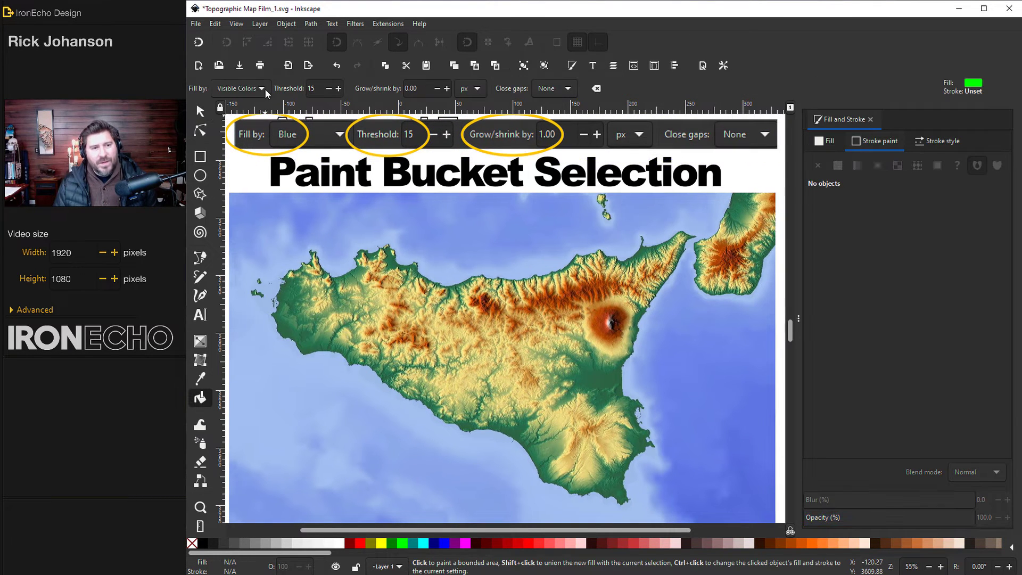
- Set the Paint Bucket to fill by Blue with grow/shrink of 1
{"action": "left_click", "coordinate": [263, 88]}
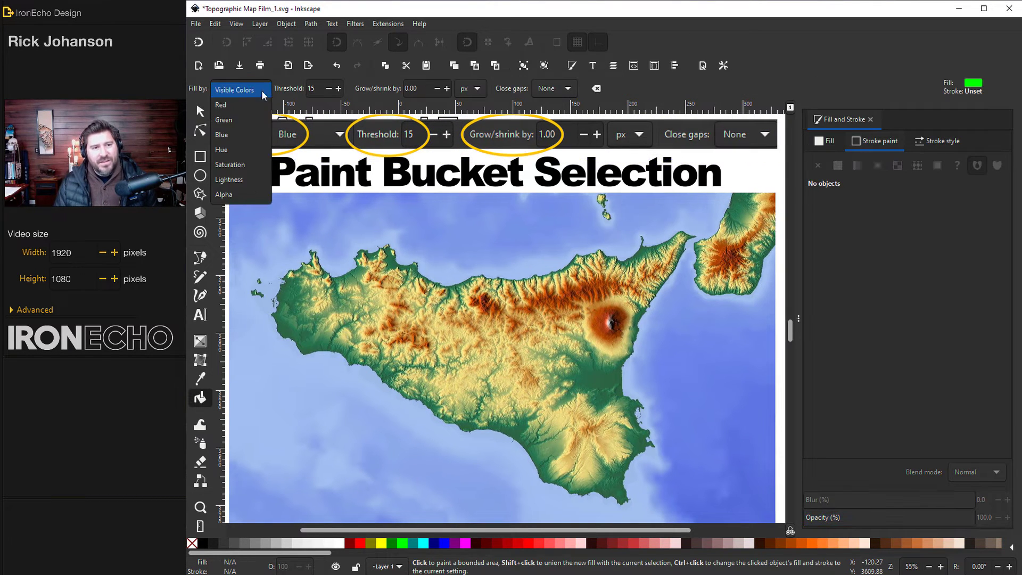
{"action": "left_click", "coordinate": [234, 137]}
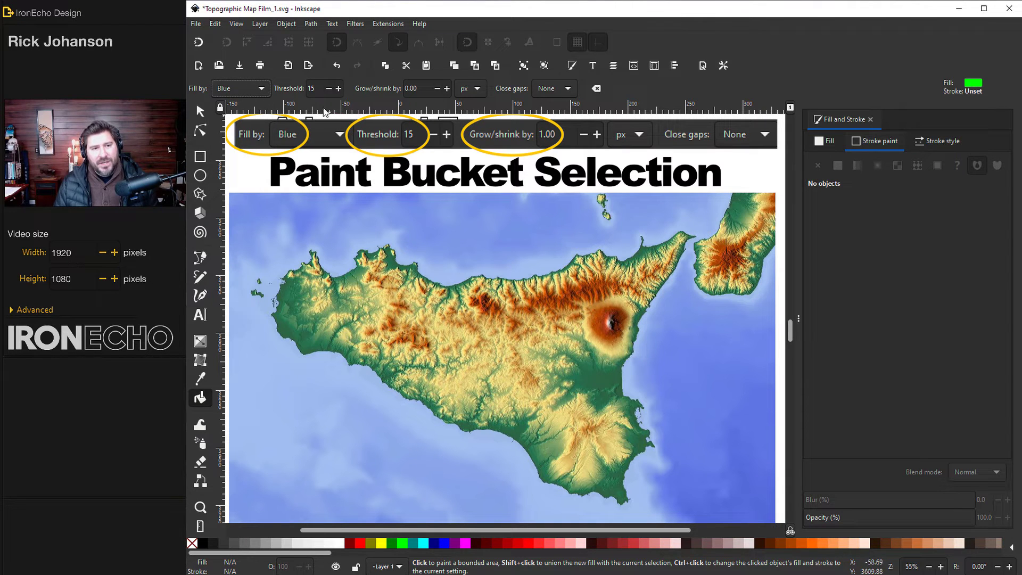
{"action": "double_click", "coordinate": [400, 89]}
{"action": "type", "text": "1"}
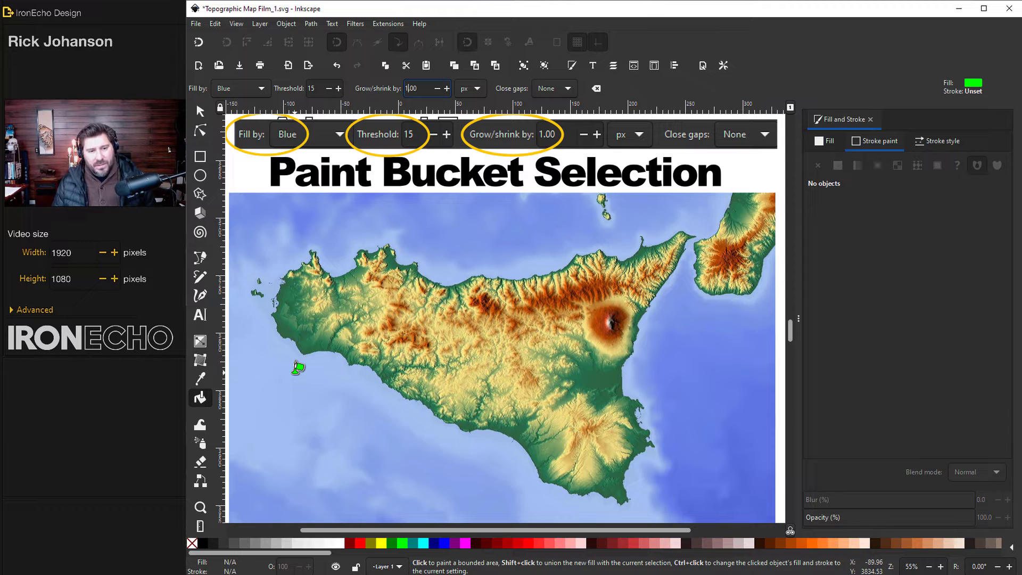
- Bucket-fill the sea around Sicily with green, then drag the green shape below the title
{"action": "left_click", "coordinate": [295, 371]}
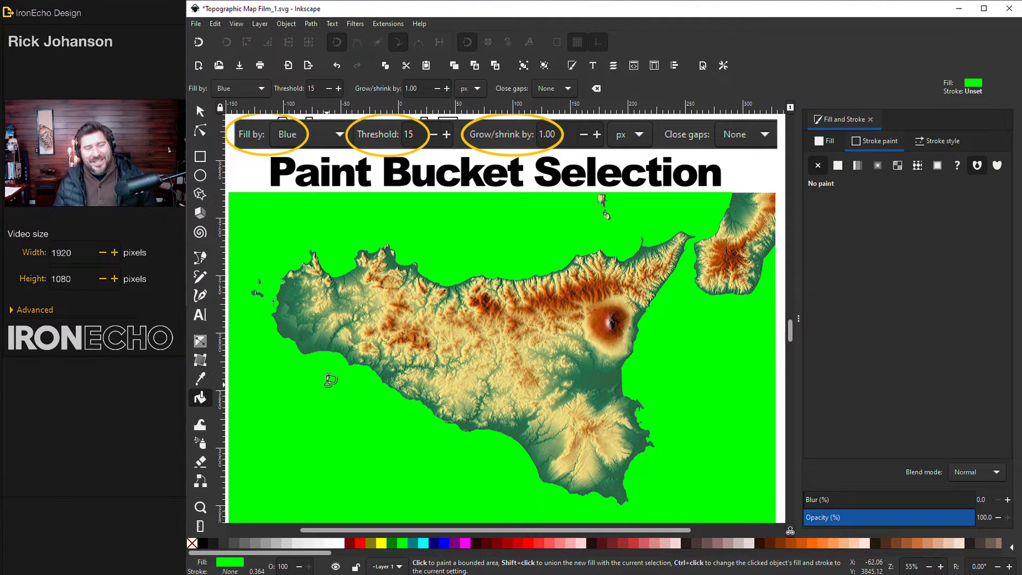
{"action": "left_click", "coordinate": [200, 110]}
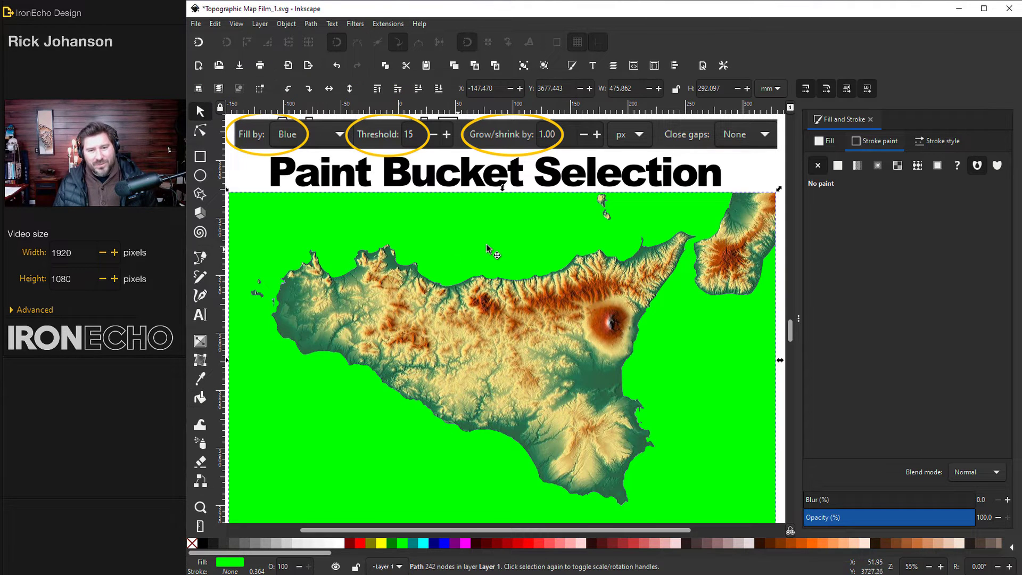
{"action": "left_click", "coordinate": [523, 252]}
{"action": "left_click_drag", "start_coordinate": [522, 252], "coordinate": [523, 313]}
{"action": "scroll", "coordinate": [472, 293], "scroll_direction": "down", "scroll_amount": 10}
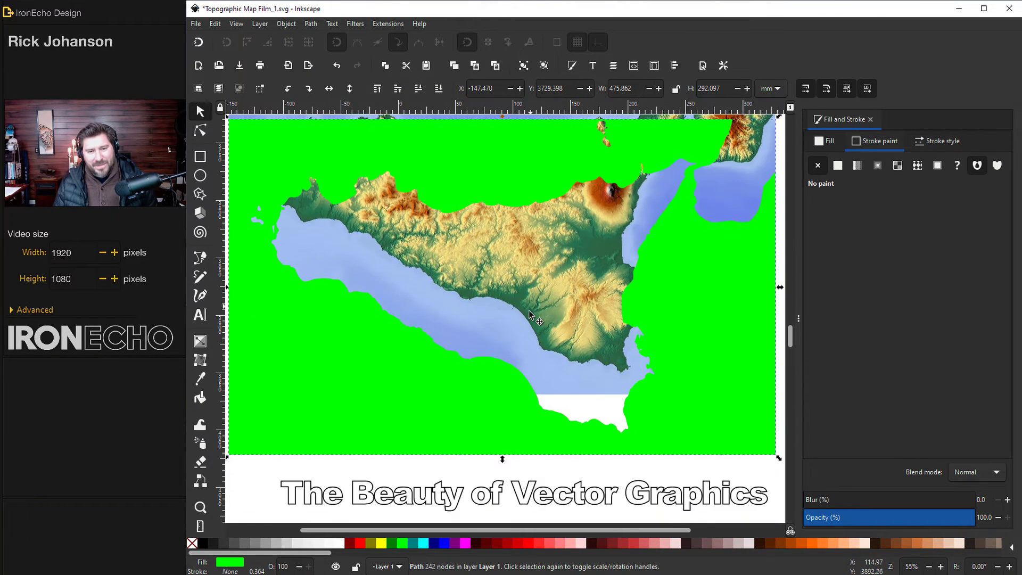
{"action": "scroll", "coordinate": [458, 320], "scroll_direction": "down", "scroll_amount": 5}
{"action": "left_click_drag", "start_coordinate": [473, 289], "coordinate": [413, 498]}
{"action": "scroll", "coordinate": [414, 497], "scroll_direction": "down", "scroll_amount": 2}
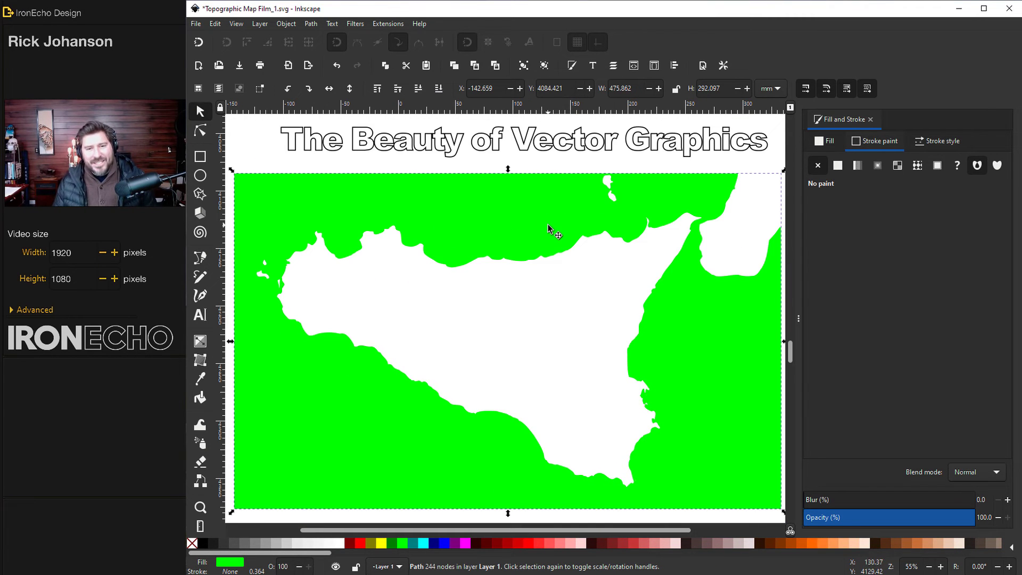
- Nudge 'The Beauty of Vector Graphics' title up and reselect the green shape for node editing
{"action": "key", "text": "n"}
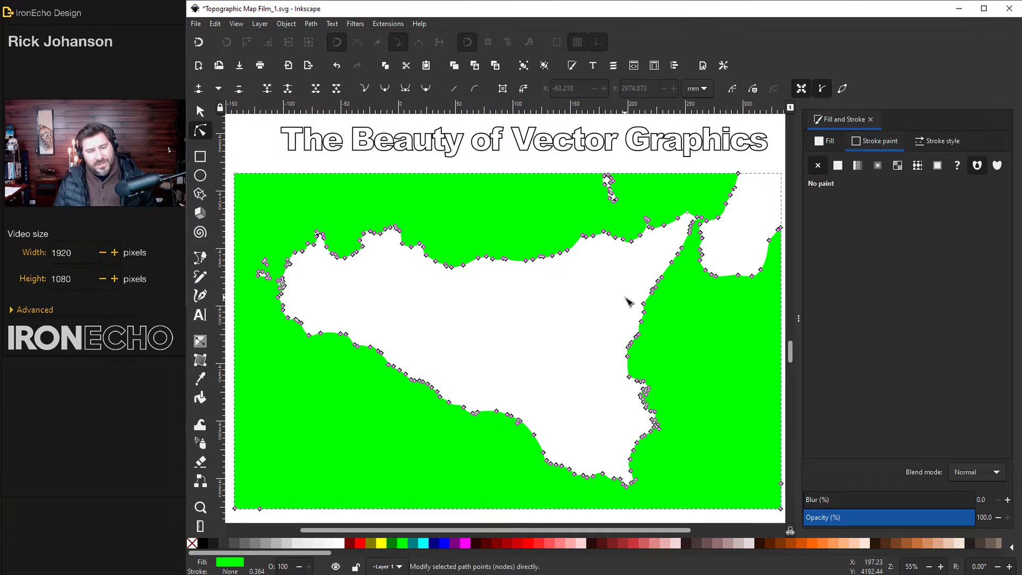
{"action": "key", "text": "s"}
{"action": "left_click_drag", "start_coordinate": [282, 147], "coordinate": [281, 125]}
{"action": "left_click", "coordinate": [266, 190]}
{"action": "key", "text": "n"}
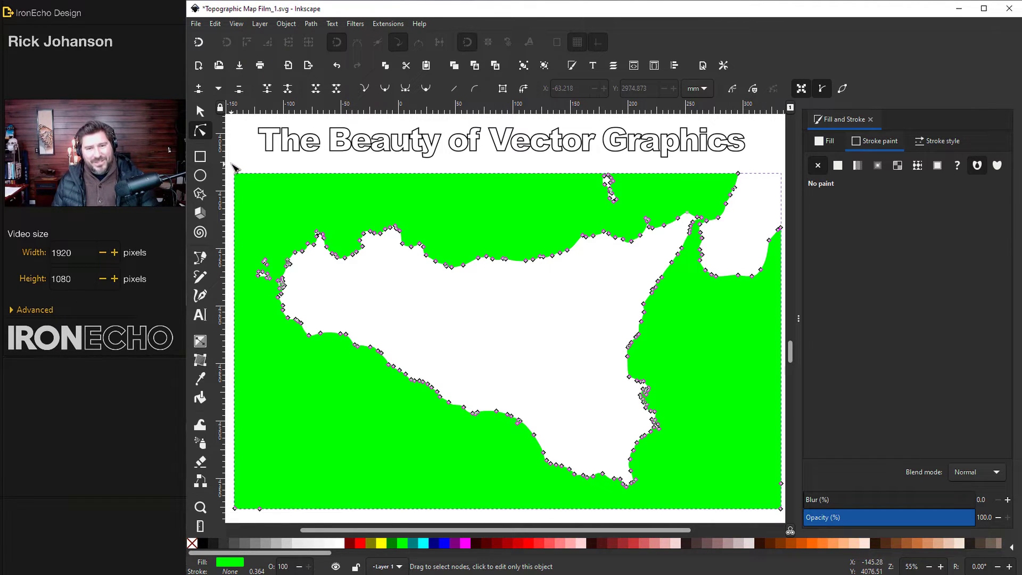
- Delete the top border, right lobe and tip nodes, leaving a Sicily silhouette, and move it up slightly
{"action": "left_click_drag", "start_coordinate": [233, 165], "coordinate": [641, 215]}
{"action": "key", "text": "Delete"}
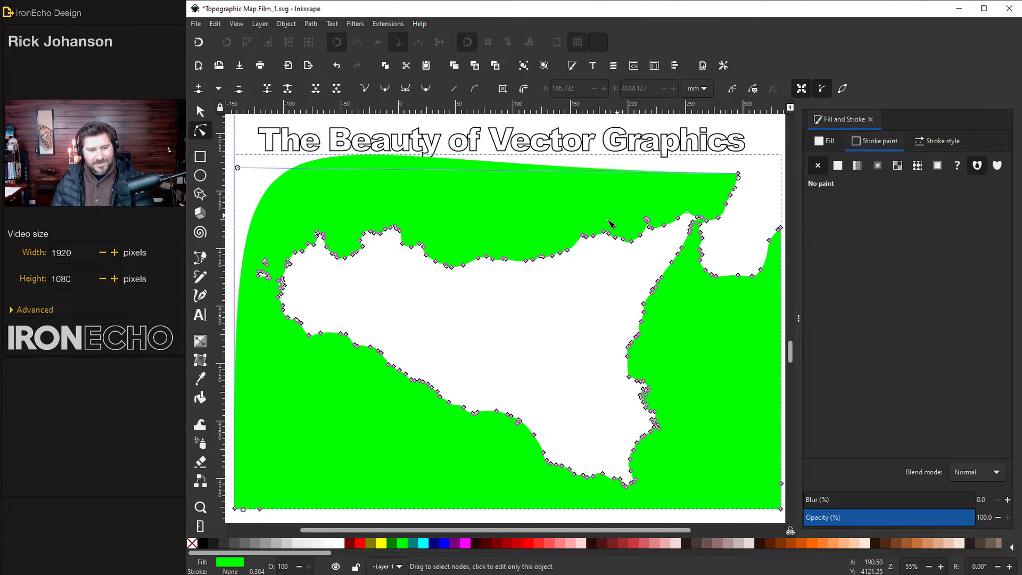
{"action": "key", "text": "plus"}
{"action": "key", "text": "plus"}
{"action": "left_click_drag", "start_coordinate": [518, 271], "coordinate": [714, 418]}
{"action": "key", "text": "Delete"}
{"action": "left_click_drag", "start_coordinate": [530, 163], "coordinate": [634, 296]}
{"action": "key", "text": "Delete"}
{"action": "key", "text": "s"}
{"action": "key", "text": "minus"}
{"action": "key", "text": "minus"}
{"action": "left_click_drag", "start_coordinate": [598, 339], "coordinate": [601, 317]}
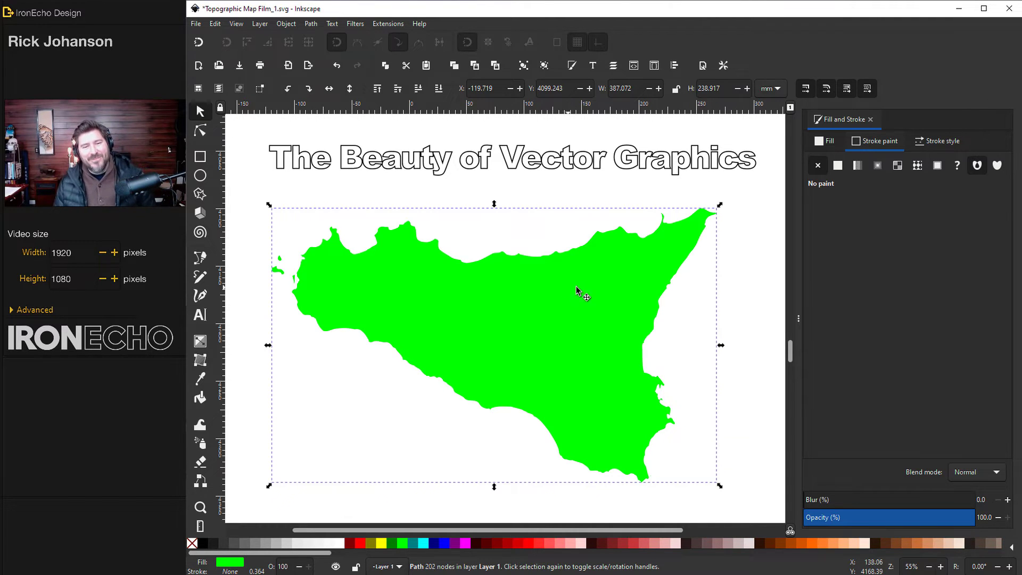
- Set the silhouette's opacity to 57.7% and line it up over the map's island
{"action": "left_click_drag", "start_coordinate": [649, 293], "coordinate": [631, 266]}
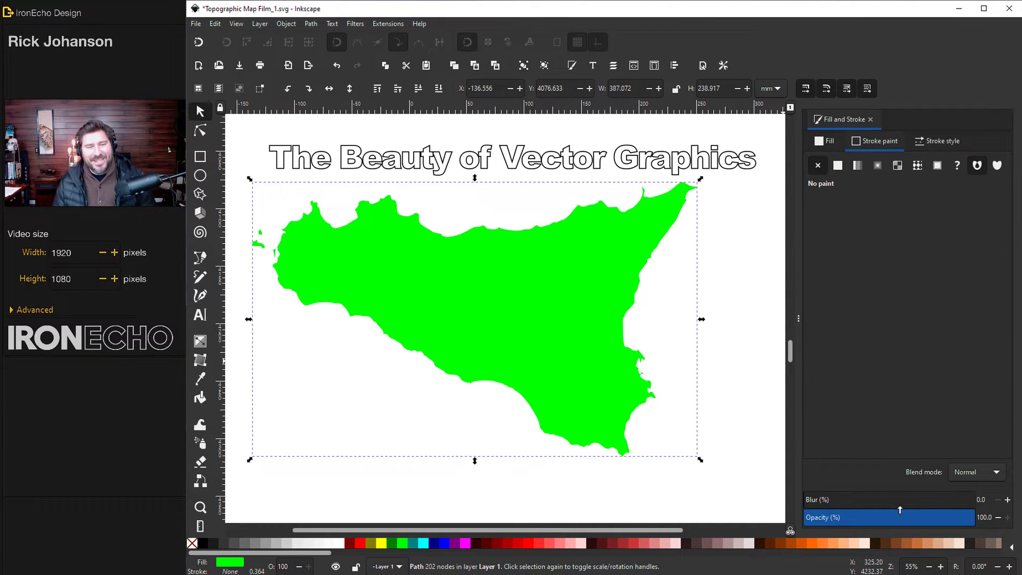
{"action": "left_click", "coordinate": [902, 515]}
{"action": "scroll", "coordinate": [520, 372], "scroll_direction": "up", "scroll_amount": 4}
{"action": "left_click_drag", "start_coordinate": [519, 371], "coordinate": [554, 308]}
{"action": "scroll", "coordinate": [554, 320], "scroll_direction": "up", "scroll_amount": 6}
{"action": "left_click_drag", "start_coordinate": [563, 477], "coordinate": [560, 257]}
{"action": "scroll", "coordinate": [563, 256], "scroll_direction": "up", "scroll_amount": 5}
{"action": "left_click", "coordinate": [551, 241]}
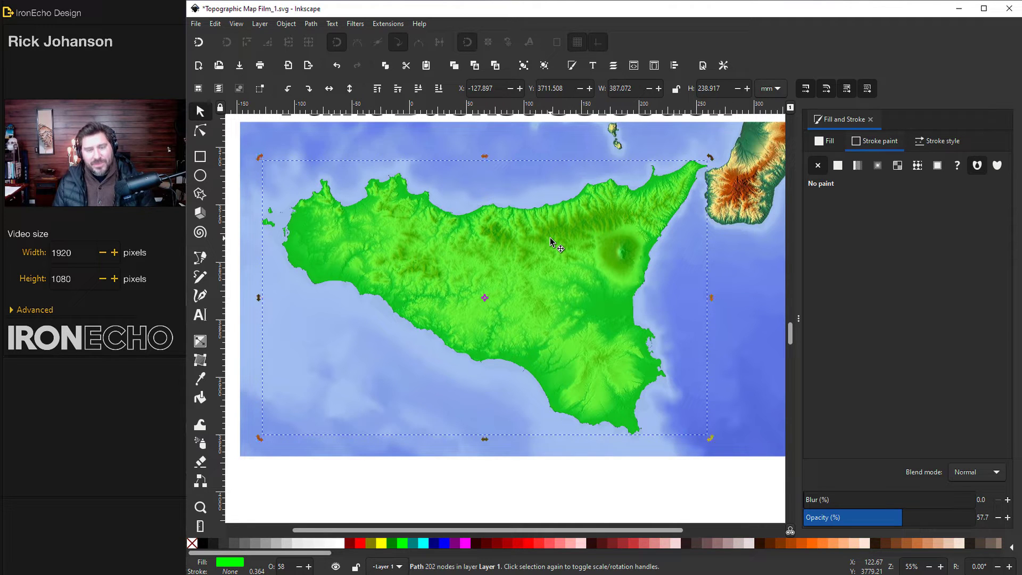
- Duplicate the green island shape and move the copy below the page
{"action": "key", "text": "ctrl"}
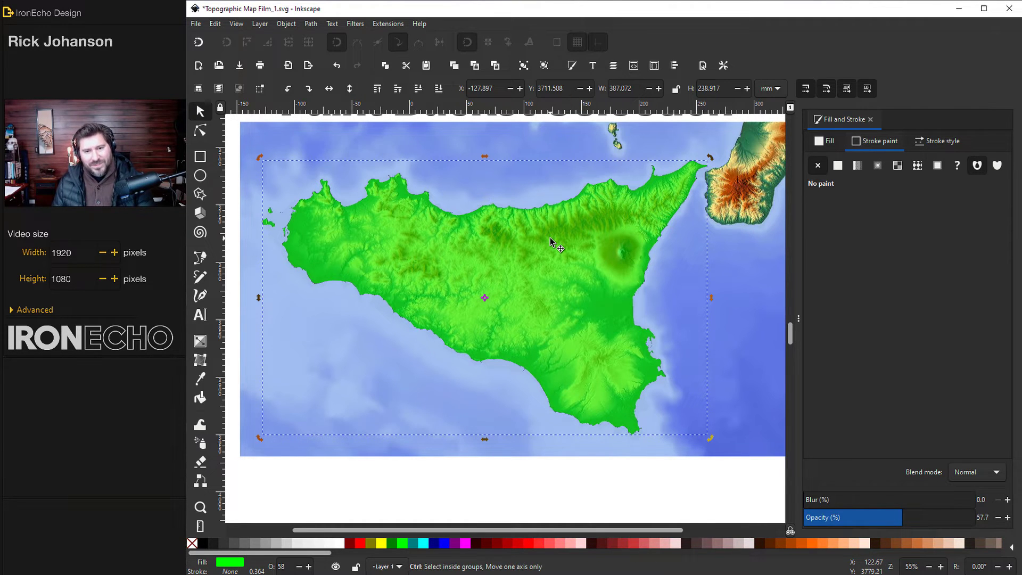
{"action": "left_click_drag", "start_coordinate": [543, 238], "coordinate": [349, 418]}
{"action": "left_click_drag", "start_coordinate": [454, 383], "coordinate": [366, 472]}
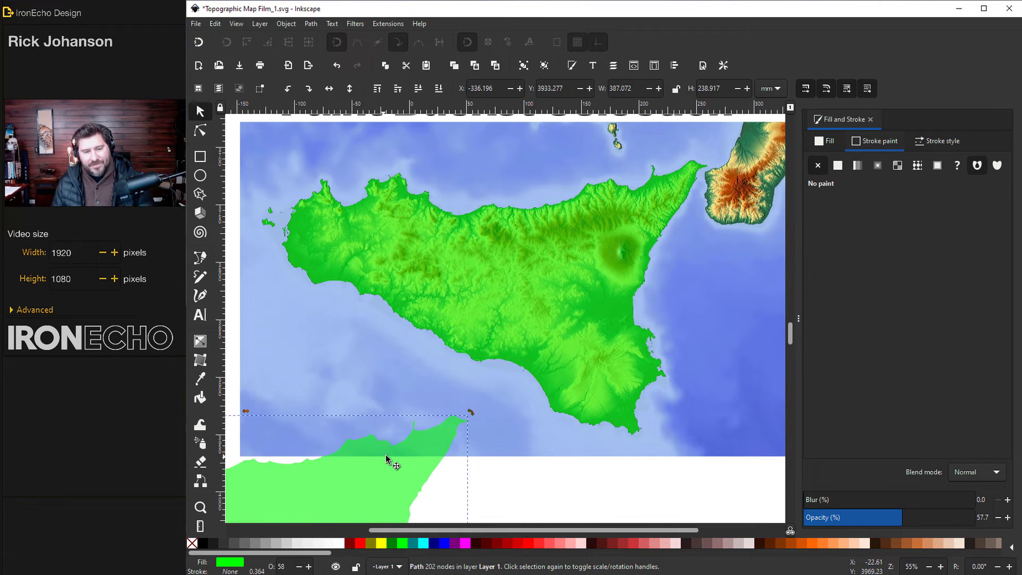
{"action": "left_click_drag", "start_coordinate": [386, 454], "coordinate": [414, 479]}
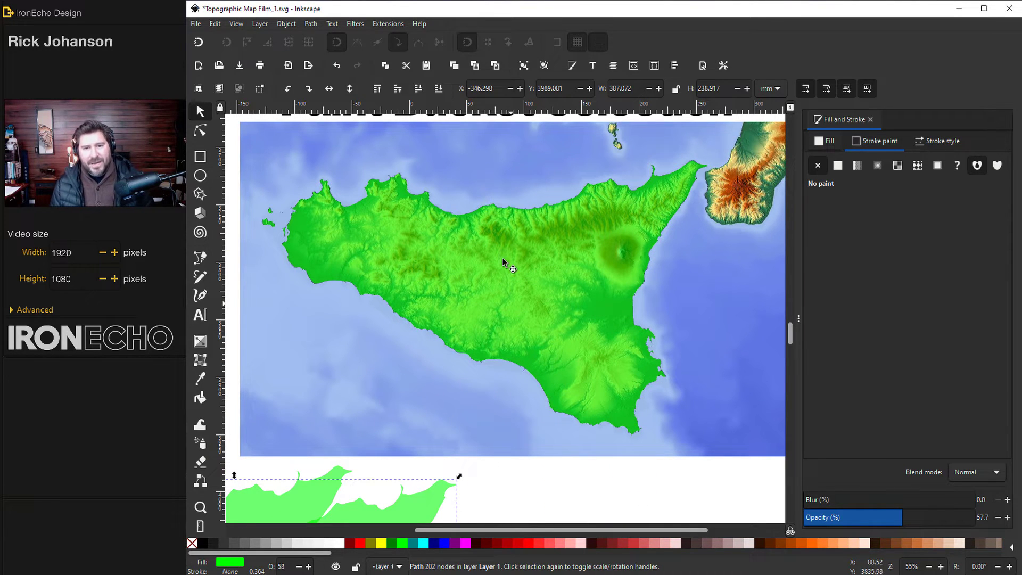
- Clip the relief map image to the green Sicily shape, then nudge the result slightly
{"action": "left_click", "coordinate": [482, 239]}
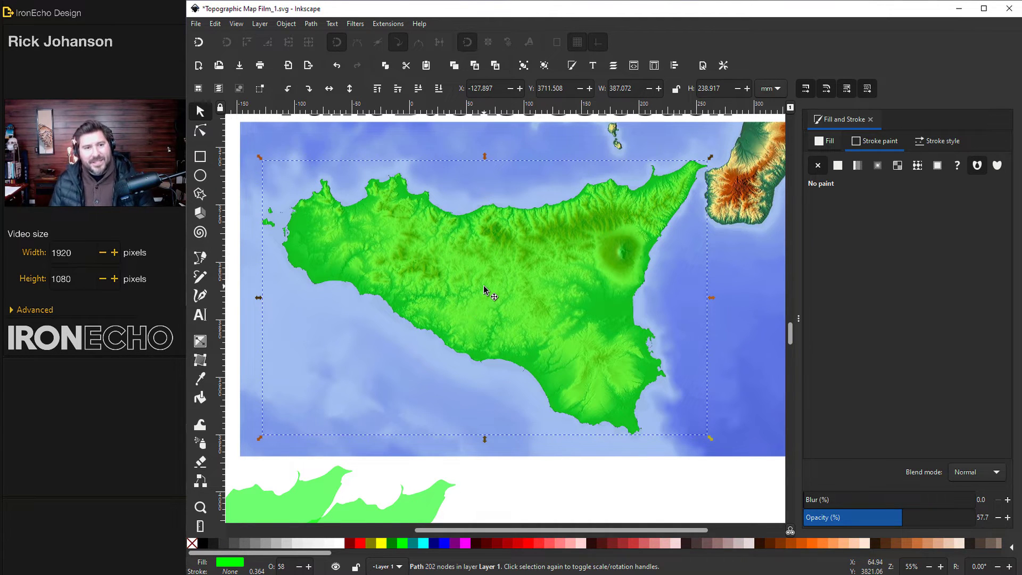
{"action": "key", "text": "shift"}
{"action": "left_click", "coordinate": [443, 142], "text": "shift"}
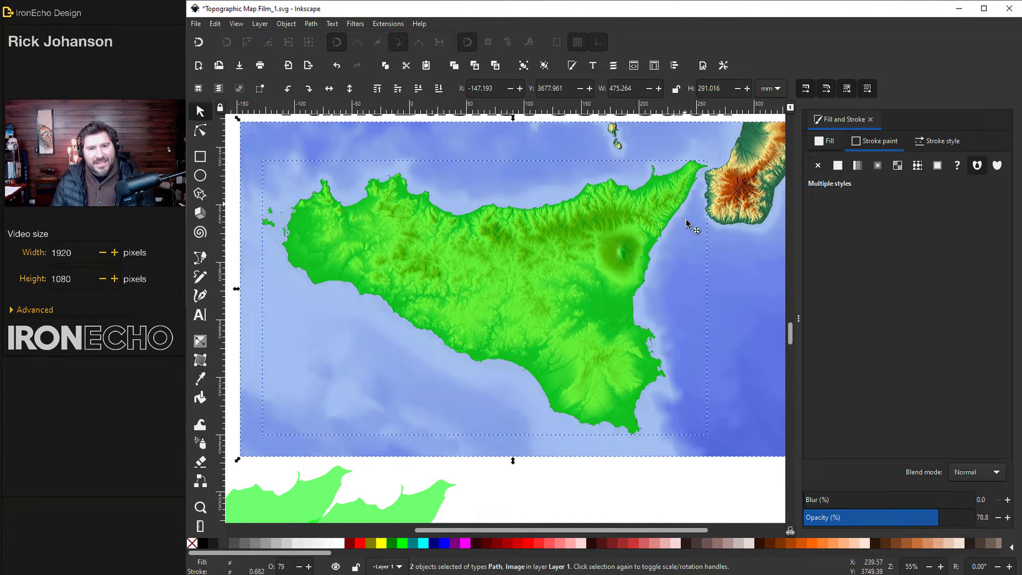
{"action": "left_click", "coordinate": [286, 23]}
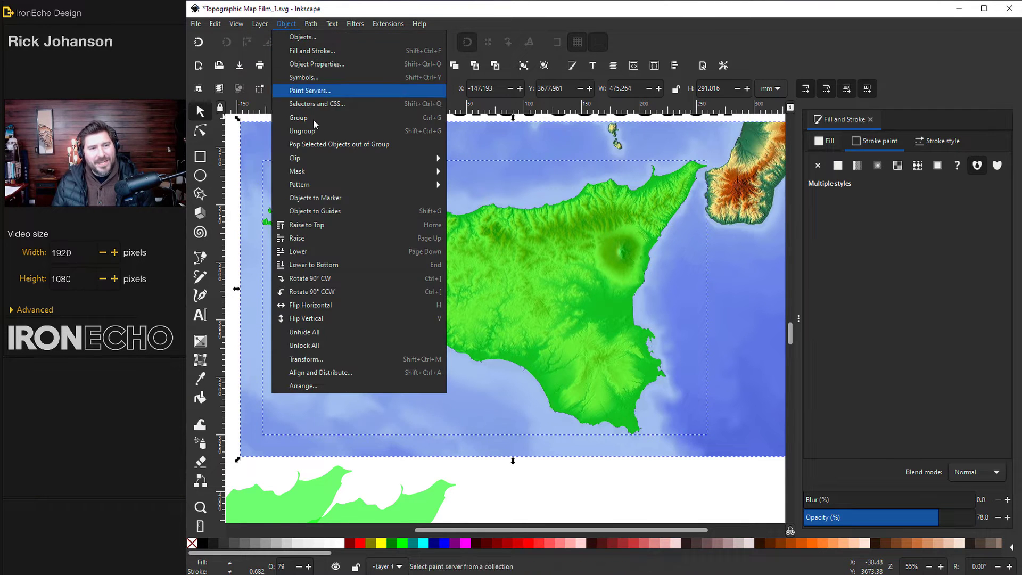
{"action": "mouse_move", "coordinate": [314, 157]}
{"action": "left_click", "coordinate": [472, 158]}
{"action": "left_click_drag", "start_coordinate": [511, 246], "coordinate": [531, 242]}
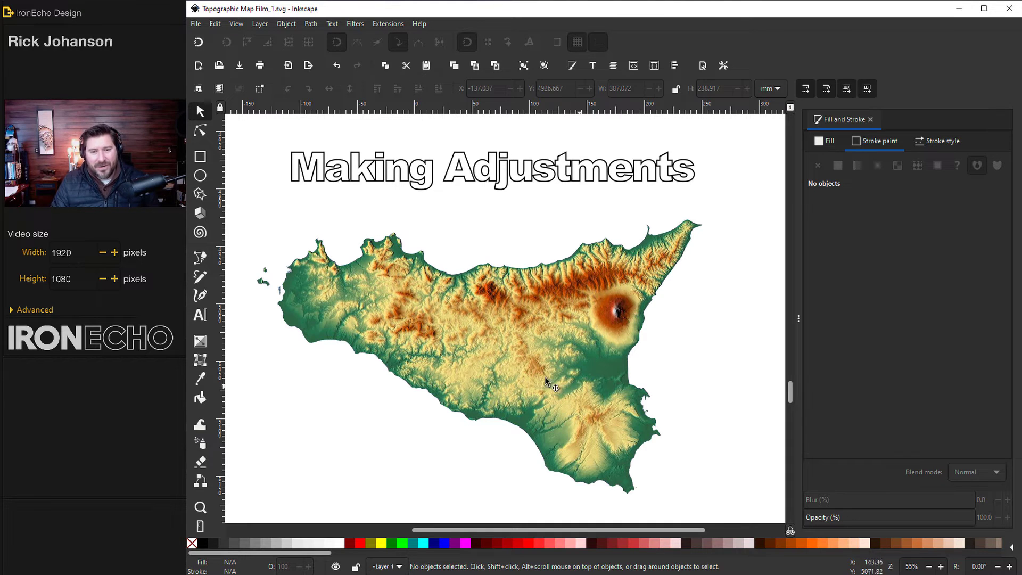
- Open the Lightness-Contrast filter for the clipped map with live preview on
{"action": "left_click", "coordinate": [570, 354]}
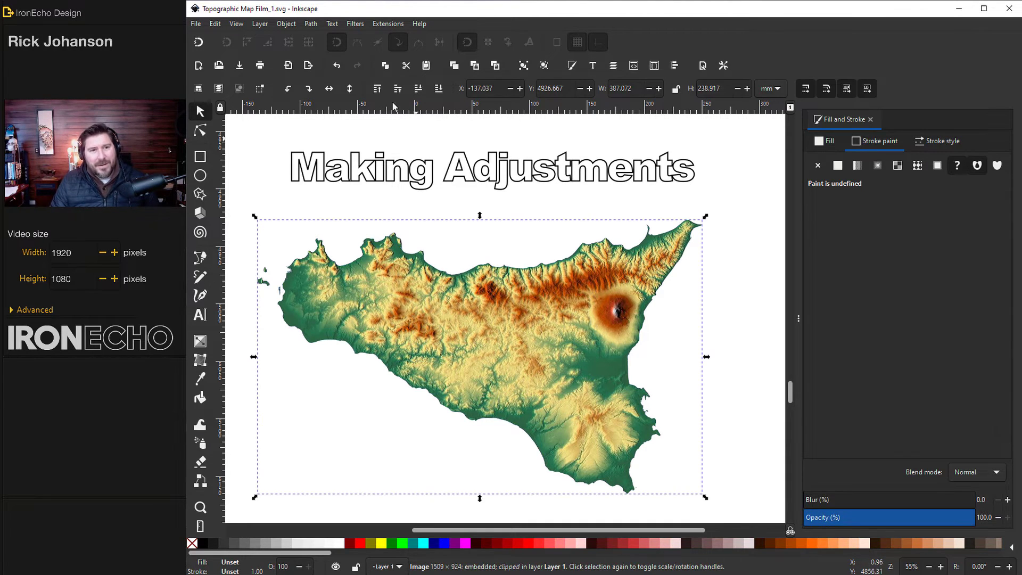
{"action": "left_click", "coordinate": [355, 23]}
{"action": "mouse_move", "coordinate": [371, 79]}
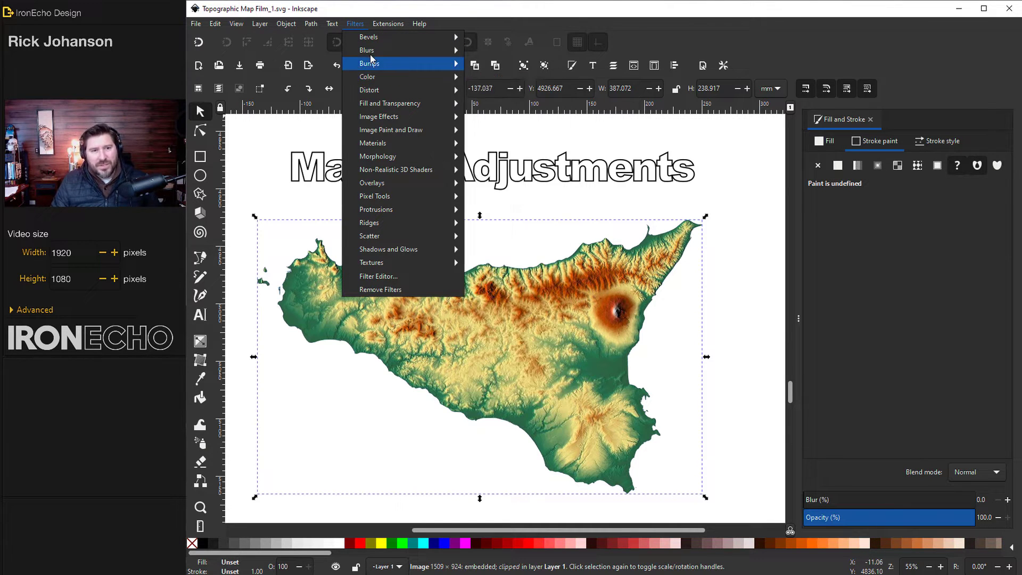
{"action": "mouse_move", "coordinate": [388, 23]}
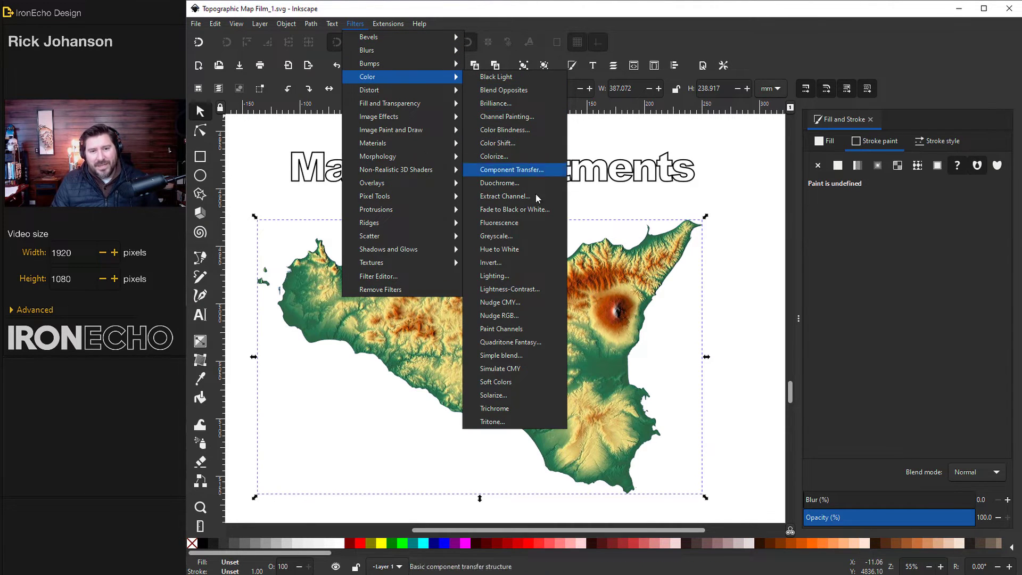
{"action": "left_click", "coordinate": [504, 289]}
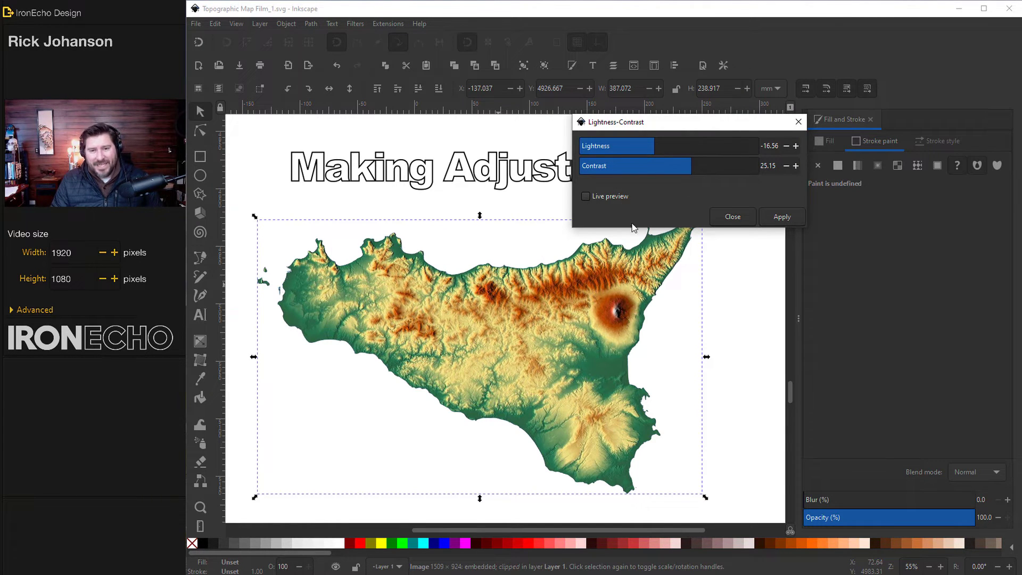
{"action": "left_click", "coordinate": [586, 196]}
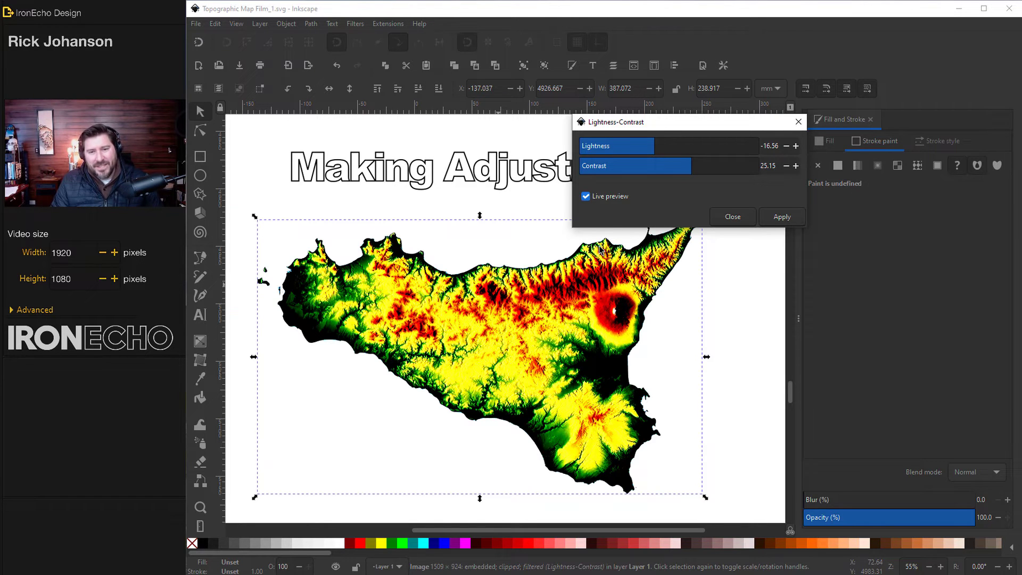
- Try contrast values, then apply contrast 2.00 and lightness -2.45
{"action": "left_click", "coordinate": [655, 171]}
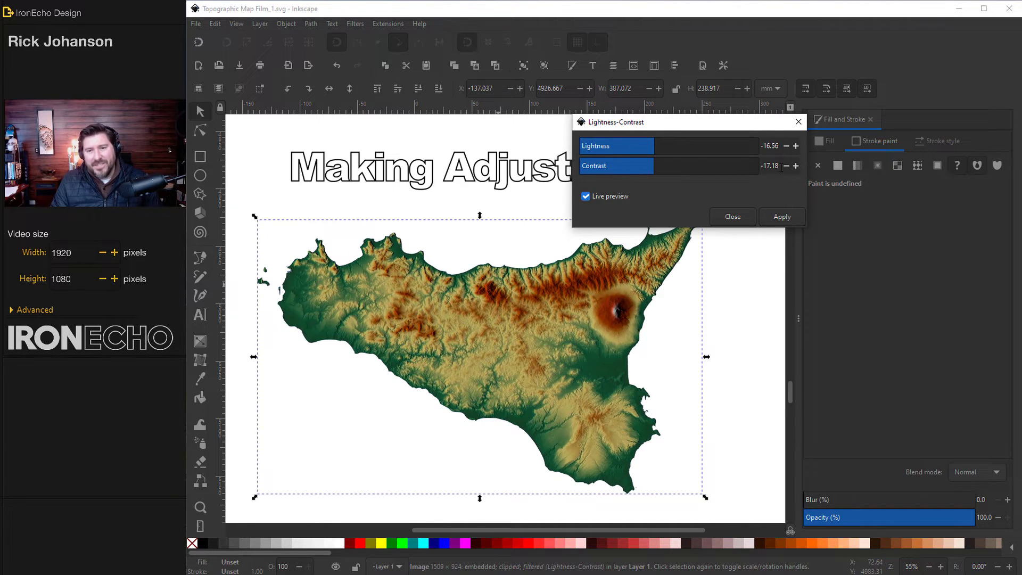
{"action": "left_click_drag", "start_coordinate": [781, 168], "coordinate": [752, 150]}
{"action": "type", "text": "0"}
{"action": "key", "text": "Return"}
{"action": "type", "text": "0"}
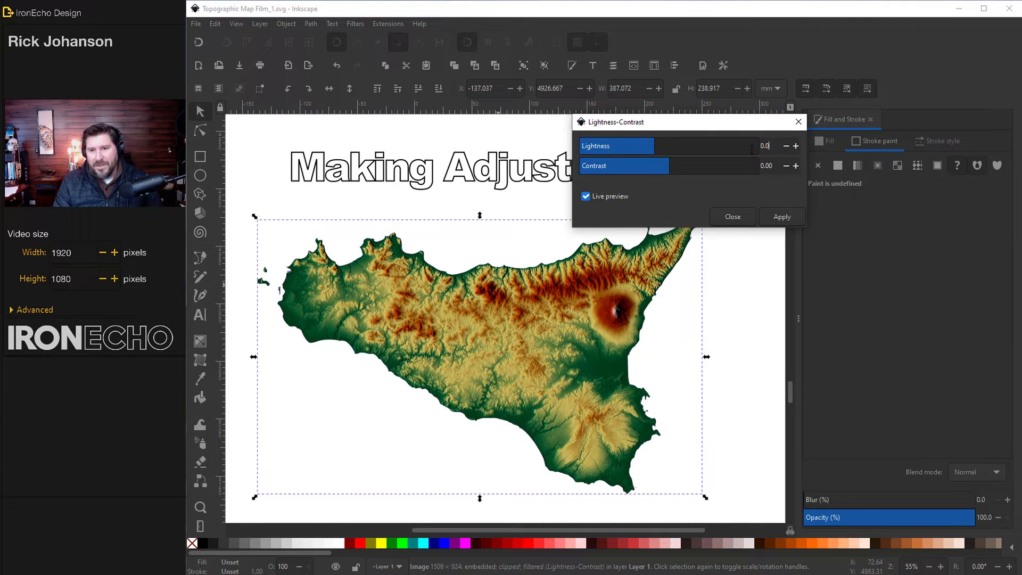
{"action": "type", "text": ".0"}
{"action": "key", "text": "Return"}
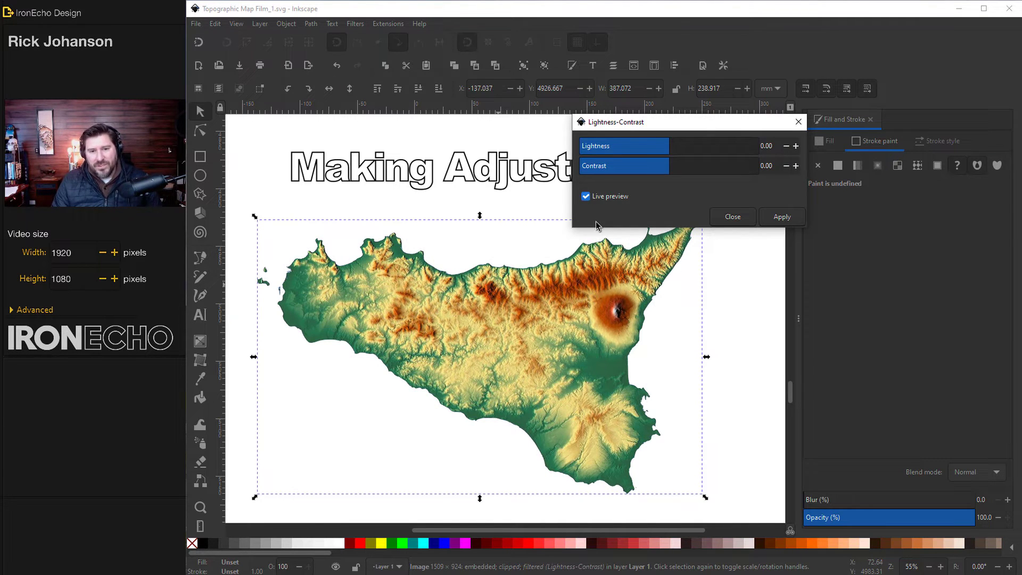
{"action": "mouse_move", "coordinate": [671, 172]}
{"action": "left_mouse_down"}
{"action": "mouse_move", "coordinate": [644, 174]}
{"action": "mouse_move", "coordinate": [668, 171]}
{"action": "left_mouse_up"}
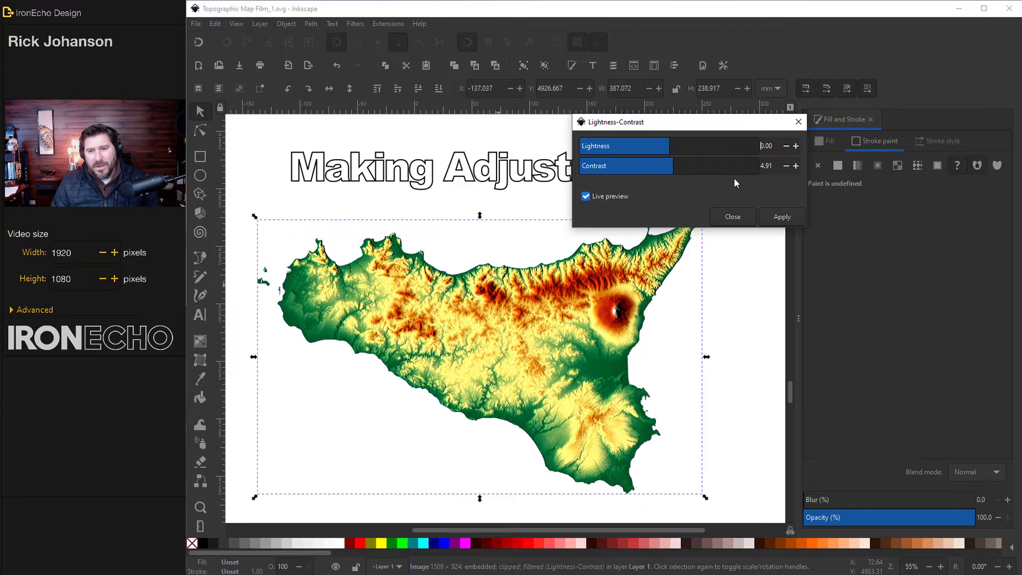
{"action": "double_click", "coordinate": [756, 169]}
{"action": "type", "text": "2"}
{"action": "key", "text": "Return"}
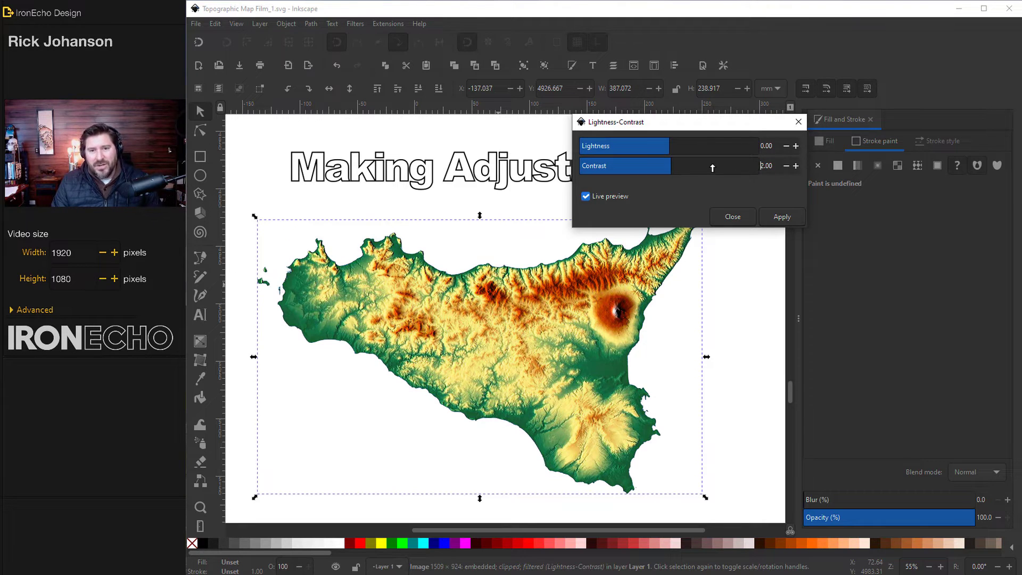
{"action": "left_click", "coordinate": [667, 151]}
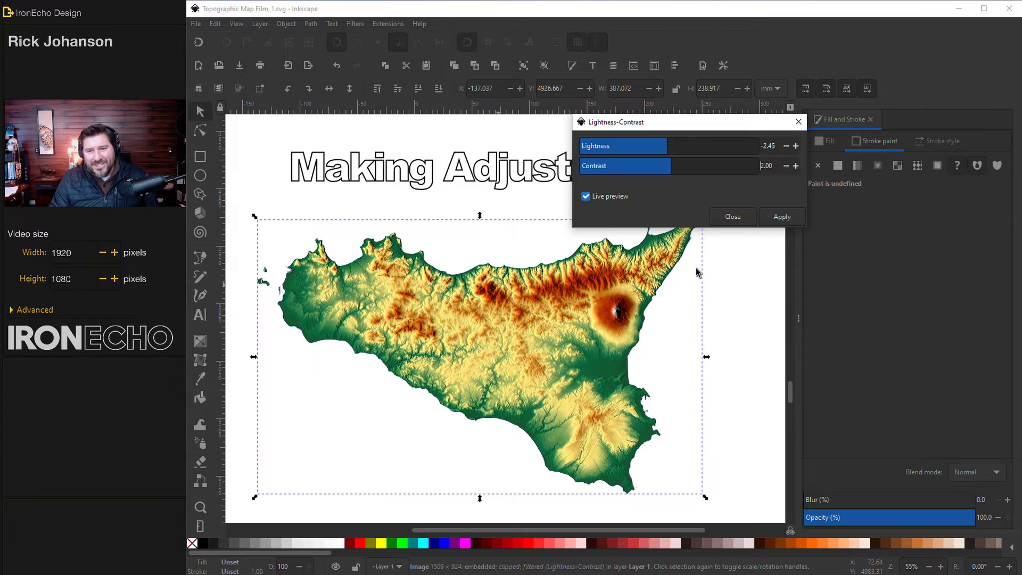
{"action": "left_click", "coordinate": [784, 219]}
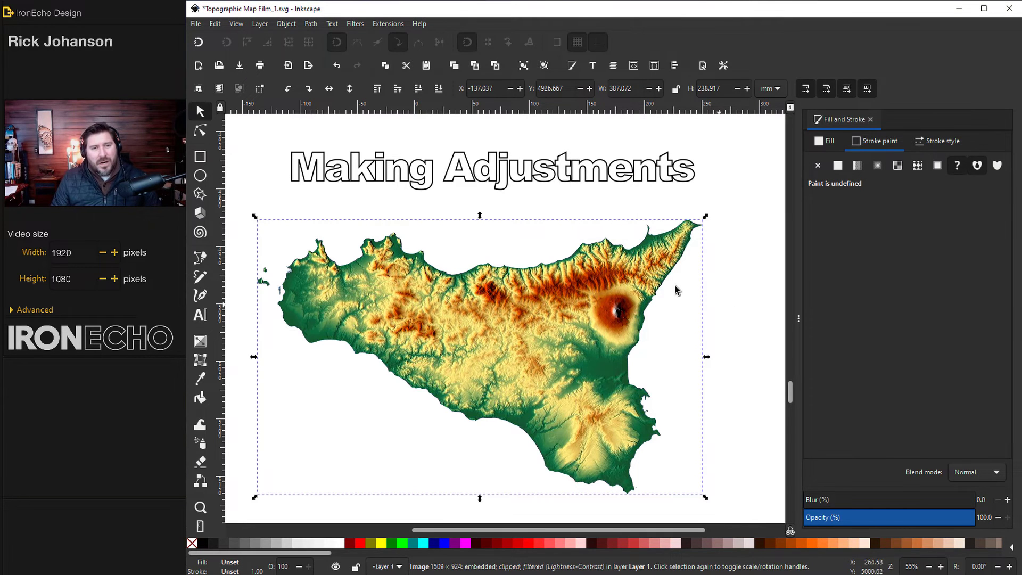
- Open the Quadritone Fantasy colour filter for the map
{"action": "left_click", "coordinate": [355, 24]}
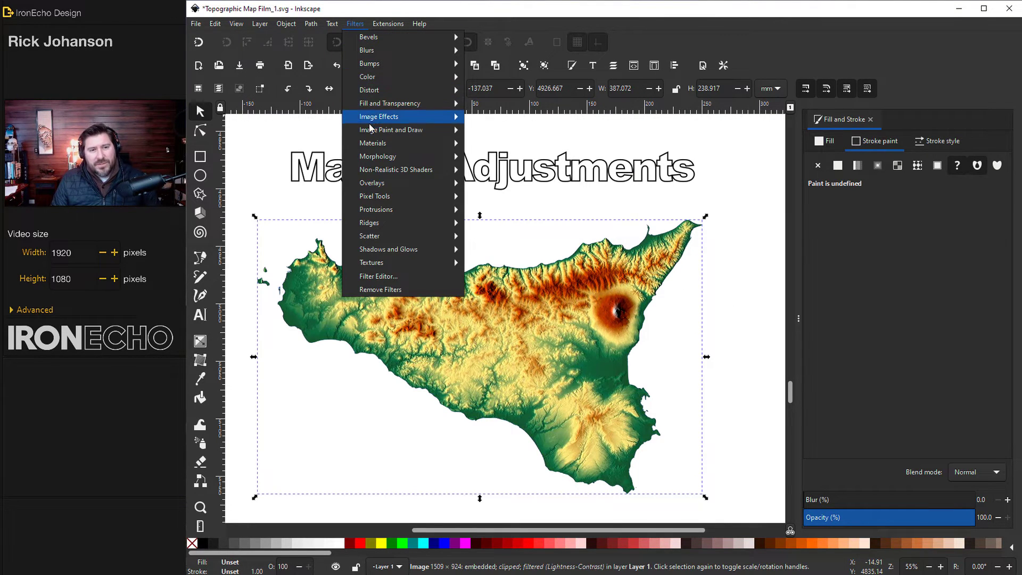
{"action": "mouse_move", "coordinate": [370, 81]}
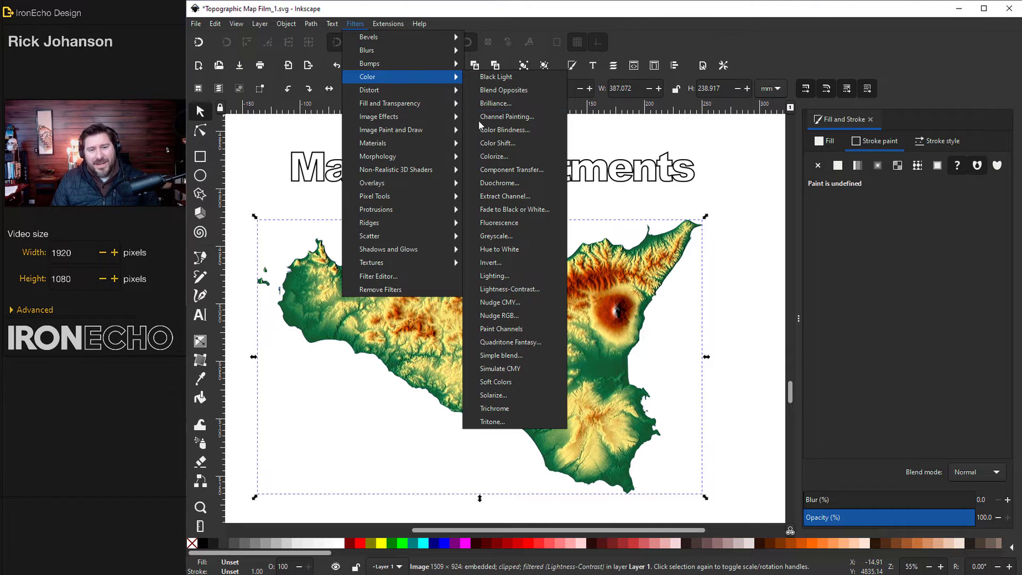
{"action": "left_click", "coordinate": [511, 343]}
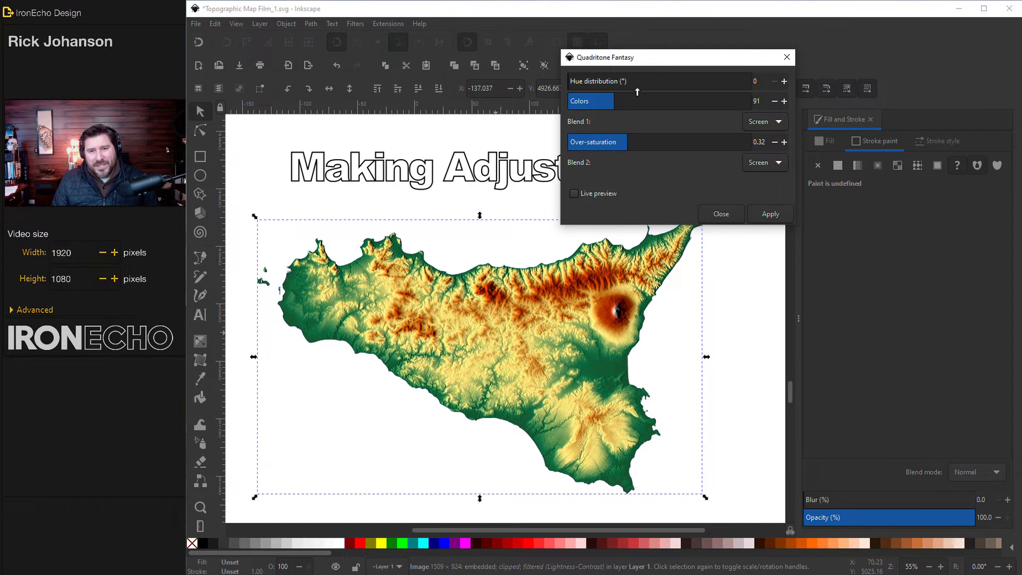
- Set Colors and Over-saturation to 0 and both blend modes to Screen
{"action": "left_click_drag", "start_coordinate": [622, 101], "coordinate": [563, 102]}
{"action": "left_click_drag", "start_coordinate": [630, 137], "coordinate": [560, 150]}
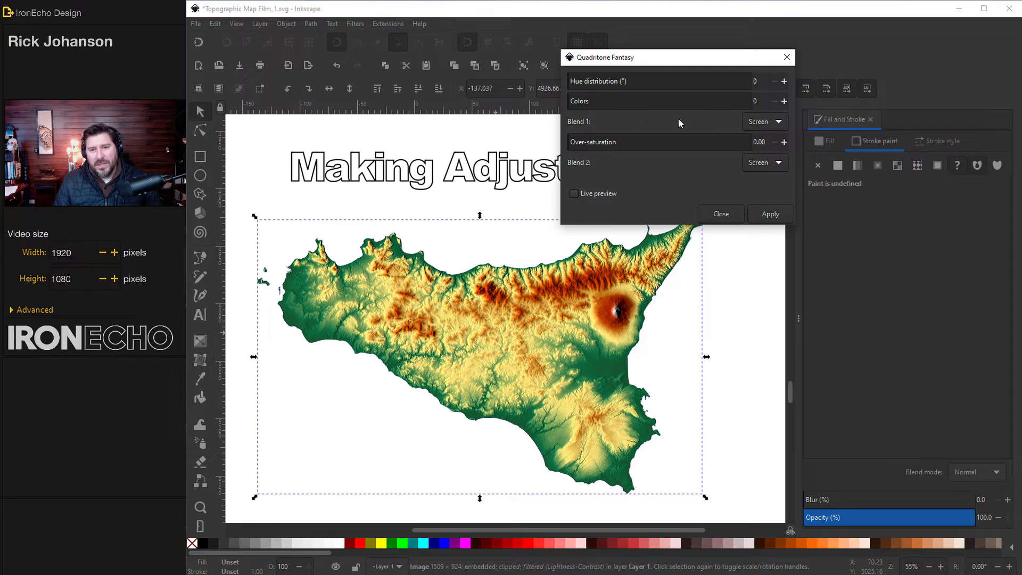
{"action": "left_click", "coordinate": [779, 124]}
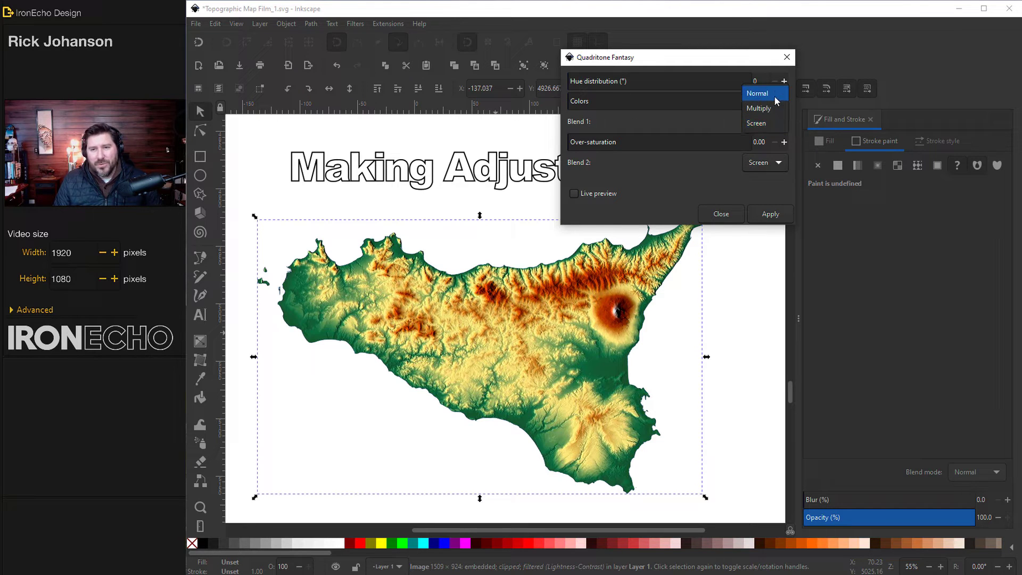
{"action": "left_click", "coordinate": [774, 125]}
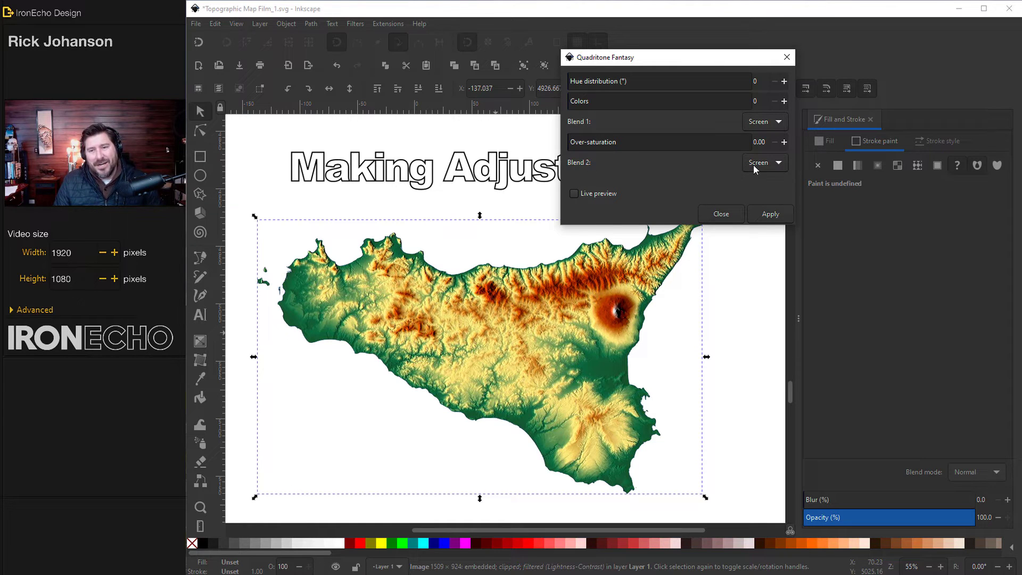
{"action": "left_click", "coordinate": [772, 168]}
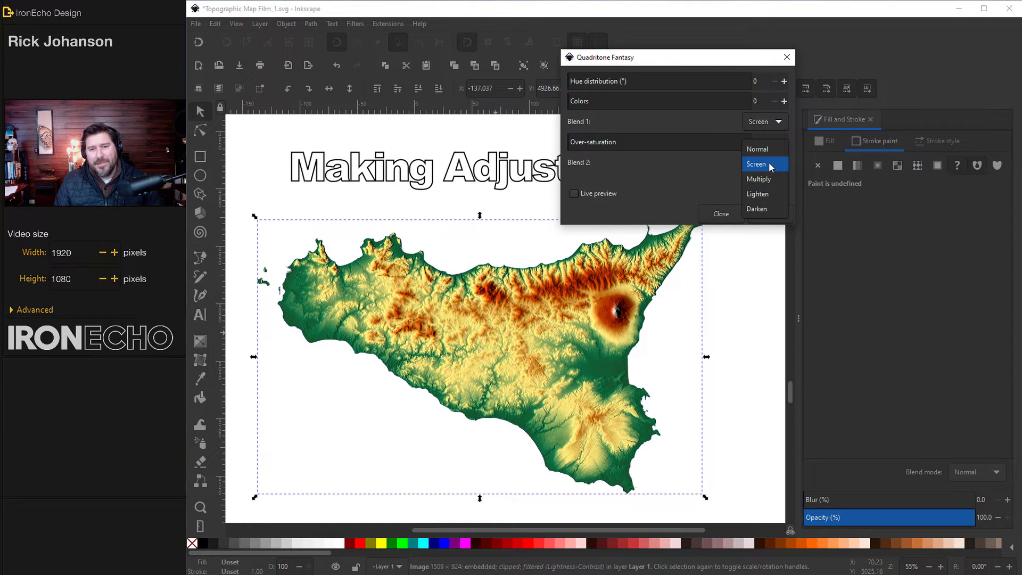
{"action": "left_click", "coordinate": [768, 164]}
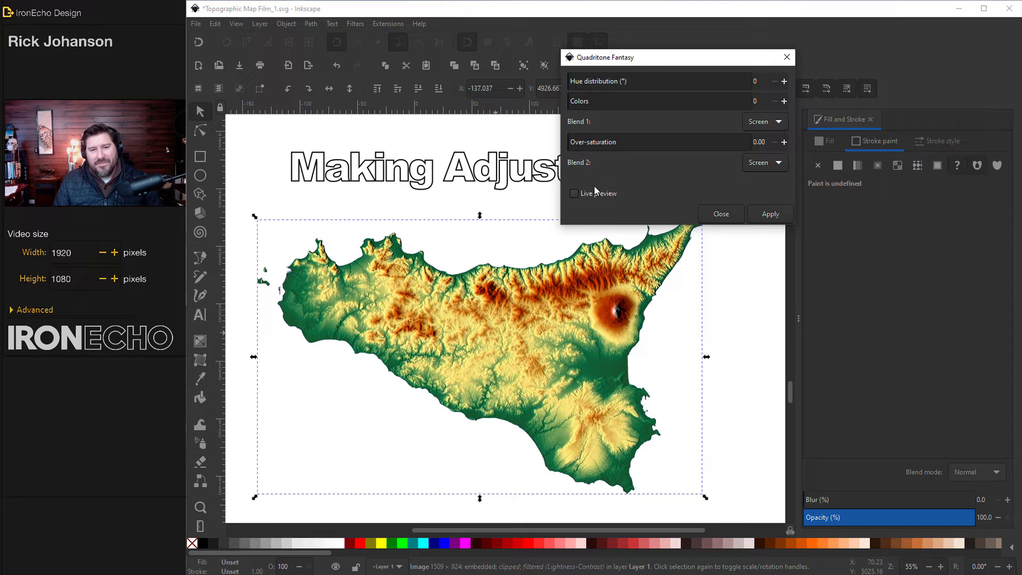
- Preview the quadritone recolour while trying hue distribution values, then reset hue to 0
{"action": "left_click", "coordinate": [574, 194]}
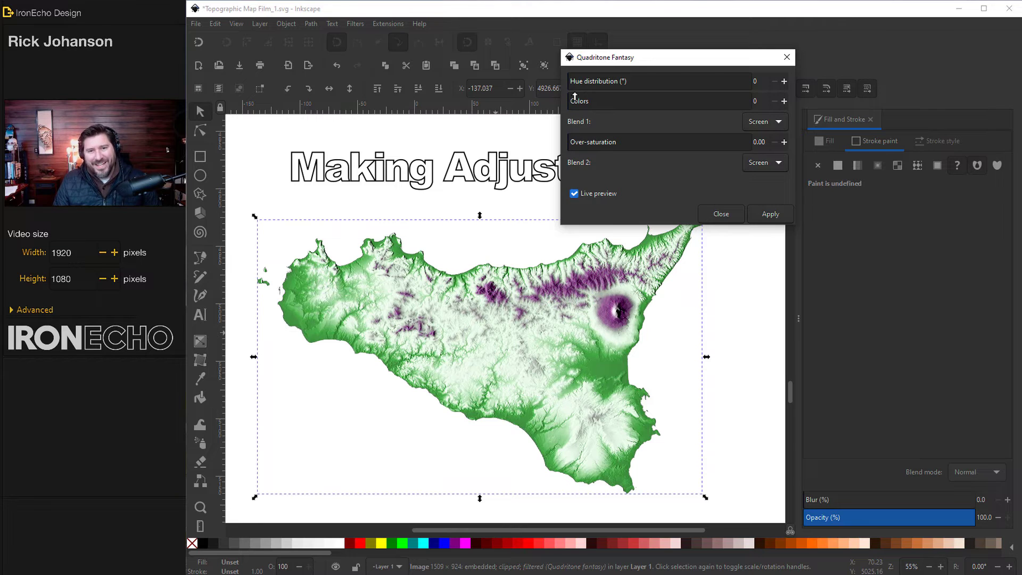
{"action": "left_click_drag", "start_coordinate": [572, 85], "coordinate": [592, 86]}
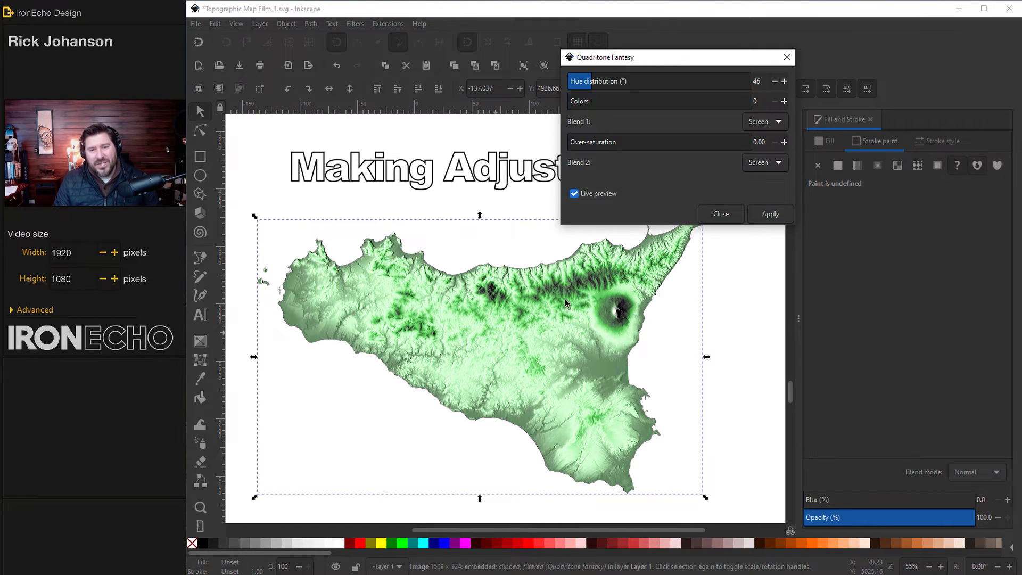
{"action": "left_click", "coordinate": [573, 193]}
{"action": "left_click", "coordinate": [574, 194]}
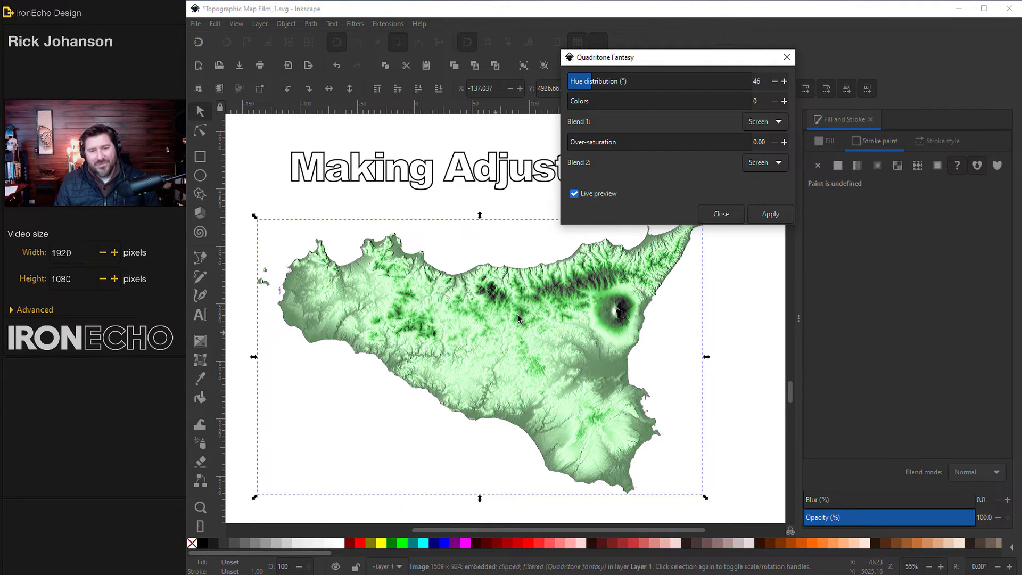
{"action": "left_click", "coordinate": [597, 82]}
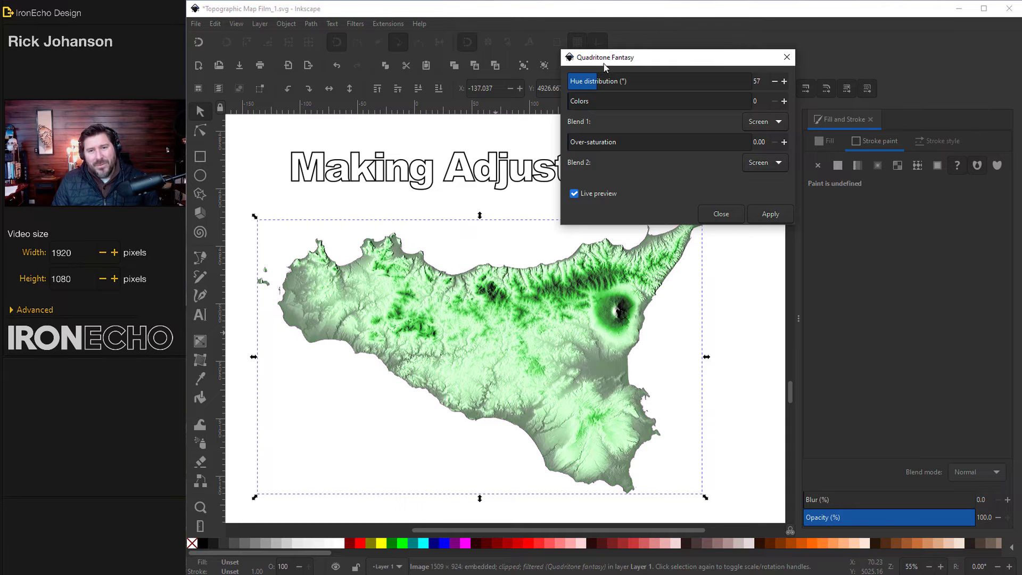
{"action": "left_click", "coordinate": [613, 85]}
{"action": "left_click", "coordinate": [641, 85]}
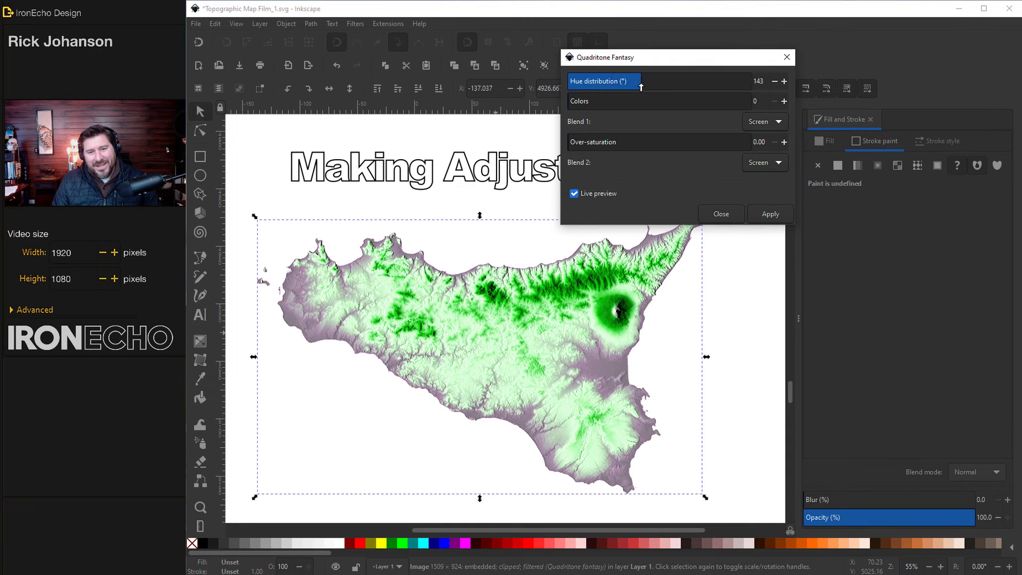
{"action": "left_click", "coordinate": [669, 87]}
{"action": "left_click", "coordinate": [713, 84]}
{"action": "left_click", "coordinate": [669, 87]}
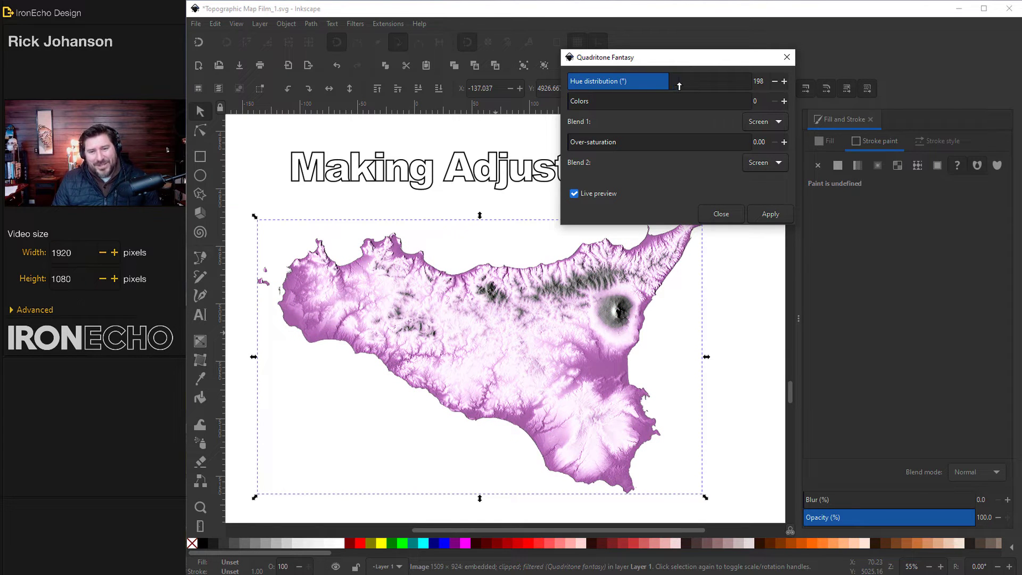
{"action": "left_click_drag", "start_coordinate": [748, 81], "coordinate": [595, 83]}
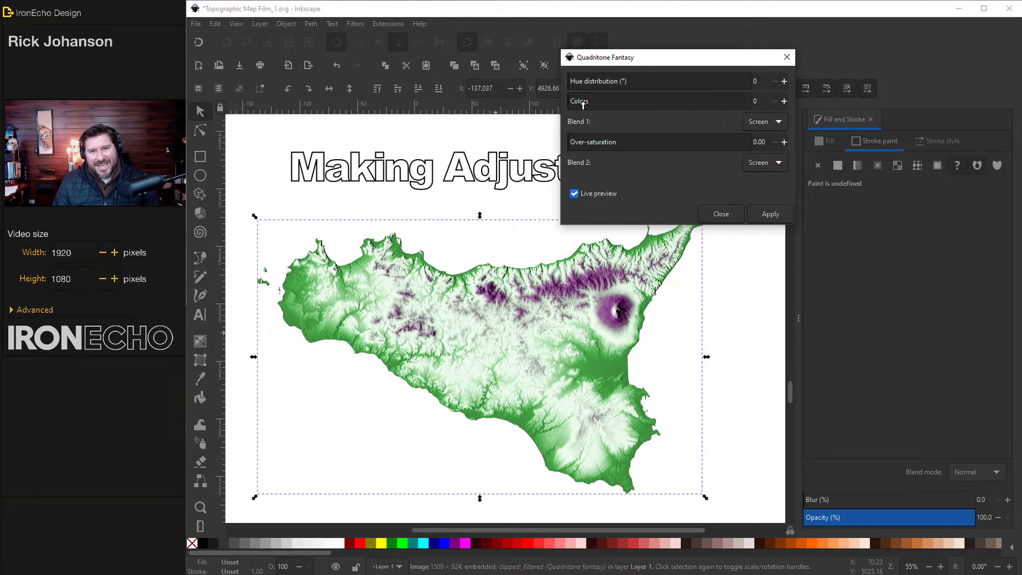
- Set Colors to 100 and over-saturation to about 0.20, then apply the recolour
{"action": "left_click_drag", "start_coordinate": [580, 105], "coordinate": [600, 105]}
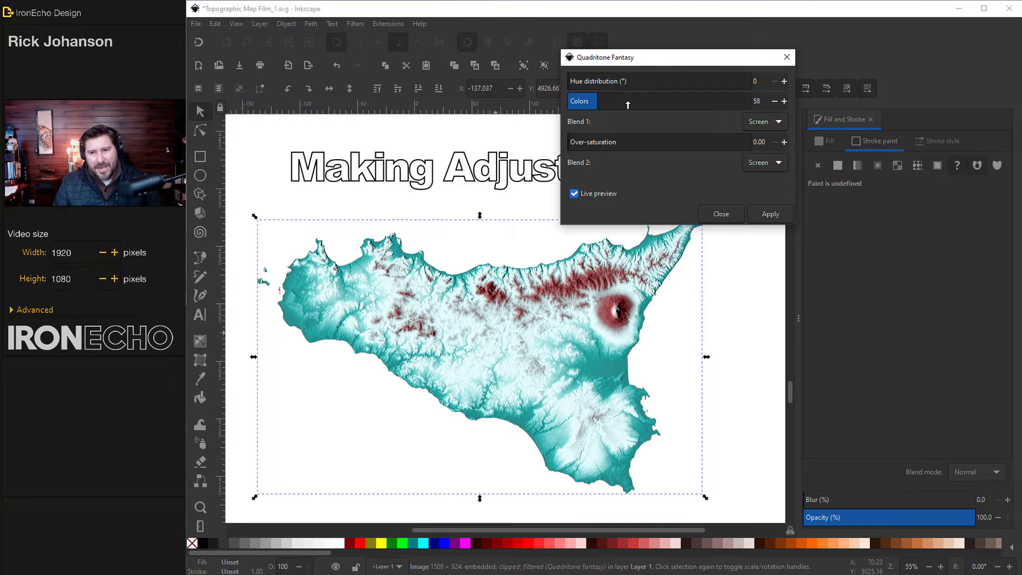
{"action": "type", "text": "100"}
{"action": "key", "text": "Return"}
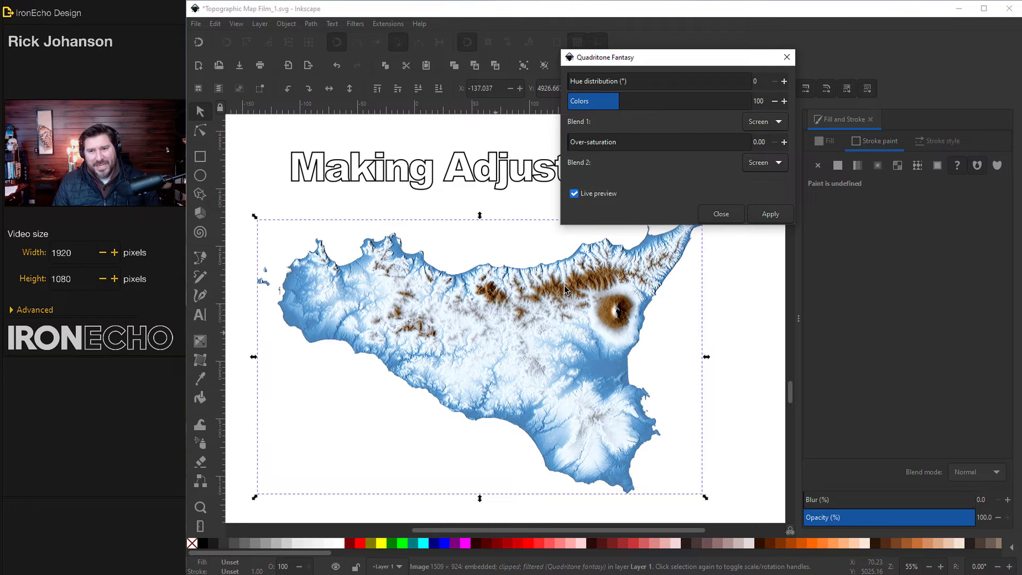
{"action": "left_click", "coordinate": [579, 144]}
{"action": "left_click_drag", "start_coordinate": [596, 144], "coordinate": [709, 145]}
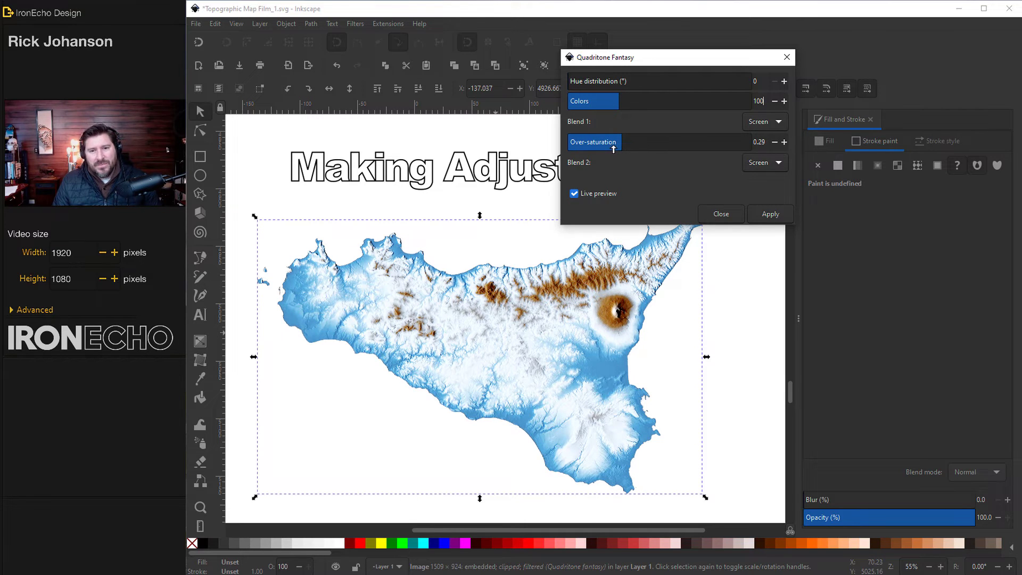
{"action": "left_click_drag", "start_coordinate": [613, 149], "coordinate": [606, 150]}
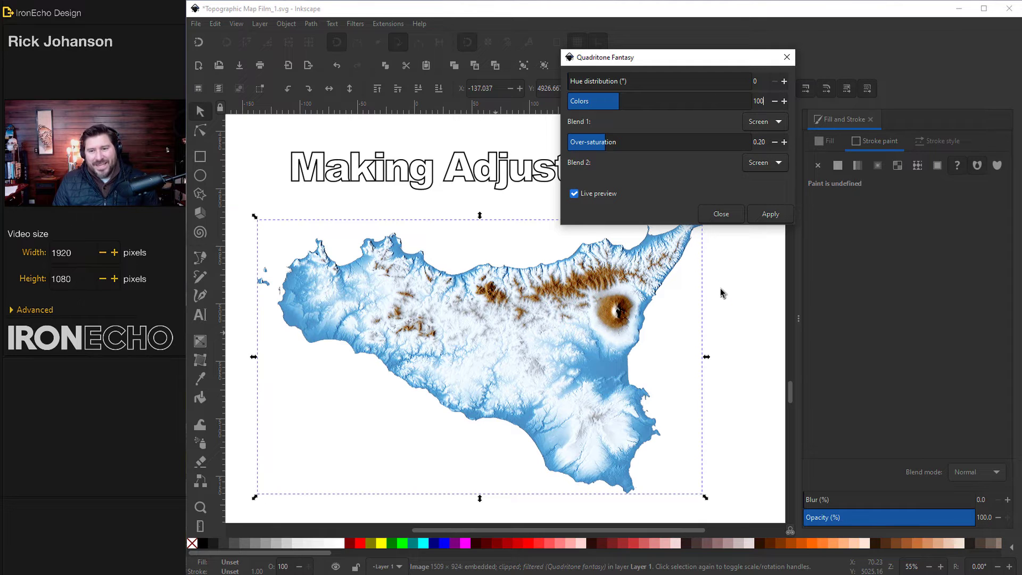
{"action": "left_click", "coordinate": [770, 214]}
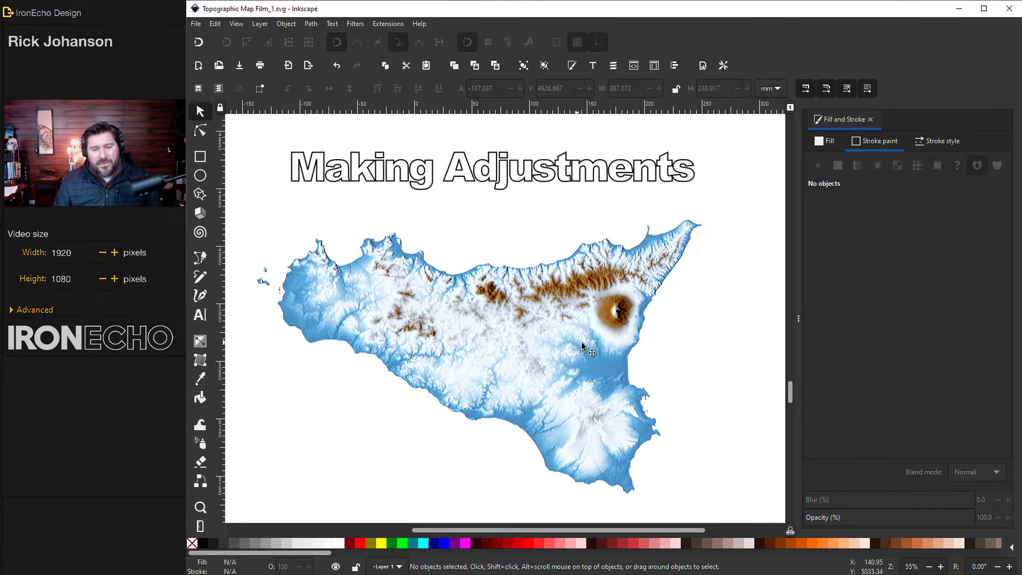
- Open the Simple blend filter with live preview and set the blend alpha to 77
{"action": "left_click", "coordinate": [355, 23]}
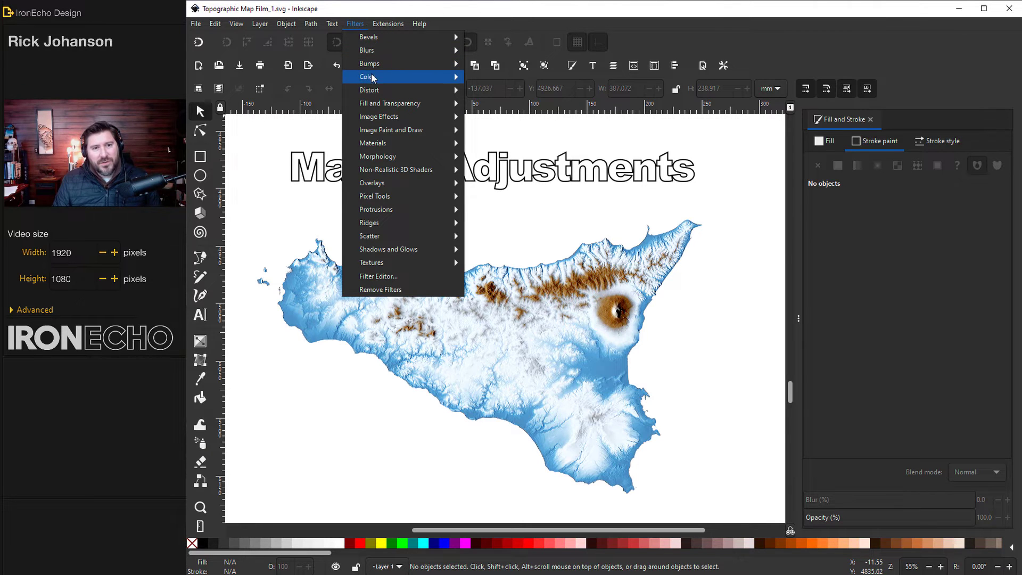
{"action": "mouse_move", "coordinate": [383, 77]}
{"action": "left_click", "coordinate": [515, 357]}
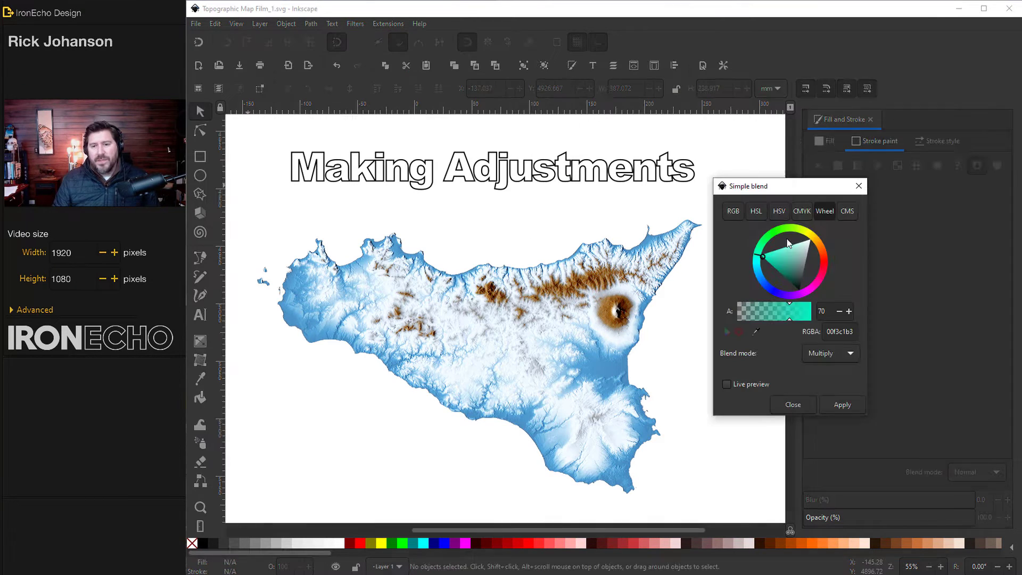
{"action": "left_click", "coordinate": [823, 365]}
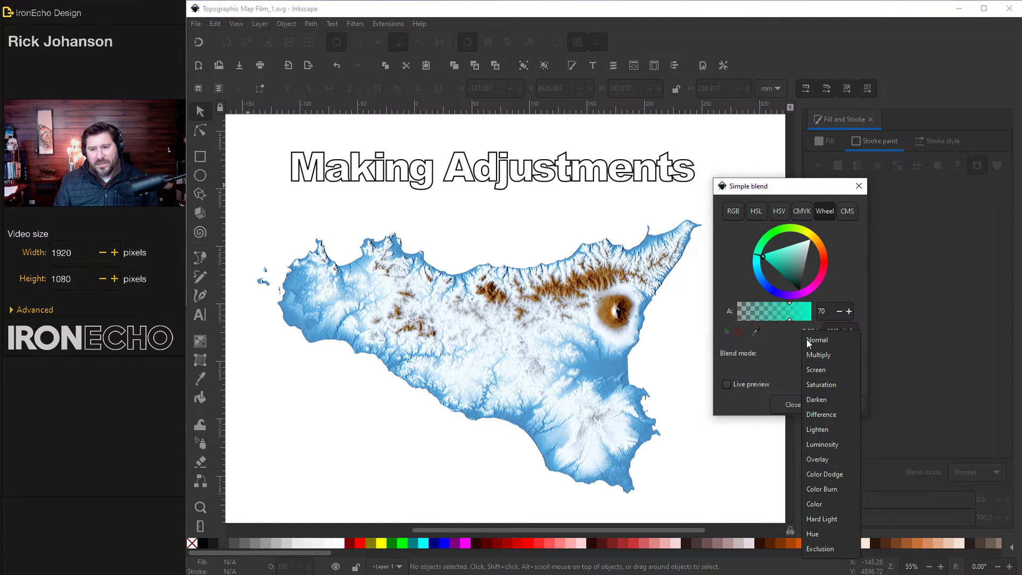
{"action": "left_click", "coordinate": [822, 341]}
{"action": "left_click", "coordinate": [727, 383]}
{"action": "left_click", "coordinate": [599, 348]}
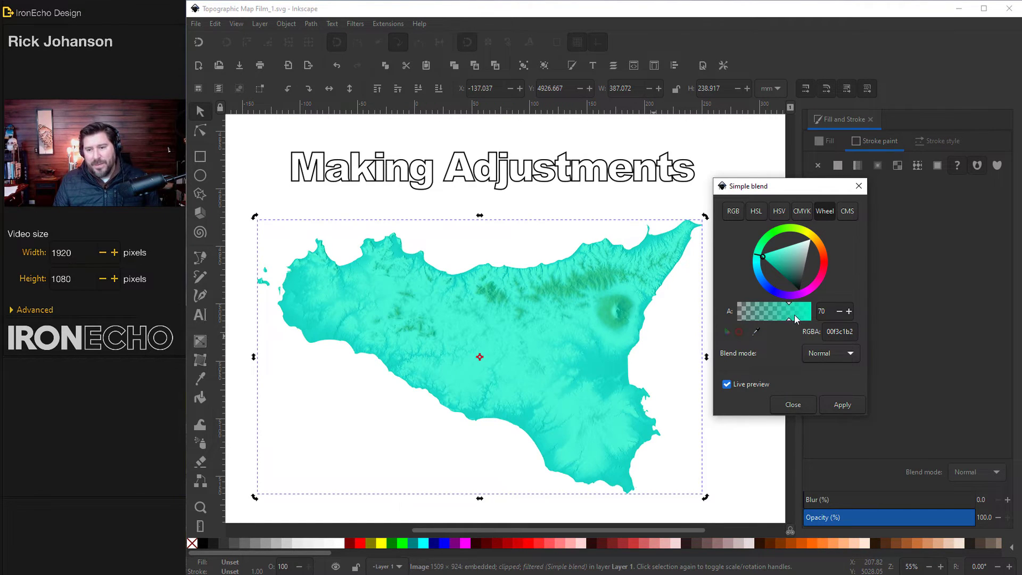
{"action": "left_click_drag", "start_coordinate": [799, 318], "coordinate": [822, 318]}
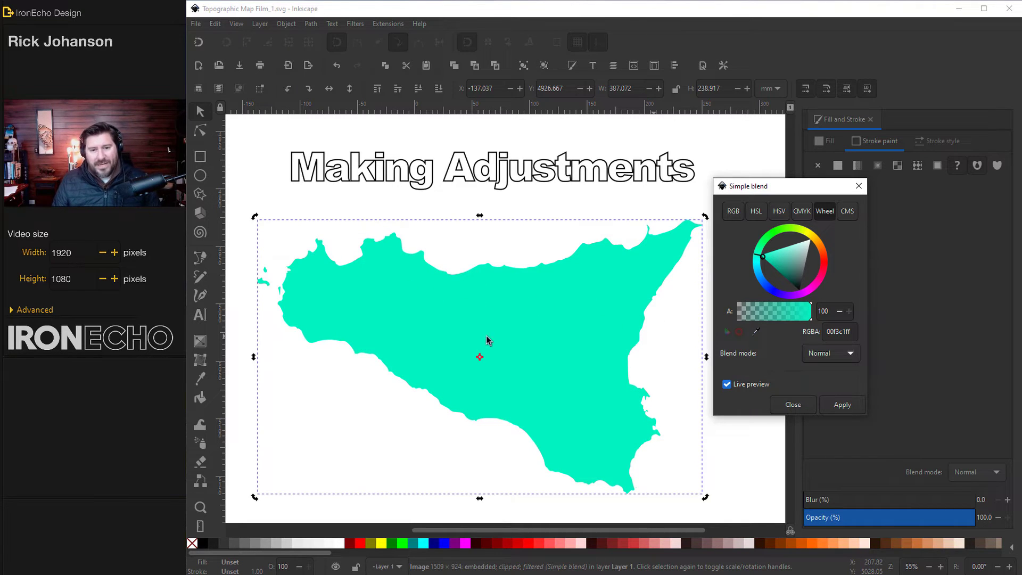
{"action": "left_click", "coordinate": [795, 317]}
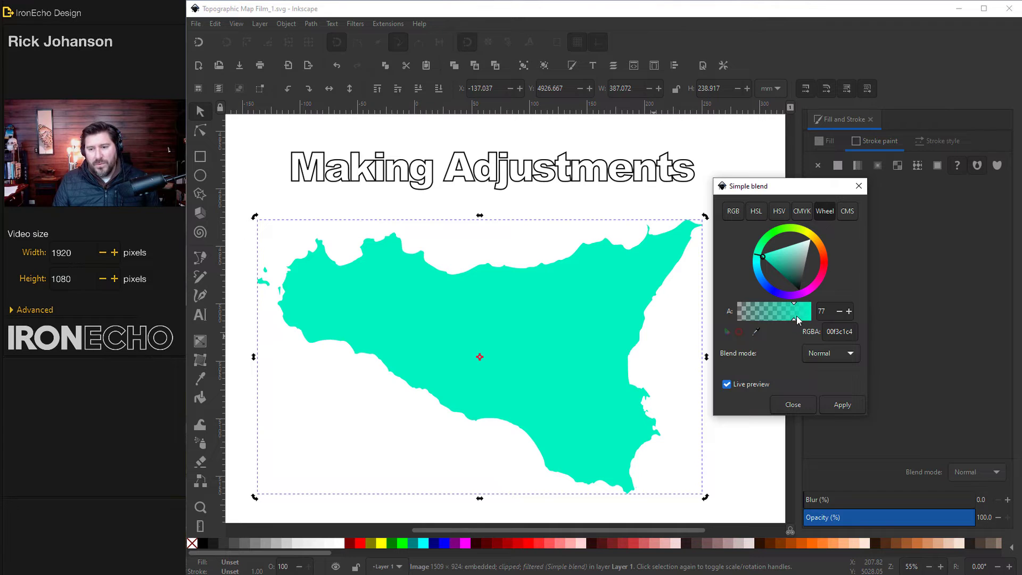
- Switch the blend to Overlay mode with a bright orange colour, comparing preview on and off
{"action": "left_click", "coordinate": [829, 355]}
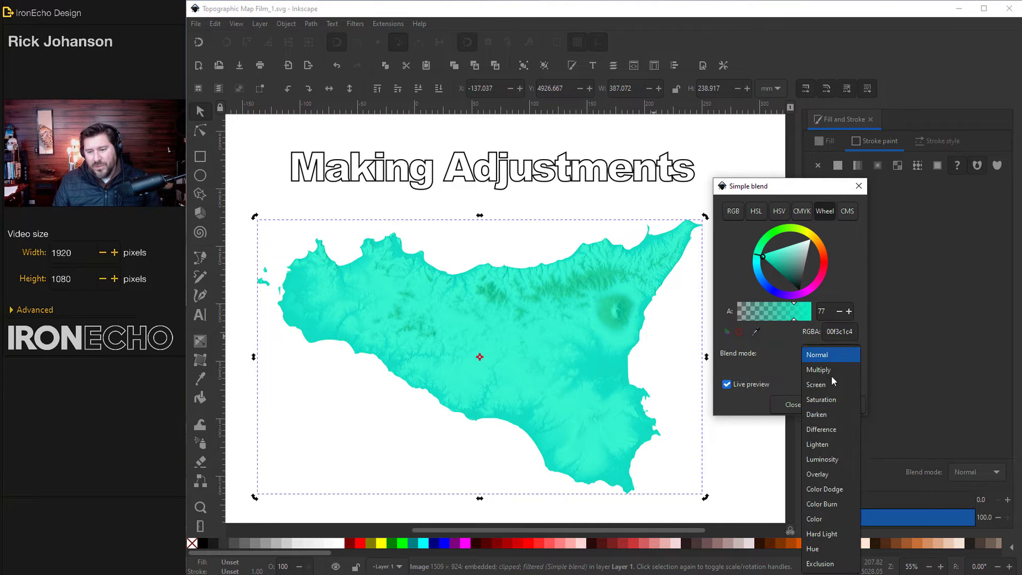
{"action": "left_click", "coordinate": [818, 519]}
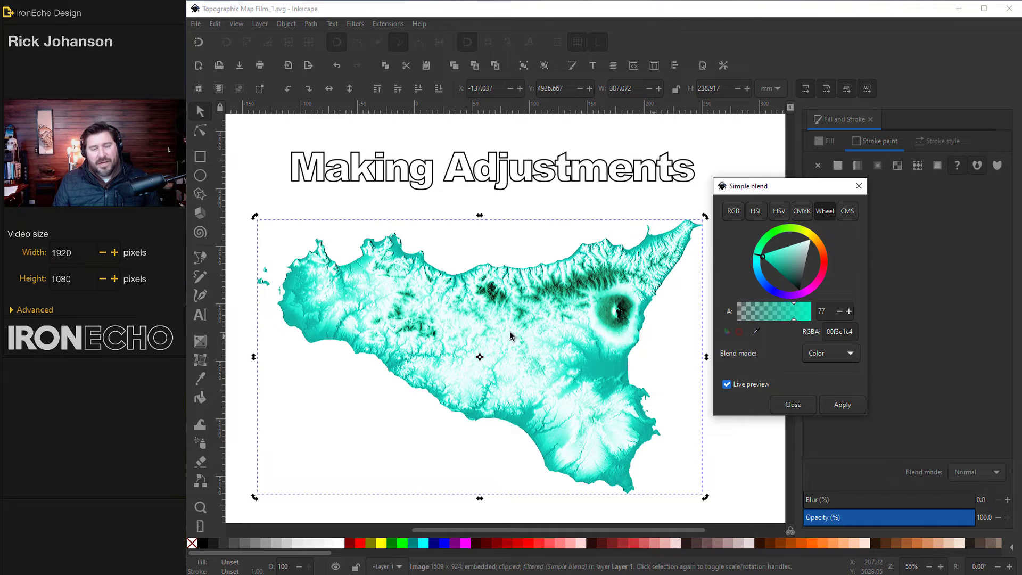
{"action": "left_click", "coordinate": [826, 355]}
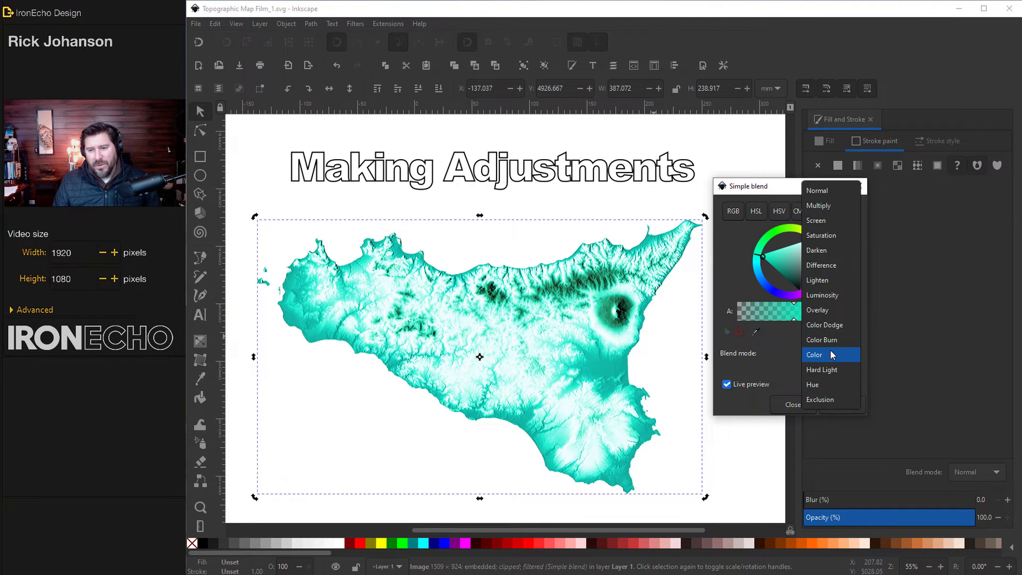
{"action": "left_click", "coordinate": [826, 312]}
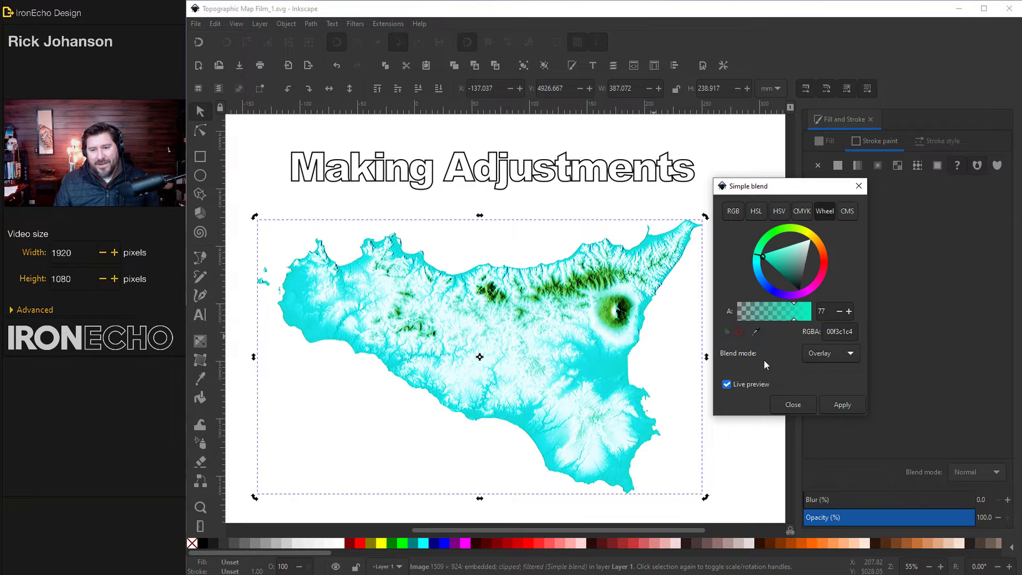
{"action": "mouse_move", "coordinate": [759, 277]}
{"action": "left_mouse_down"}
{"action": "mouse_move", "coordinate": [775, 234]}
{"action": "mouse_move", "coordinate": [811, 241]}
{"action": "left_mouse_up"}
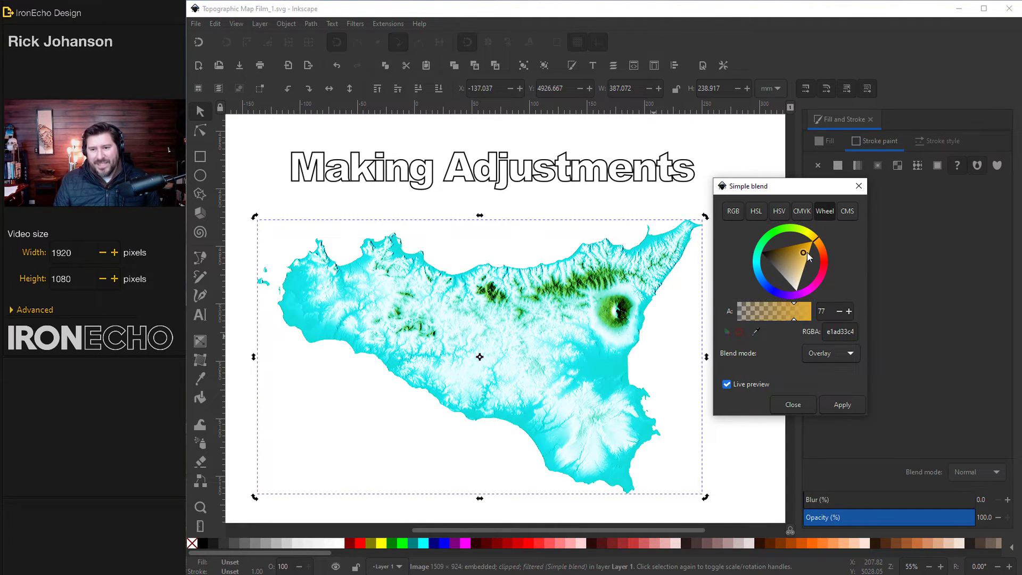
{"action": "left_click_drag", "start_coordinate": [807, 257], "coordinate": [810, 250]}
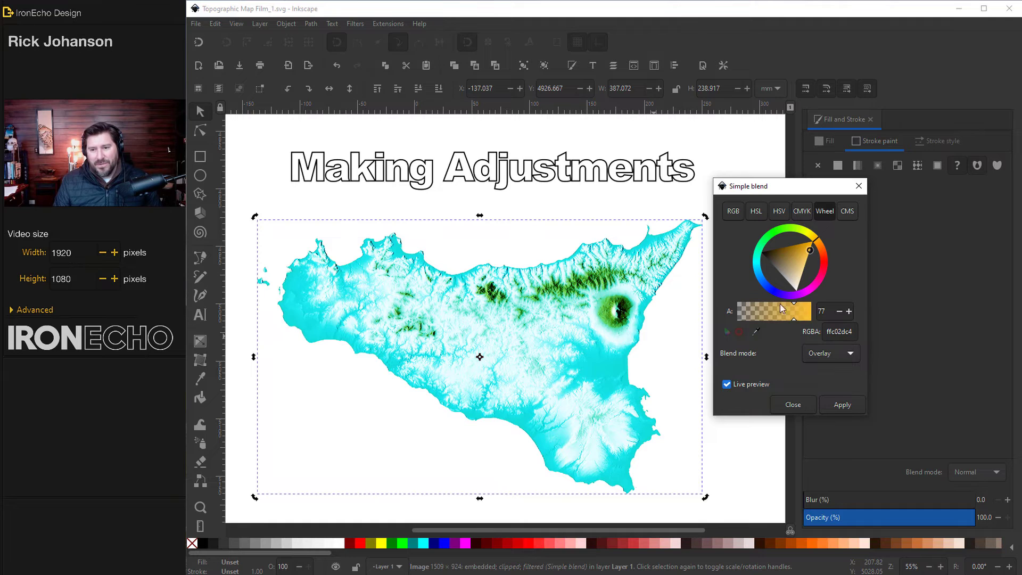
{"action": "left_click", "coordinate": [726, 384]}
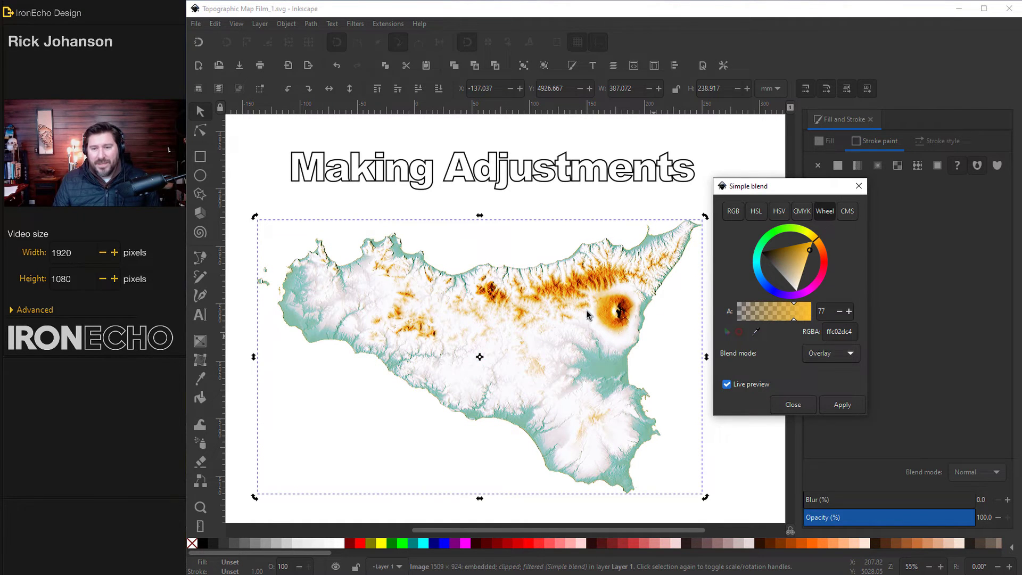
{"action": "left_click", "coordinate": [727, 385]}
{"action": "left_click", "coordinate": [726, 385]}
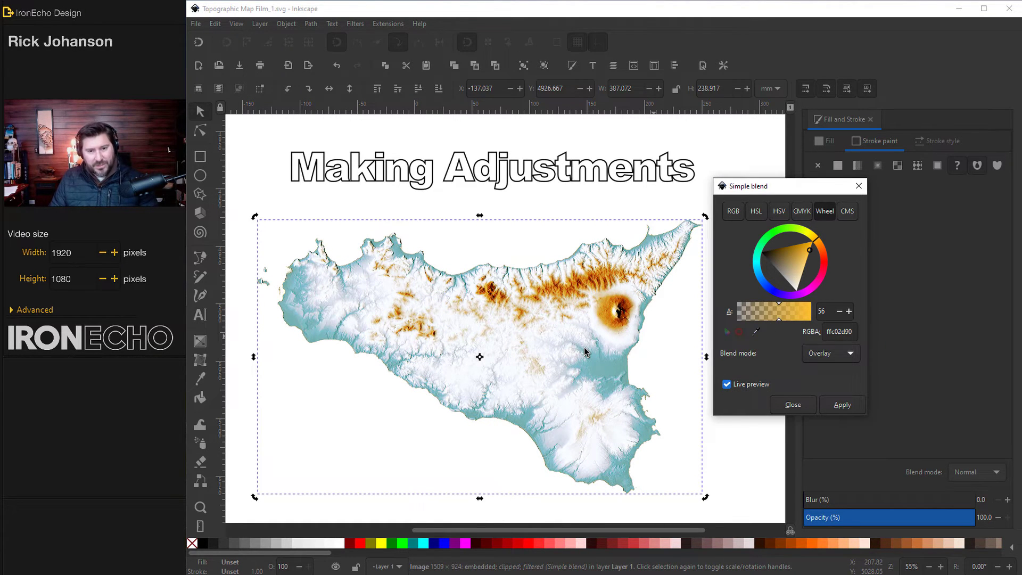
- Screenshot the blended map preview and close the blend settings without applying
{"action": "key", "text": "Print"}
{"action": "left_click_drag", "start_coordinate": [232, 102], "coordinate": [905, 485]}
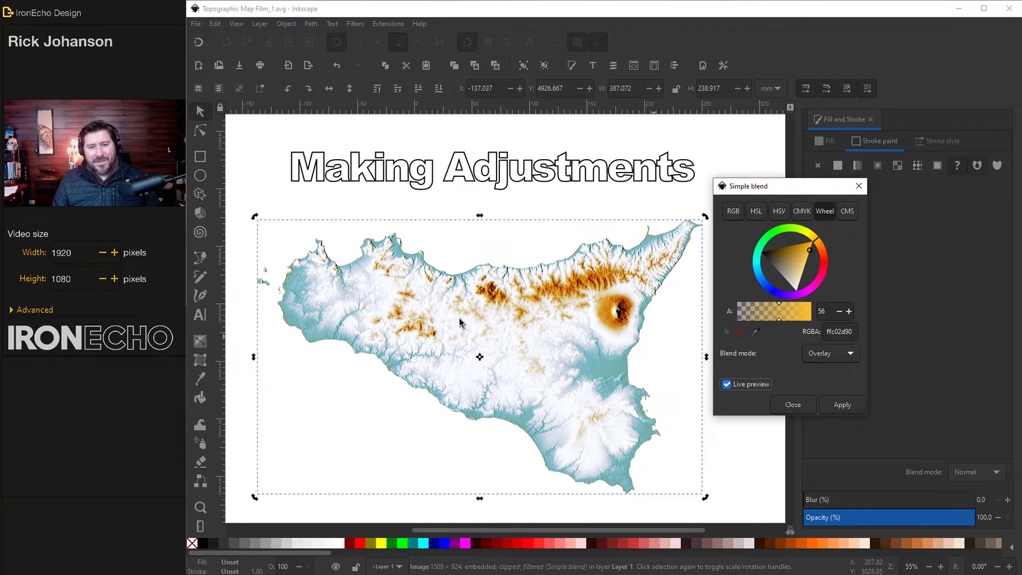
{"action": "left_click", "coordinate": [793, 405]}
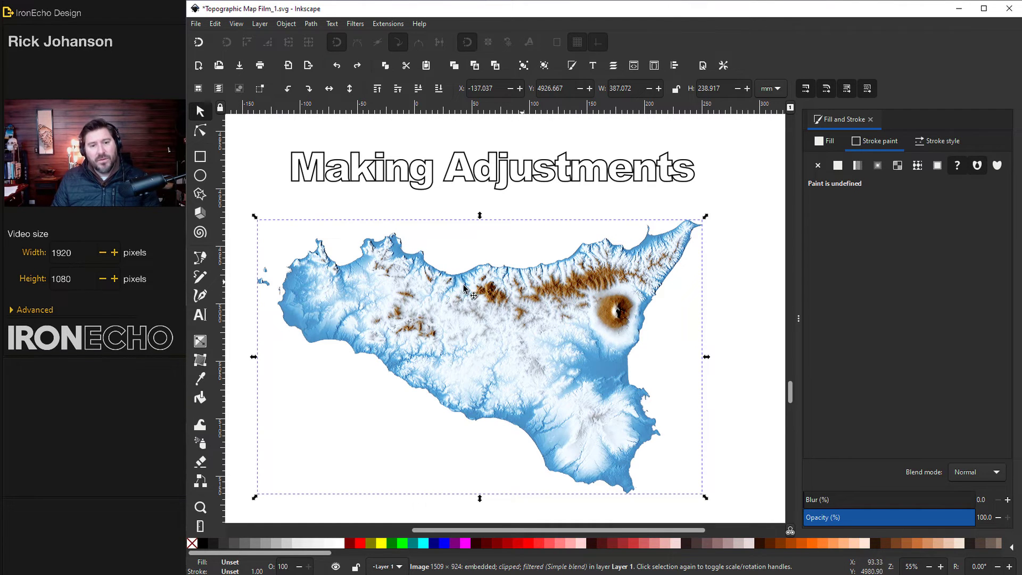
- Trace a closed Bezier shape along Sicily's northern mountain ridge
{"action": "left_click", "coordinate": [199, 258]}
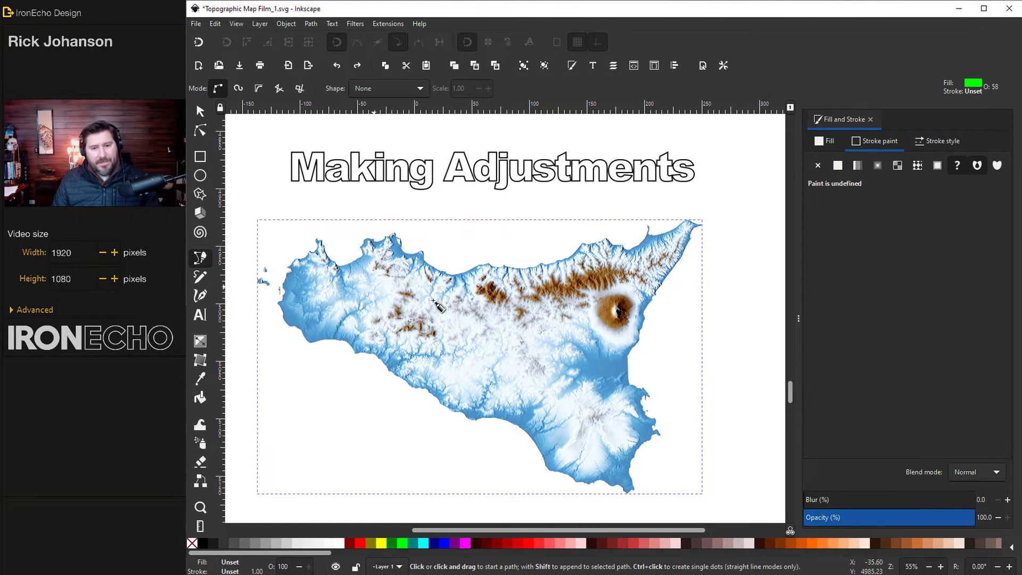
{"action": "left_click", "coordinate": [468, 291]}
{"action": "left_click", "coordinate": [504, 286]}
{"action": "left_click", "coordinate": [526, 286]}
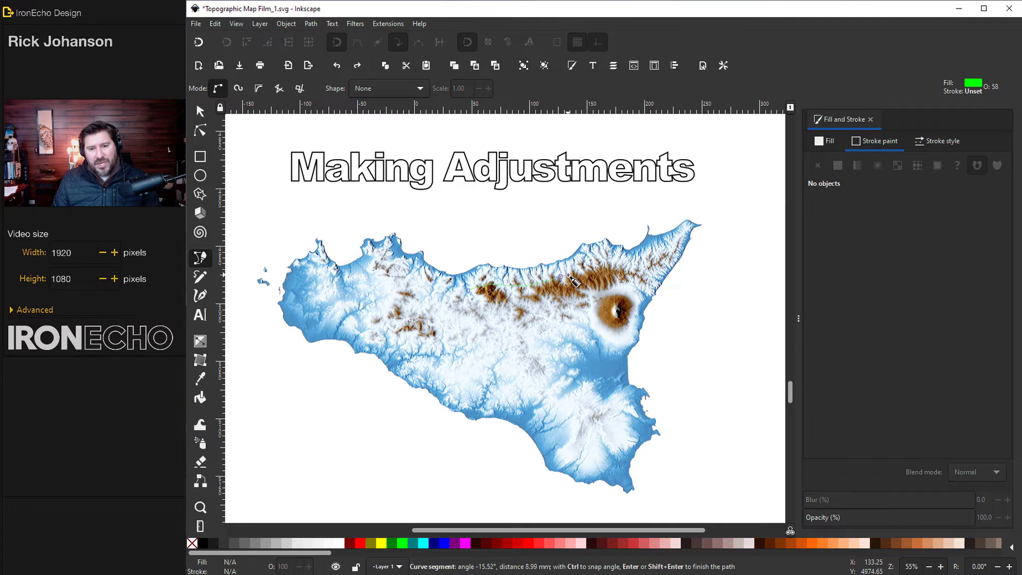
{"action": "left_click", "coordinate": [564, 282]}
{"action": "left_click", "coordinate": [597, 279]}
{"action": "left_click", "coordinate": [628, 278]}
{"action": "left_click", "coordinate": [607, 295]}
{"action": "left_click", "coordinate": [543, 303]}
{"action": "left_click", "coordinate": [495, 305]}
{"action": "left_click", "coordinate": [469, 291]}
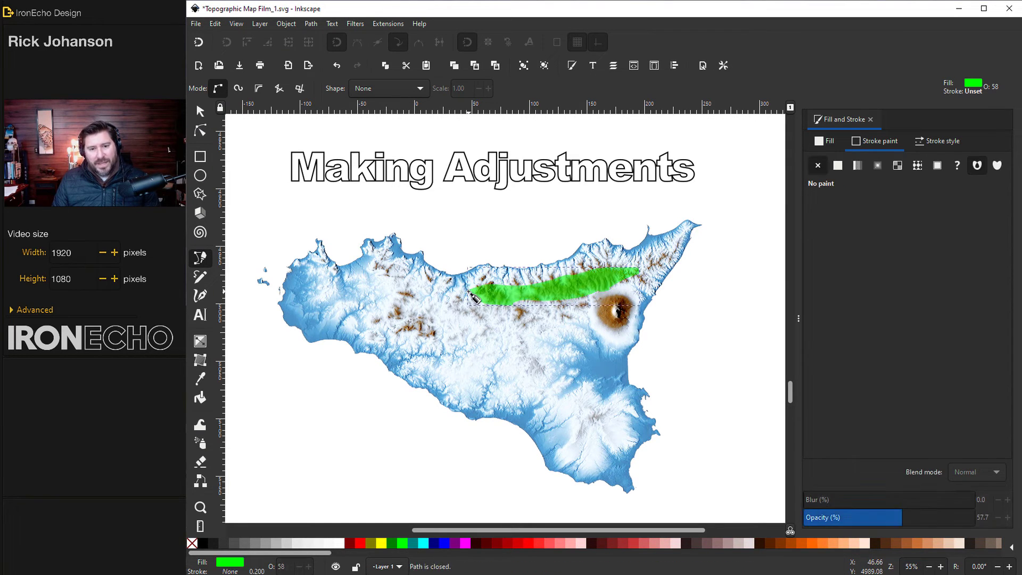
- Fill the ridge shape yellow at 58% opacity with Overlay blend mode
{"action": "left_click", "coordinate": [824, 141]}
{"action": "left_click", "coordinate": [963, 252]}
{"action": "mouse_move", "coordinate": [963, 249]}
{"action": "left_mouse_down"}
{"action": "mouse_move", "coordinate": [947, 262]}
{"action": "mouse_move", "coordinate": [956, 254]}
{"action": "left_mouse_up"}
{"action": "left_click", "coordinate": [965, 252]}
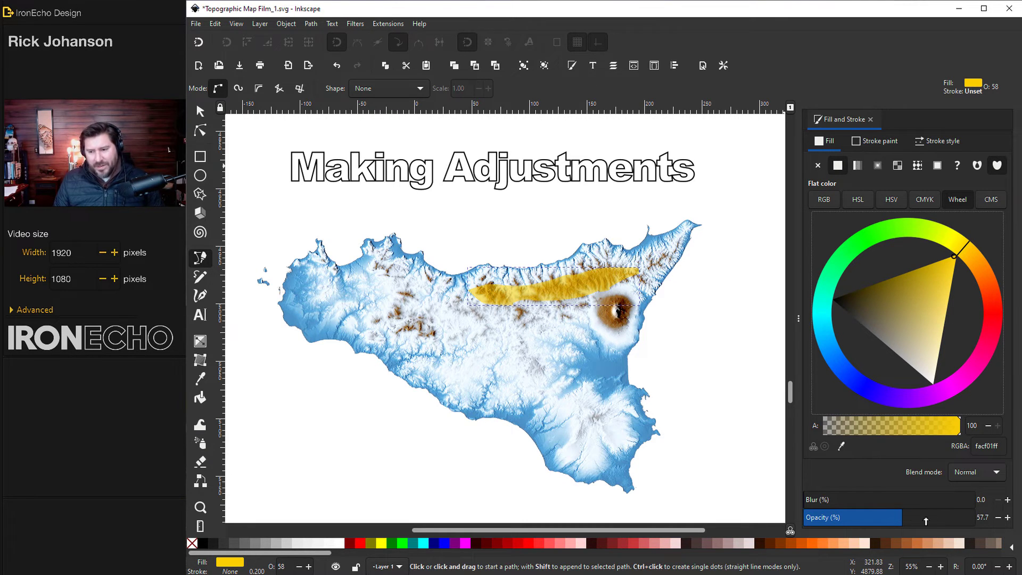
{"action": "left_click_drag", "start_coordinate": [899, 521], "coordinate": [909, 521]}
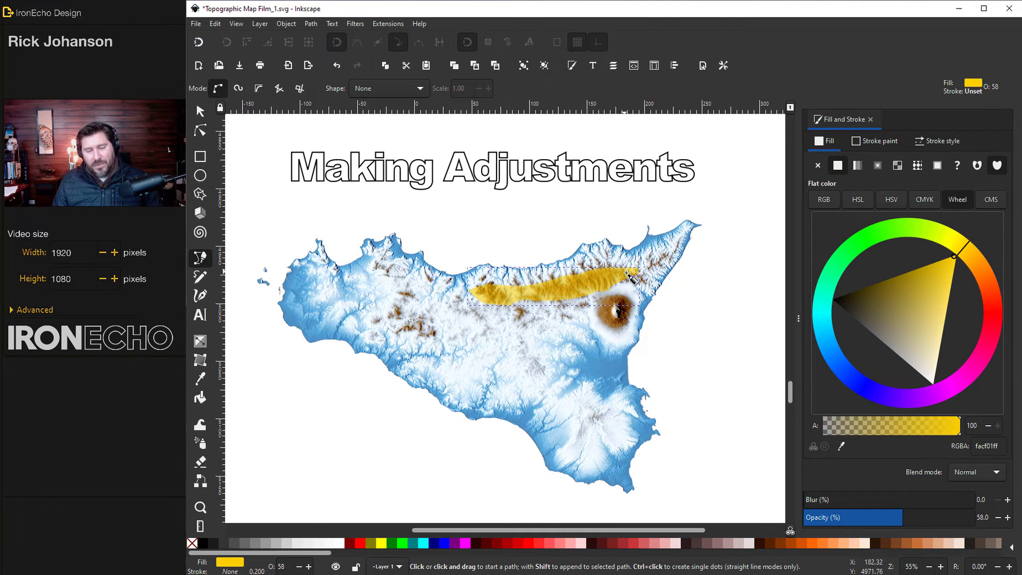
{"action": "left_click", "coordinate": [975, 475]}
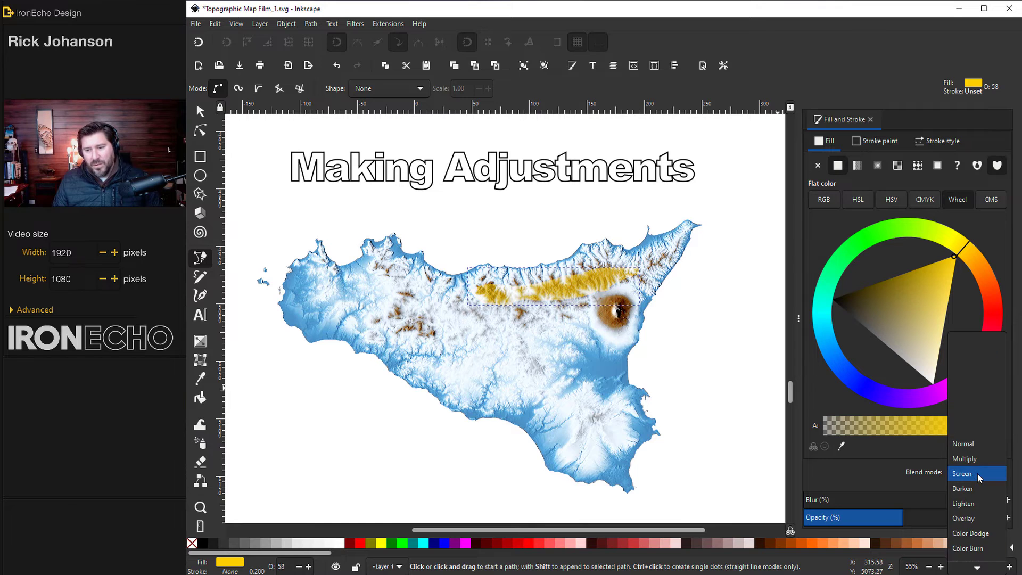
{"action": "left_click", "coordinate": [974, 502]}
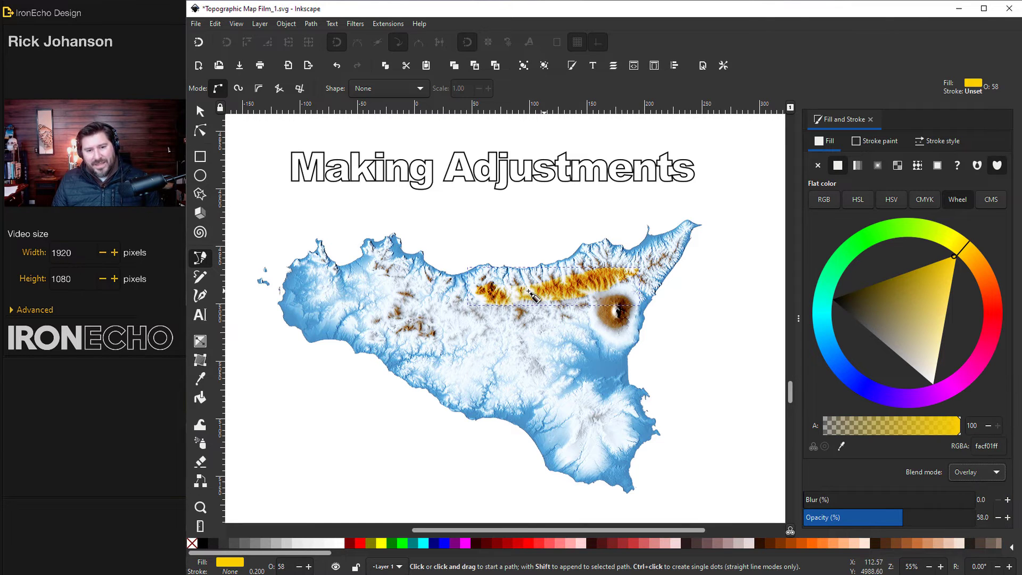
- Blur the yellow shape to 32.4 and reposition it along the ridge
{"action": "key", "text": "s"}
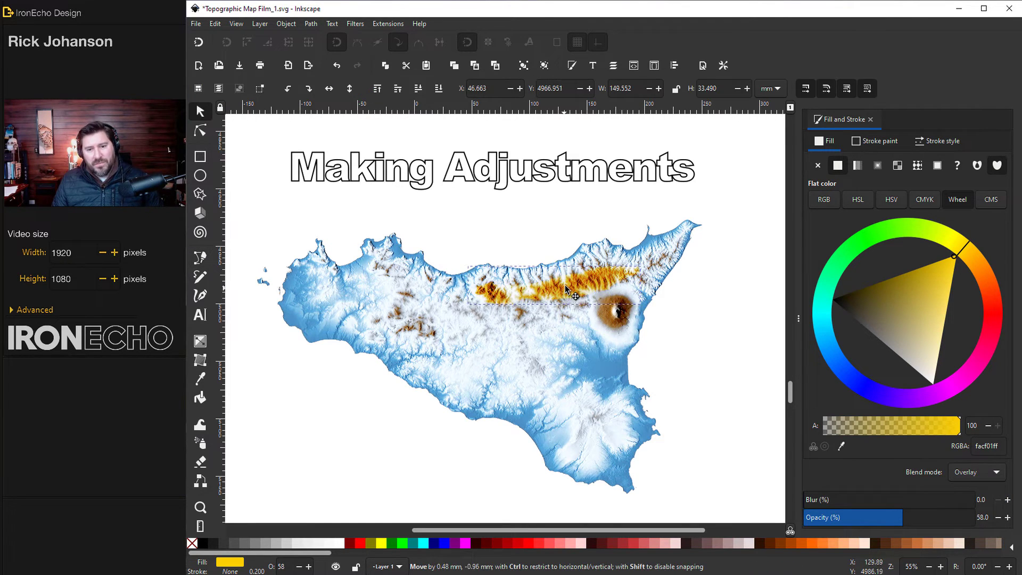
{"action": "mouse_move", "coordinate": [562, 290]}
{"action": "left_mouse_down"}
{"action": "mouse_move", "coordinate": [527, 295]}
{"action": "mouse_move", "coordinate": [572, 288]}
{"action": "left_mouse_up"}
{"action": "left_click_drag", "start_coordinate": [818, 502], "coordinate": [860, 502]}
{"action": "left_click_drag", "start_coordinate": [593, 281], "coordinate": [599, 281]}
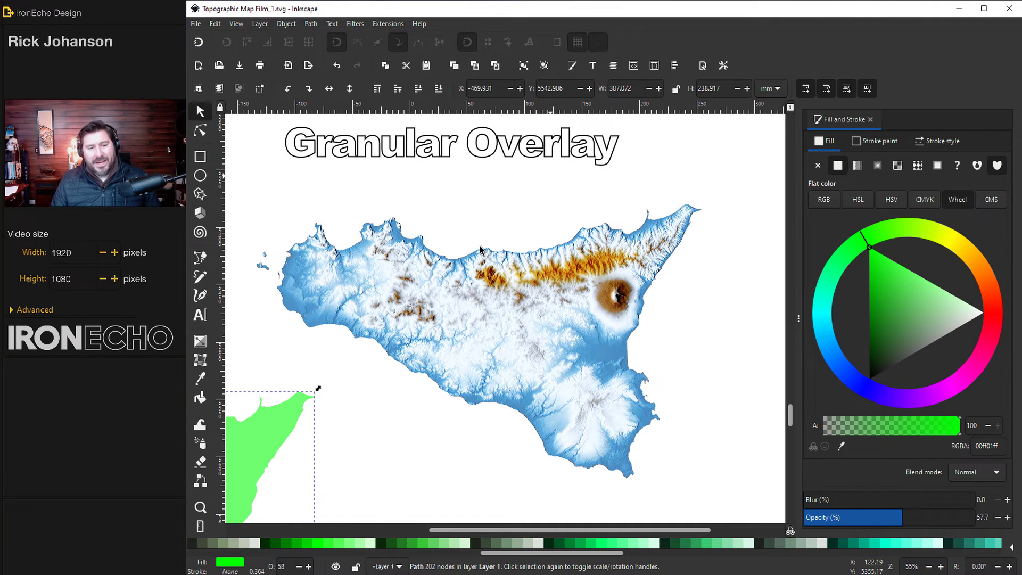
- Move the green Sicily shape onto the map, set opacity 100, and fill it with Sand (bitmap)
{"action": "left_click_drag", "start_coordinate": [280, 423], "coordinate": [394, 399]}
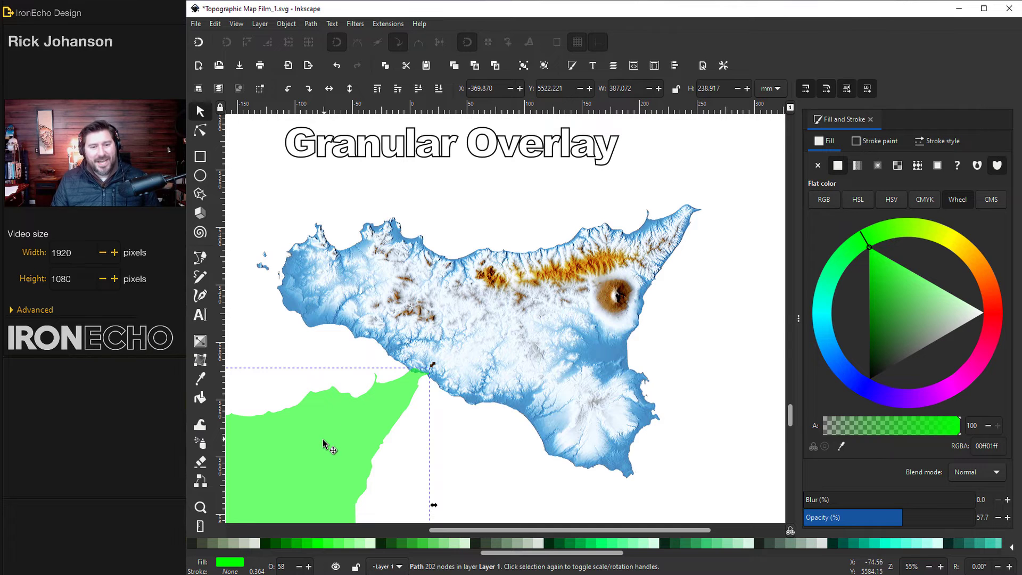
{"action": "left_click_drag", "start_coordinate": [331, 445], "coordinate": [593, 281]}
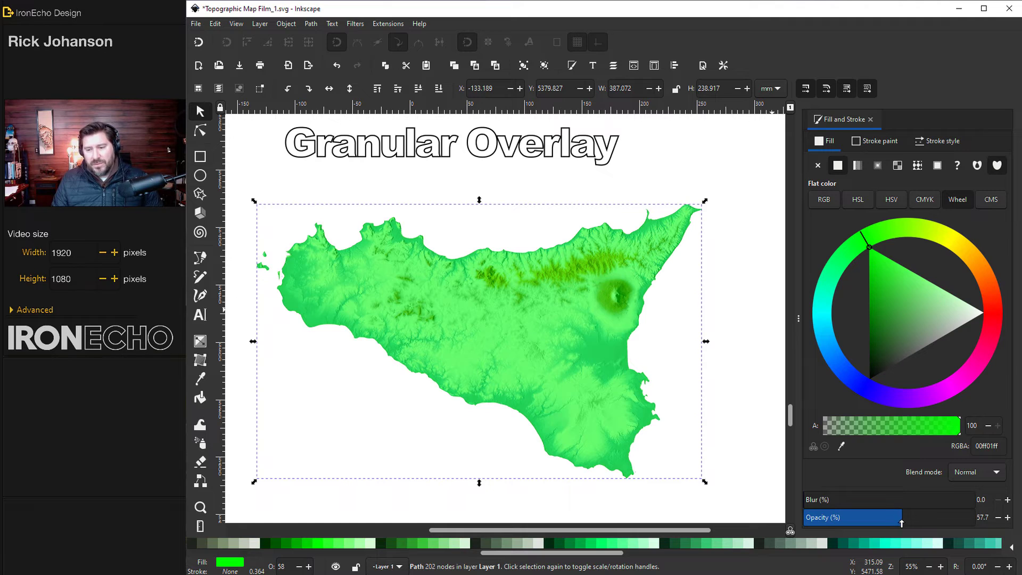
{"action": "left_click_drag", "start_coordinate": [901, 523], "coordinate": [997, 523]}
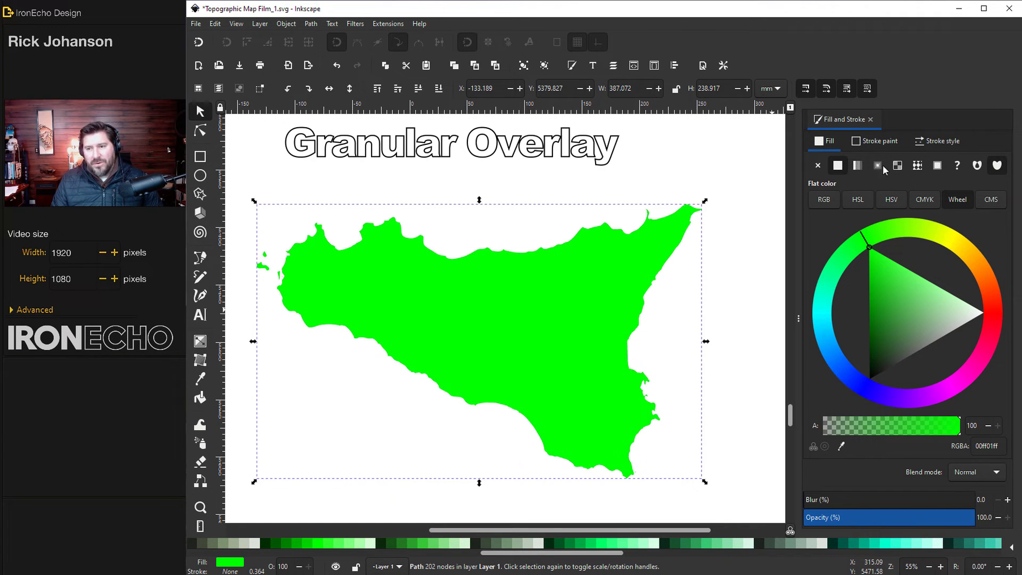
{"action": "left_click", "coordinate": [916, 167]}
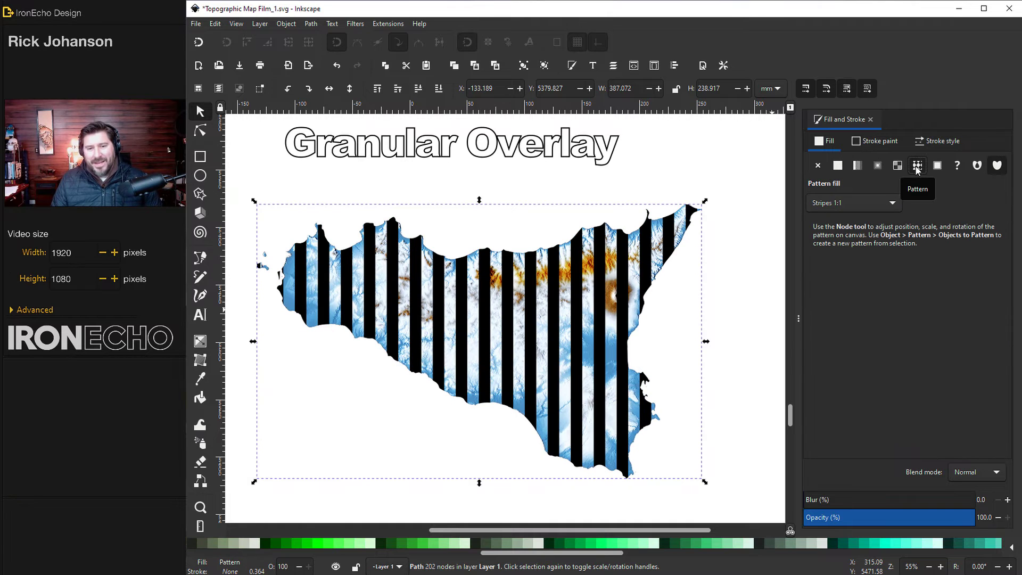
{"action": "left_click", "coordinate": [868, 203]}
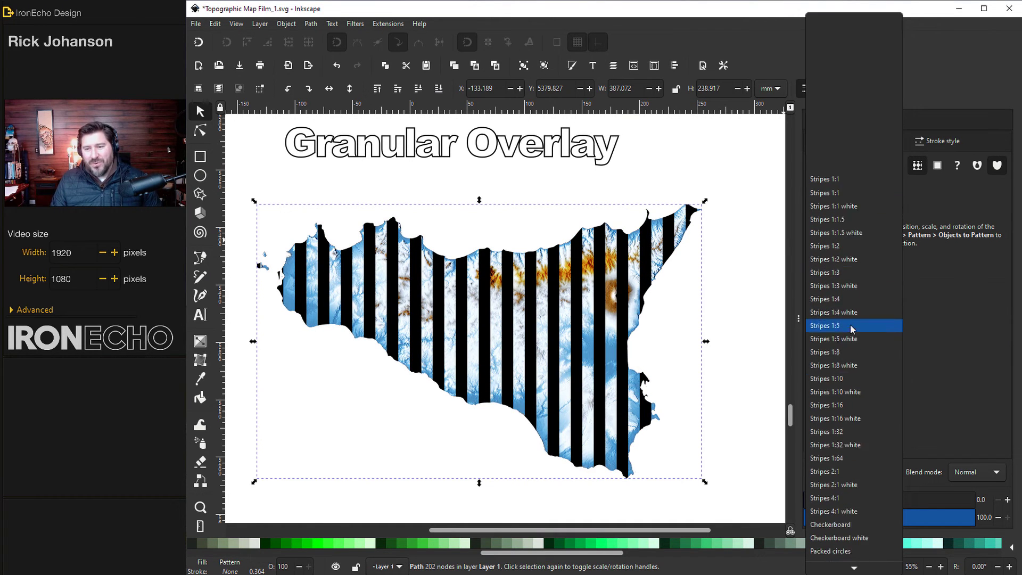
{"action": "scroll", "coordinate": [851, 434], "scroll_direction": "down", "scroll_amount": 3}
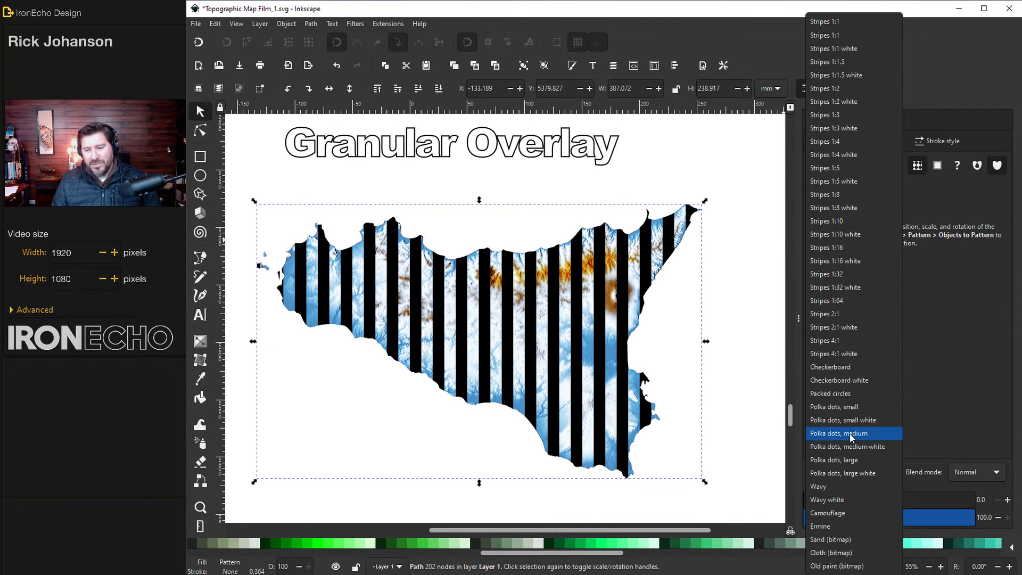
{"action": "left_click", "coordinate": [852, 539]}
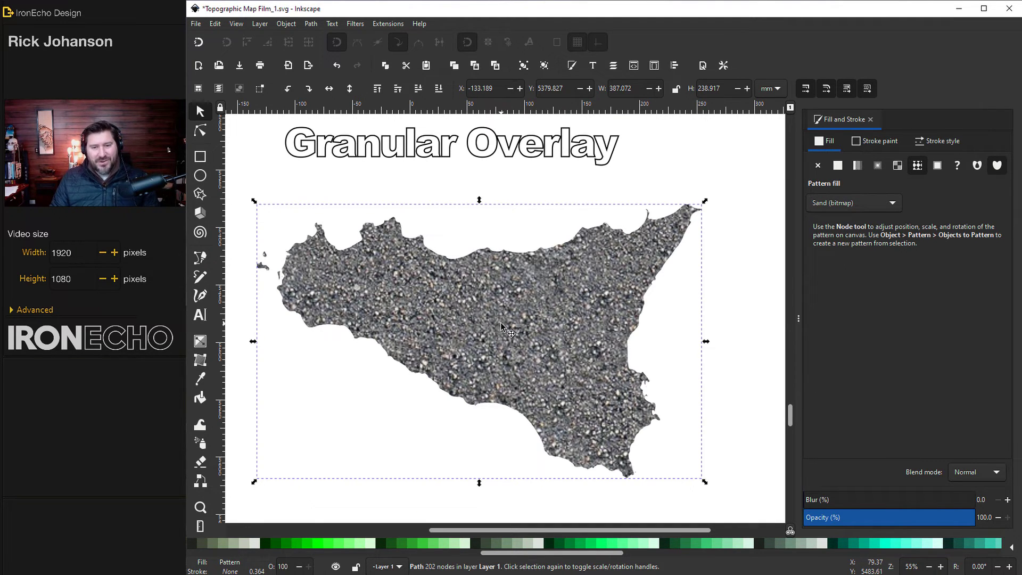
- Drag the Sand pattern onto Sicily with the Node tool and scale it down for finer grain
{"action": "scroll", "coordinate": [503, 326], "scroll_direction": "down", "scroll_amount": 9}
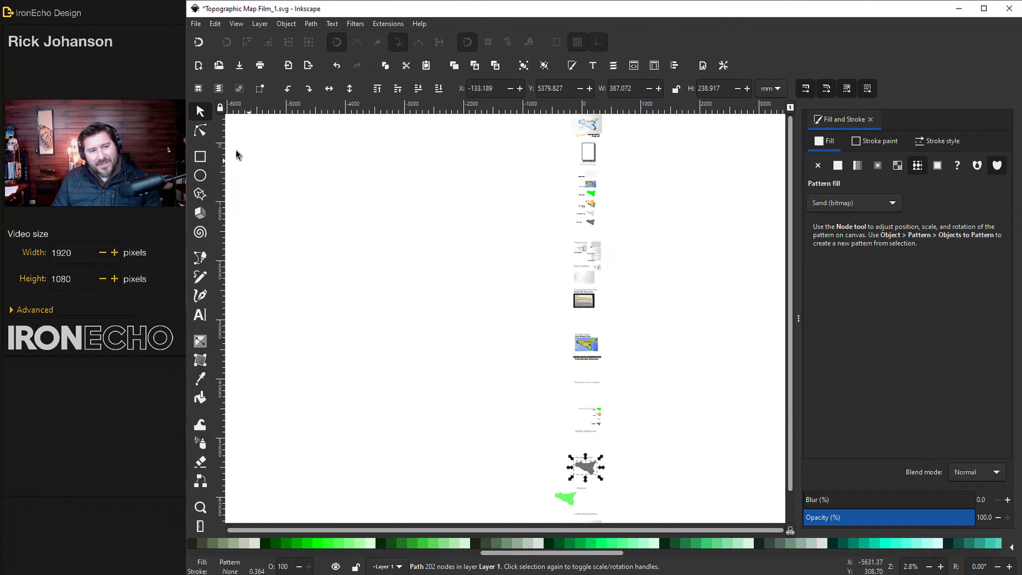
{"action": "left_click", "coordinate": [202, 131]}
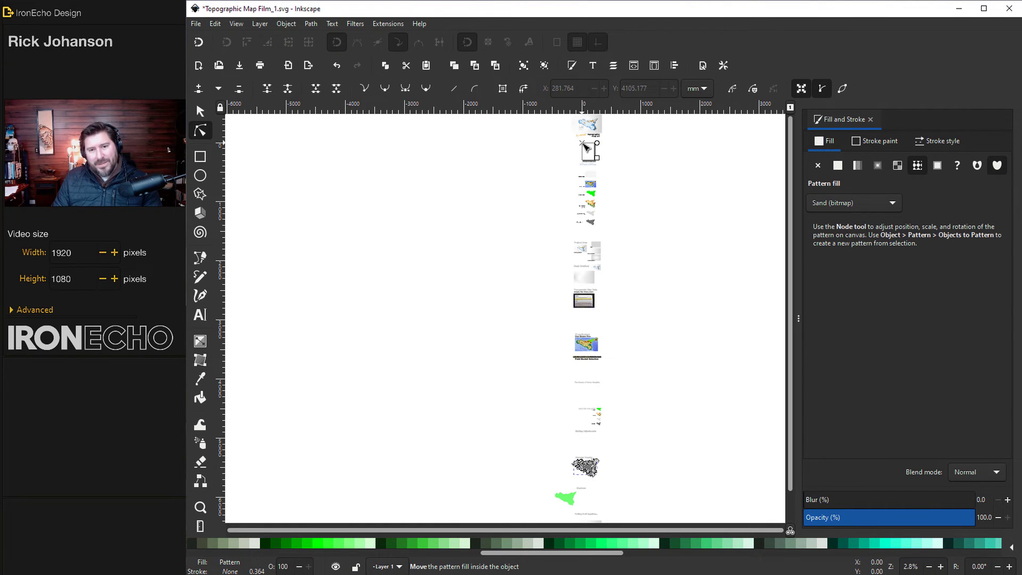
{"action": "left_click_drag", "start_coordinate": [582, 148], "coordinate": [607, 467]}
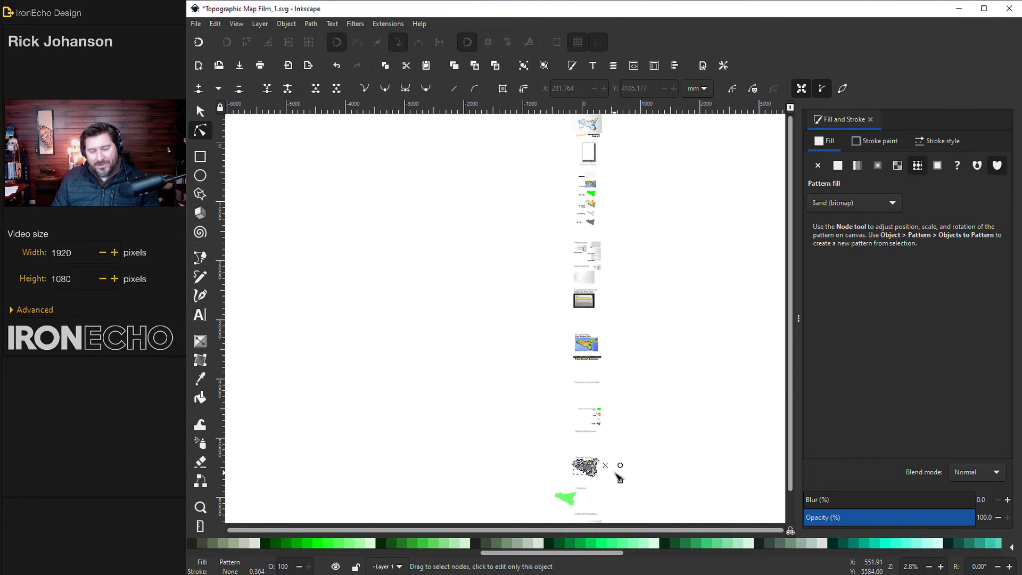
{"action": "scroll", "coordinate": [617, 478], "scroll_direction": "up", "scroll_amount": 6}
{"action": "mouse_move", "coordinate": [570, 341]}
{"action": "left_mouse_down"}
{"action": "mouse_move", "coordinate": [539, 343]}
{"action": "mouse_move", "coordinate": [539, 329]}
{"action": "mouse_move", "coordinate": [557, 334]}
{"action": "mouse_move", "coordinate": [542, 346]}
{"action": "mouse_move", "coordinate": [553, 330]}
{"action": "left_mouse_up"}
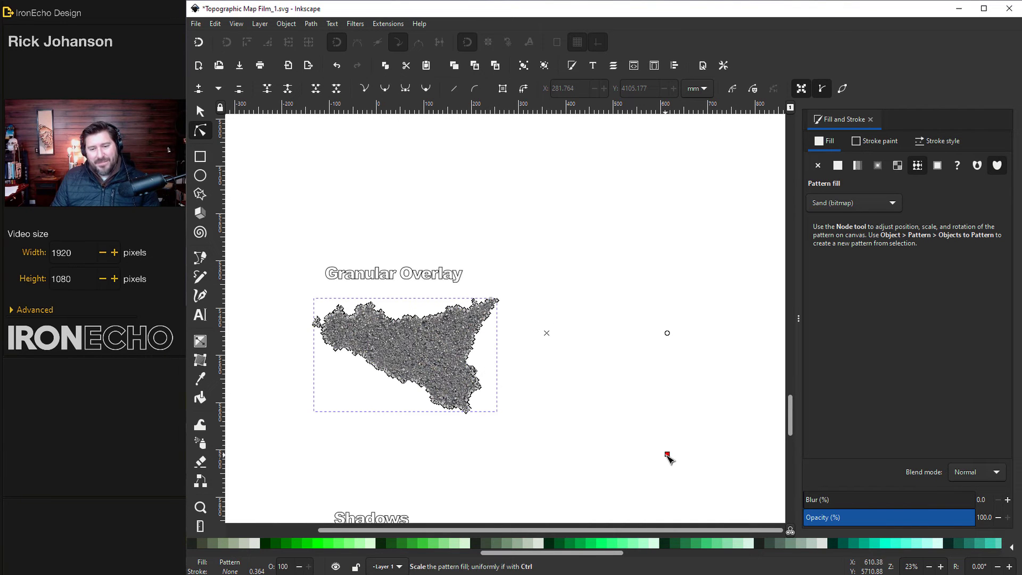
{"action": "left_click_drag", "start_coordinate": [657, 447], "coordinate": [600, 403]}
- Set the sand overlay to about 36% opacity with Overlay blending and realign it over the map
{"action": "key", "text": "s"}
{"action": "key", "text": "3"}
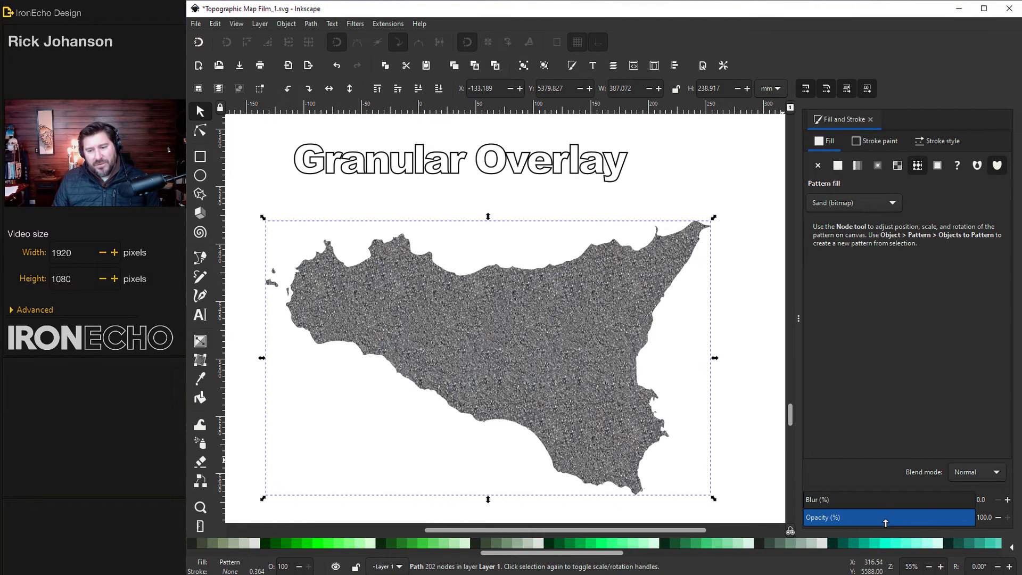
{"action": "left_click_drag", "start_coordinate": [885, 519], "coordinate": [865, 523]}
{"action": "left_click", "coordinate": [976, 473]}
{"action": "left_click", "coordinate": [972, 524]}
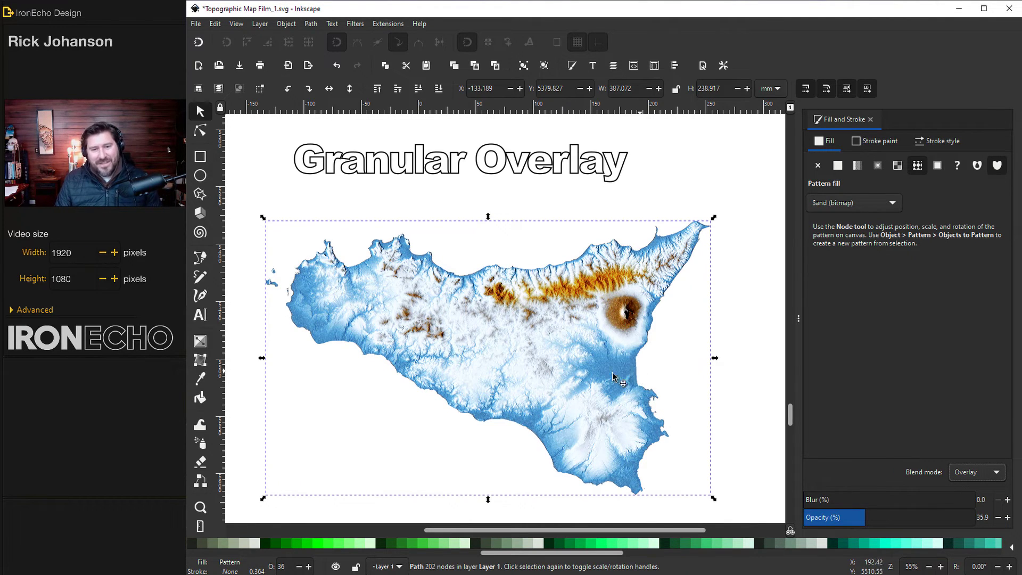
{"action": "scroll", "coordinate": [617, 382], "scroll_direction": "up", "scroll_amount": 3, "text": "ctrl"}
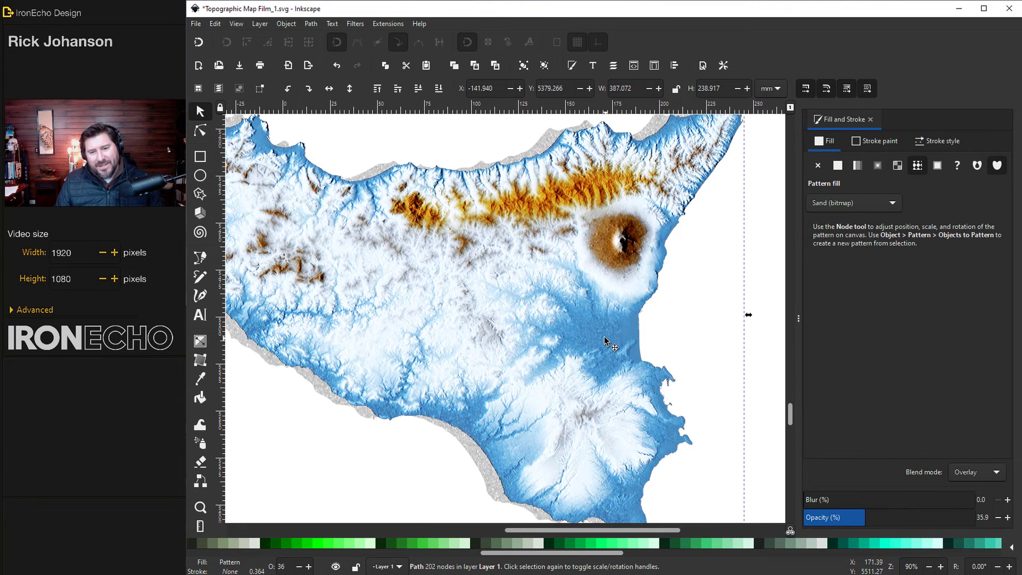
{"action": "left_click_drag", "start_coordinate": [595, 342], "coordinate": [645, 344]}
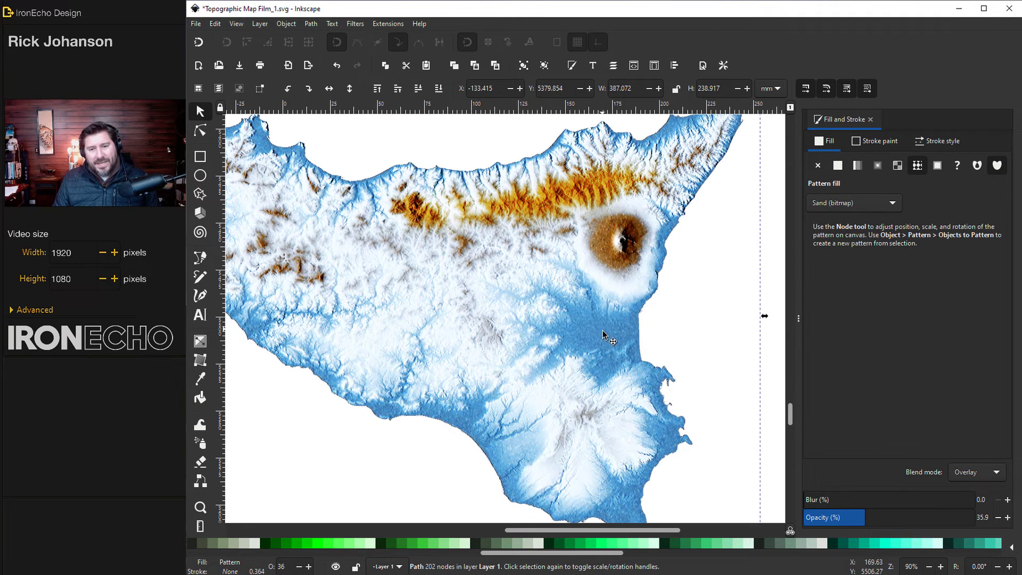
{"action": "scroll", "coordinate": [605, 339], "scroll_direction": "up", "scroll_amount": 2}
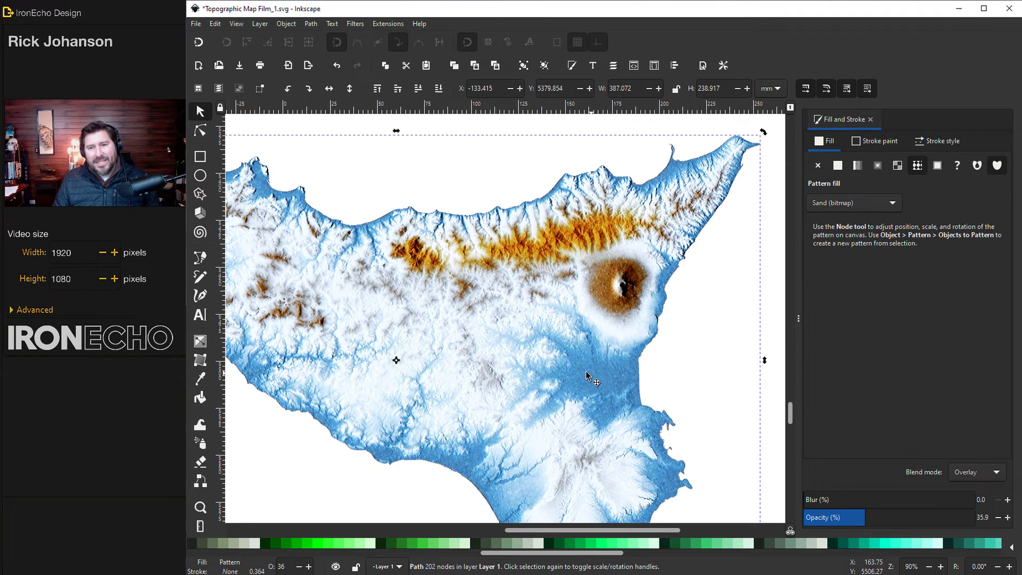
- Convert the sand overlay to a Dynamic Offset and inset its edge by about 1.06 pt
{"action": "left_click", "coordinate": [310, 24]}
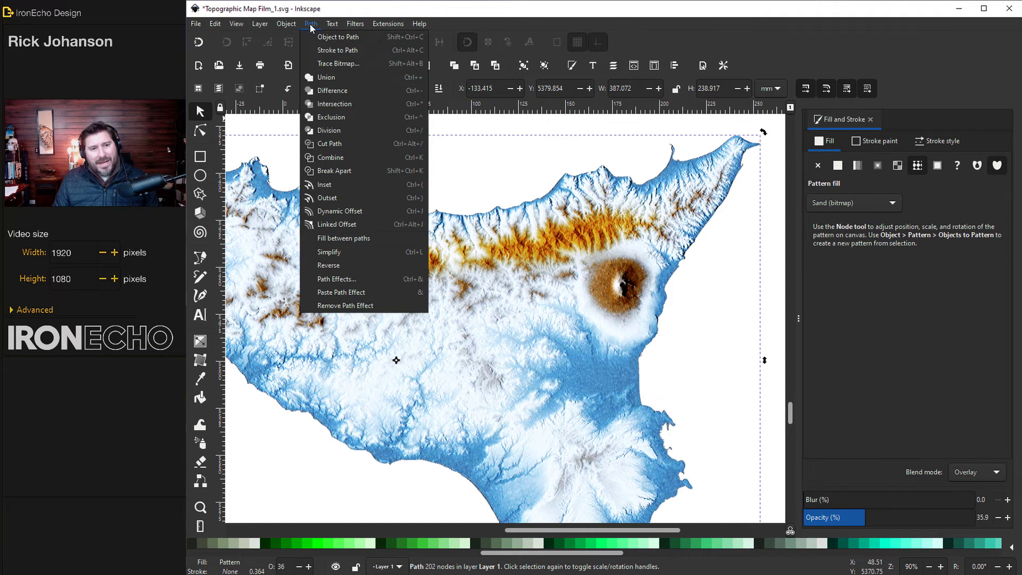
{"action": "left_click", "coordinate": [341, 212]}
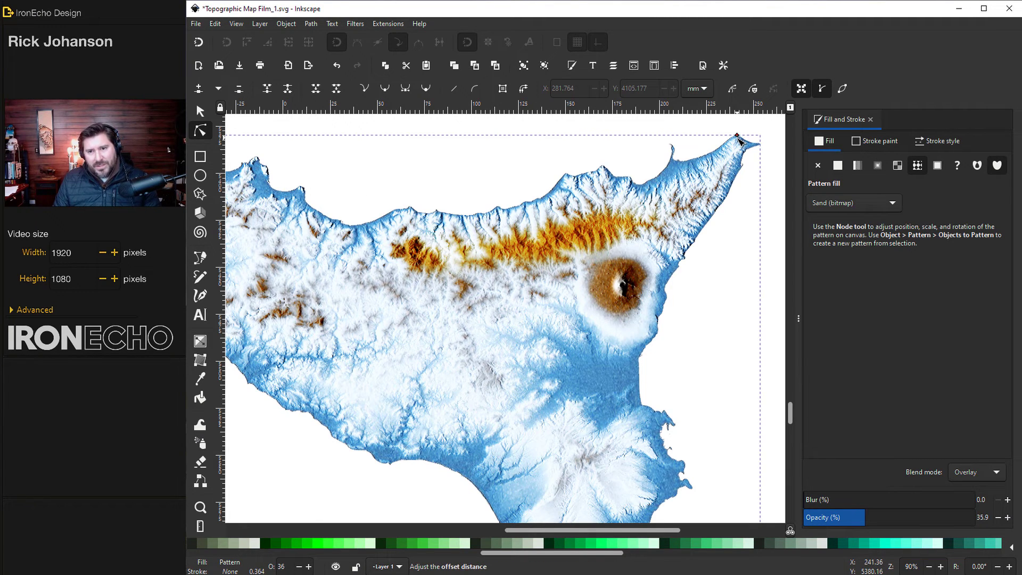
{"action": "left_click_drag", "start_coordinate": [739, 140], "coordinate": [739, 142]}
{"action": "left_click", "coordinate": [201, 112]}
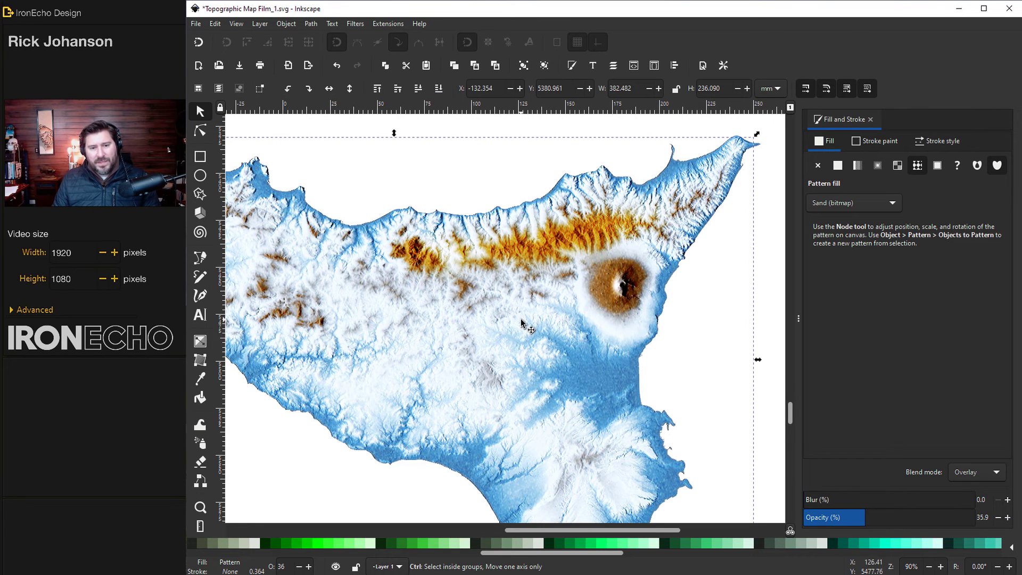
{"action": "scroll", "coordinate": [526, 314], "scroll_direction": "down", "scroll_amount": 1}
{"action": "scroll", "coordinate": [556, 485], "scroll_direction": "left", "scroll_amount": 3}
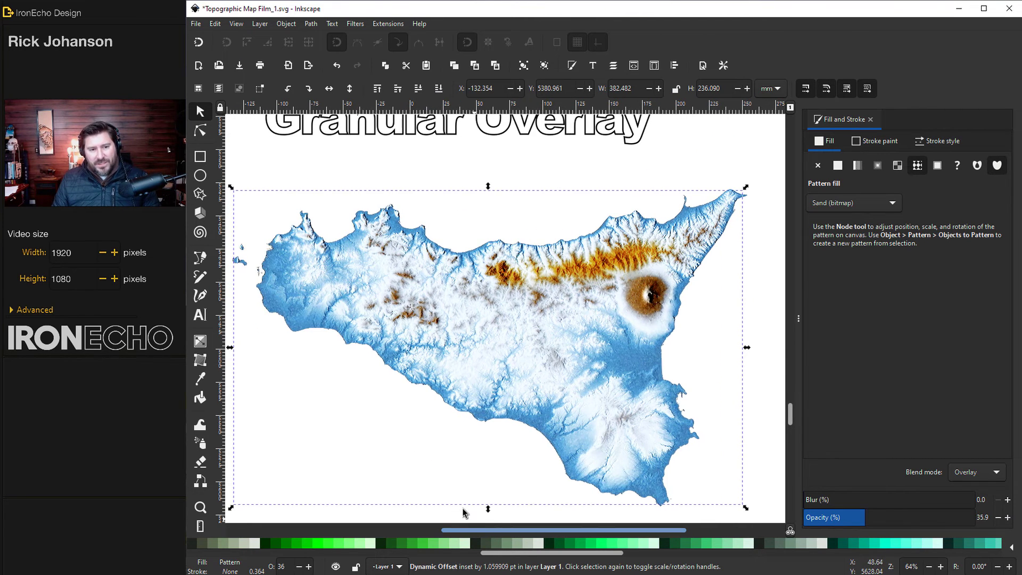
- Select the relief map and sand overlay, group them, and move the group under Shadows
{"action": "left_click", "coordinate": [237, 219]}
{"action": "left_click_drag", "start_coordinate": [228, 156], "coordinate": [761, 514]}
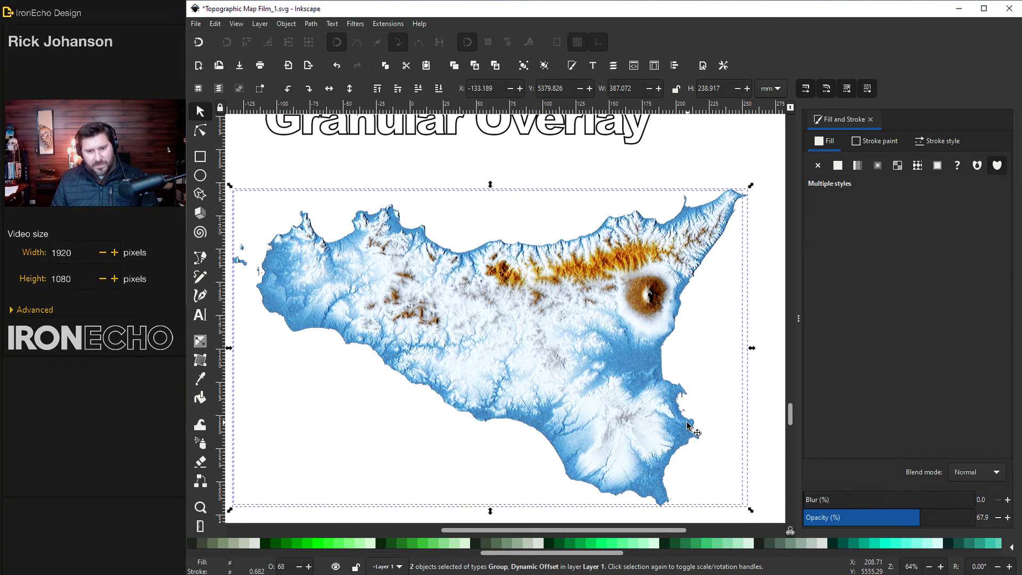
{"action": "key", "text": "ctrl"}
{"action": "left_click", "coordinate": [682, 425], "text": "ctrl"}
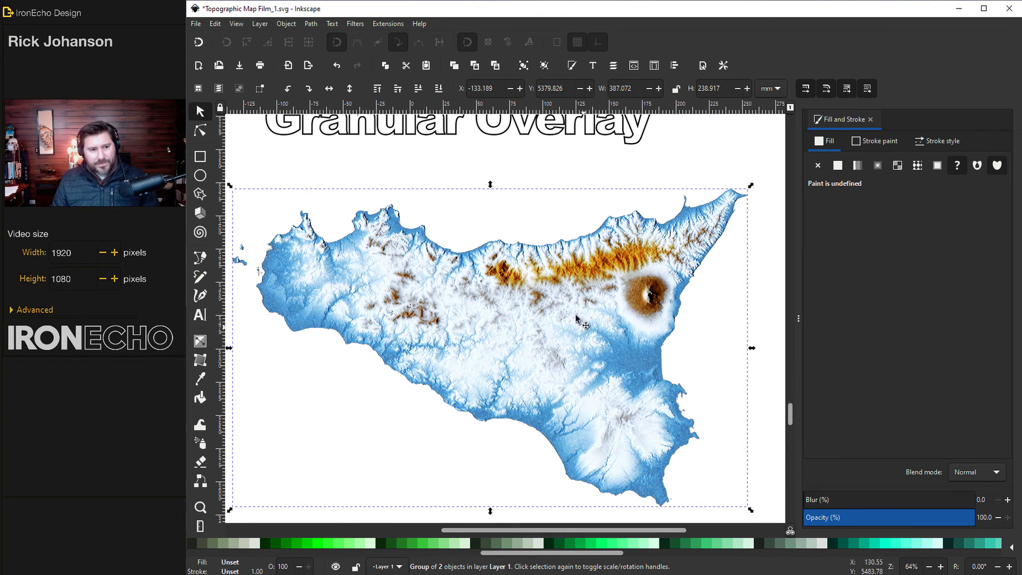
{"action": "mouse_move", "coordinate": [538, 296]}
{"action": "left_mouse_down"}
{"action": "mouse_move", "coordinate": [545, 379]}
{"action": "mouse_move", "coordinate": [543, 365]}
{"action": "left_mouse_up"}
{"action": "scroll", "coordinate": [543, 365], "scroll_direction": "down", "scroll_amount": 20}
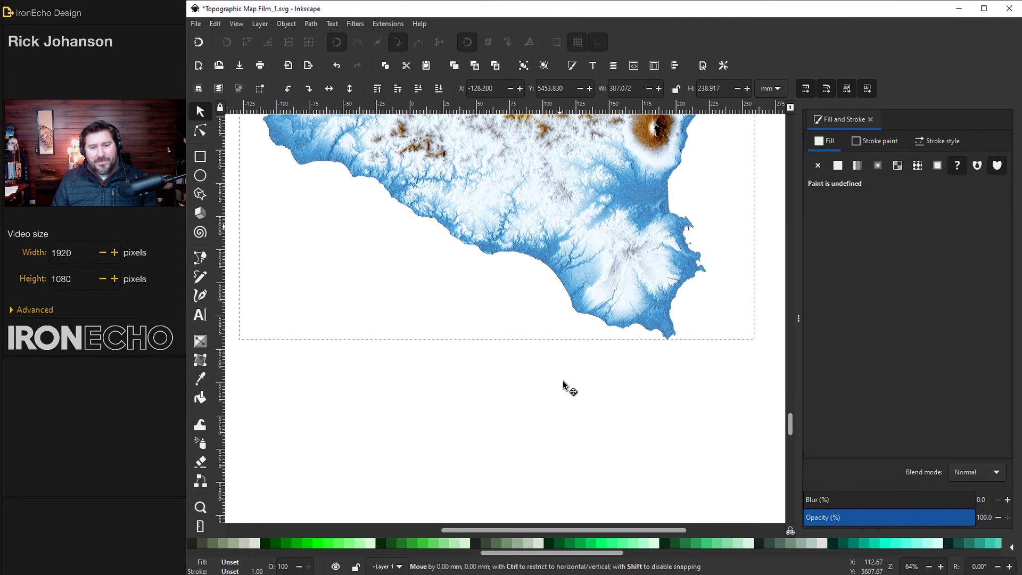
{"action": "scroll", "coordinate": [586, 320], "scroll_direction": "up", "scroll_amount": 6}
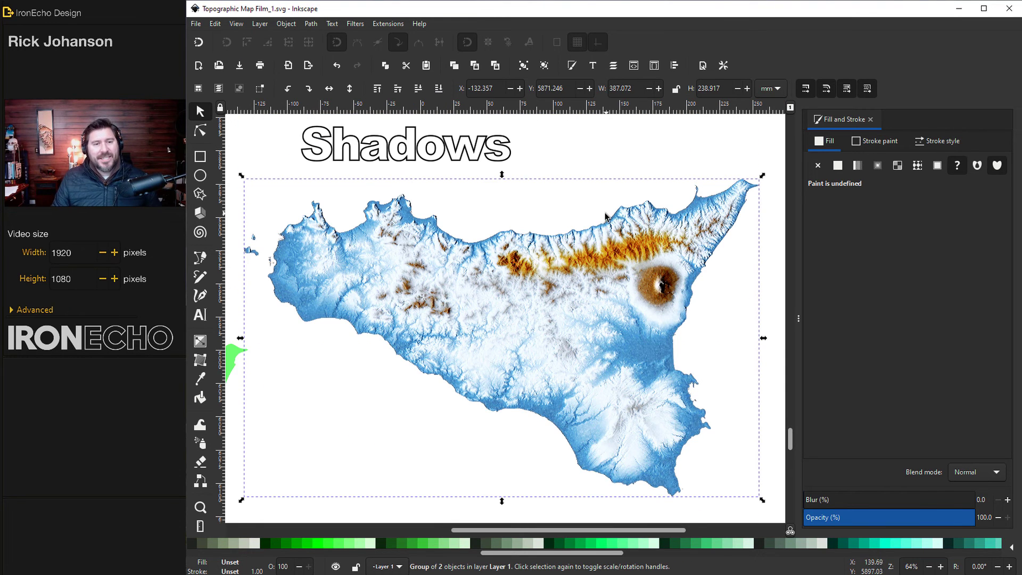
- Preview a Drop Shadow filter on the map group, then close it without applying
{"action": "left_click", "coordinate": [355, 24]}
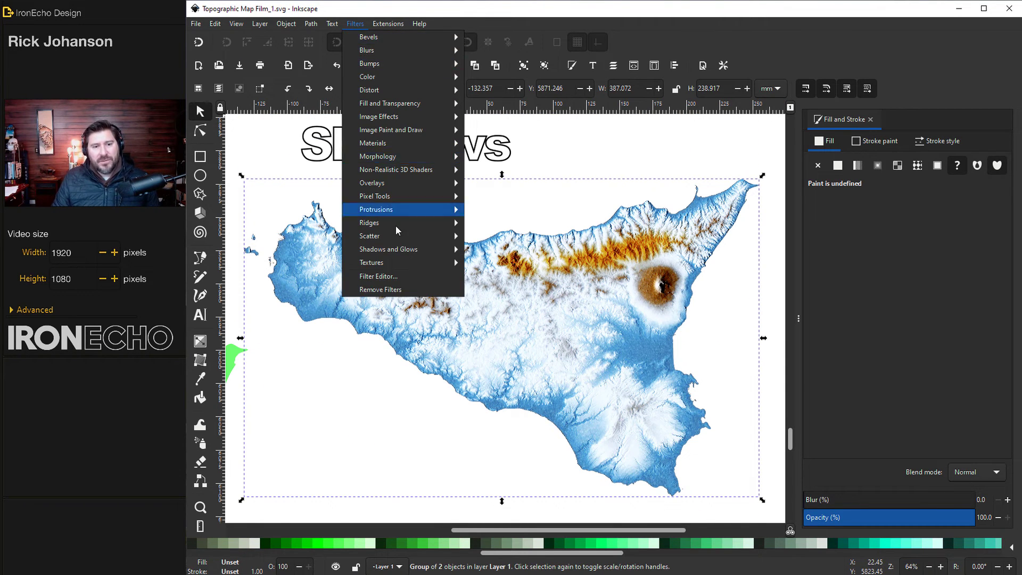
{"action": "mouse_move", "coordinate": [398, 255]}
{"action": "left_click", "coordinate": [494, 276]}
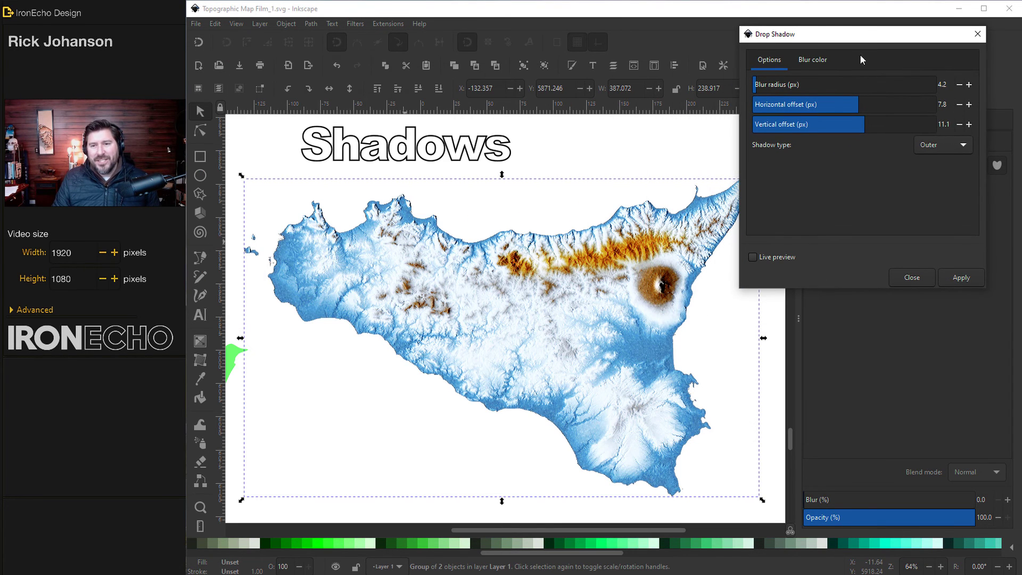
{"action": "left_click_drag", "start_coordinate": [825, 36], "coordinate": [841, 26]}
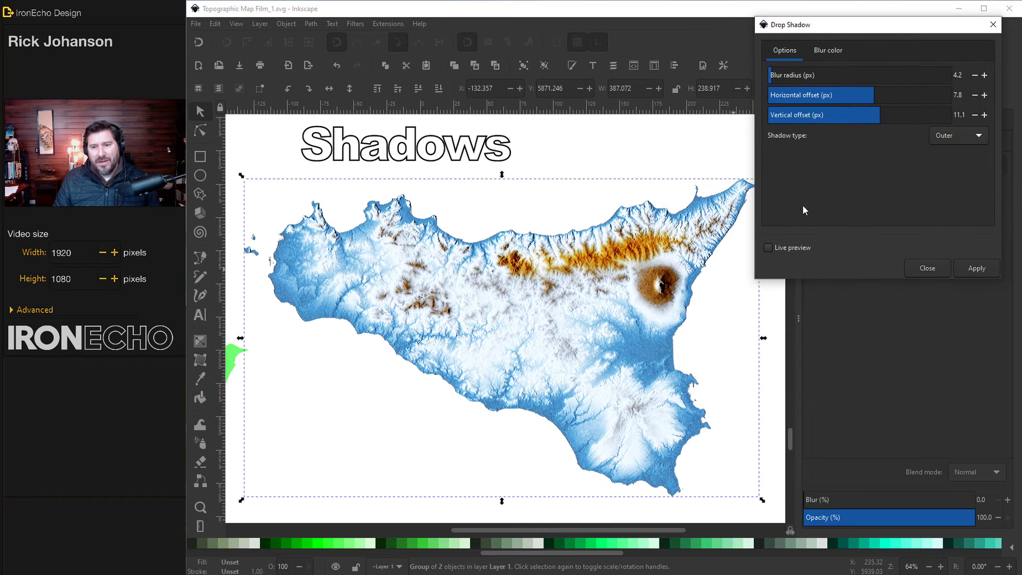
{"action": "left_click", "coordinate": [768, 247]}
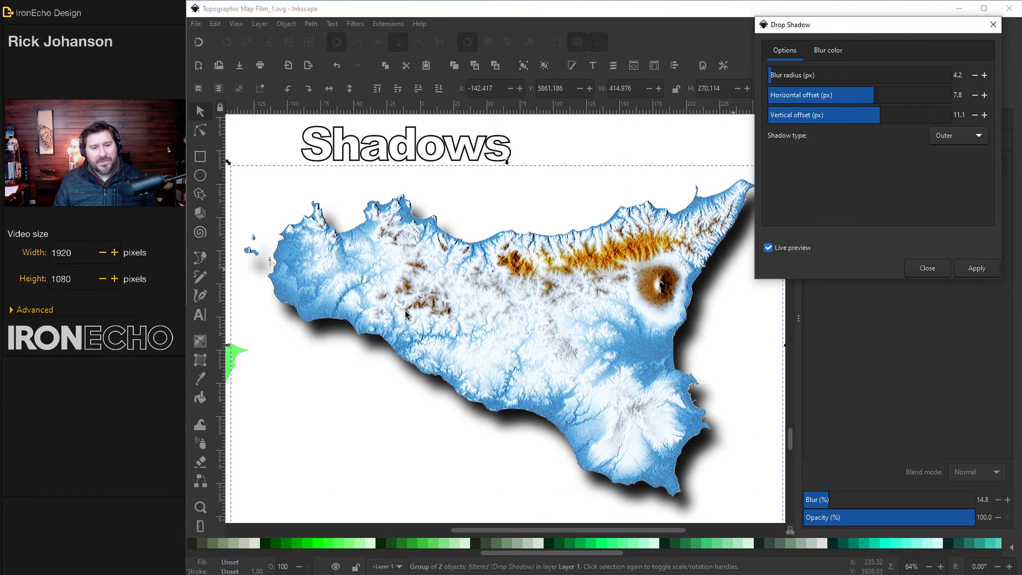
{"action": "left_click_drag", "start_coordinate": [841, 35], "coordinate": [769, 82]}
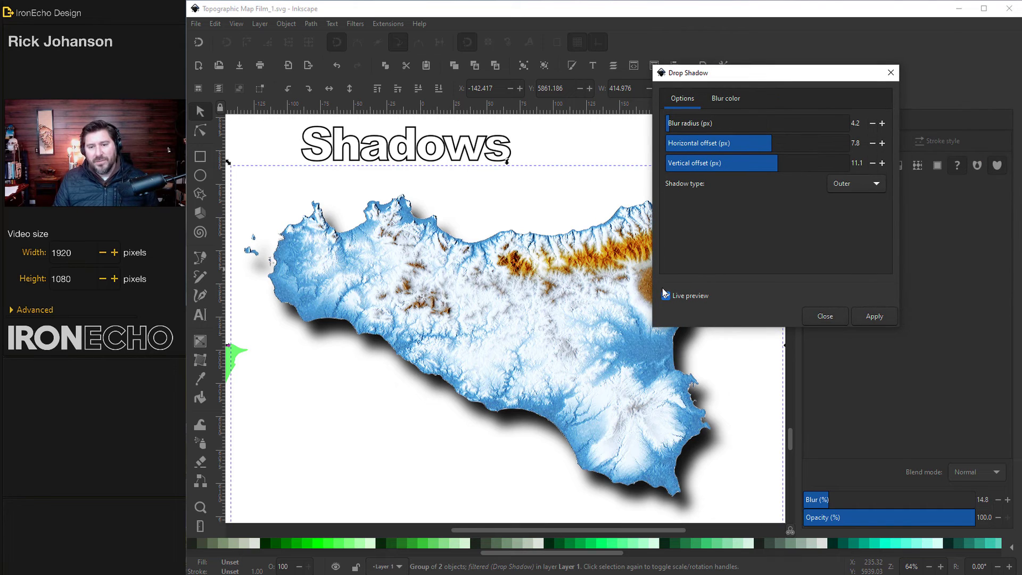
{"action": "left_click", "coordinate": [825, 317]}
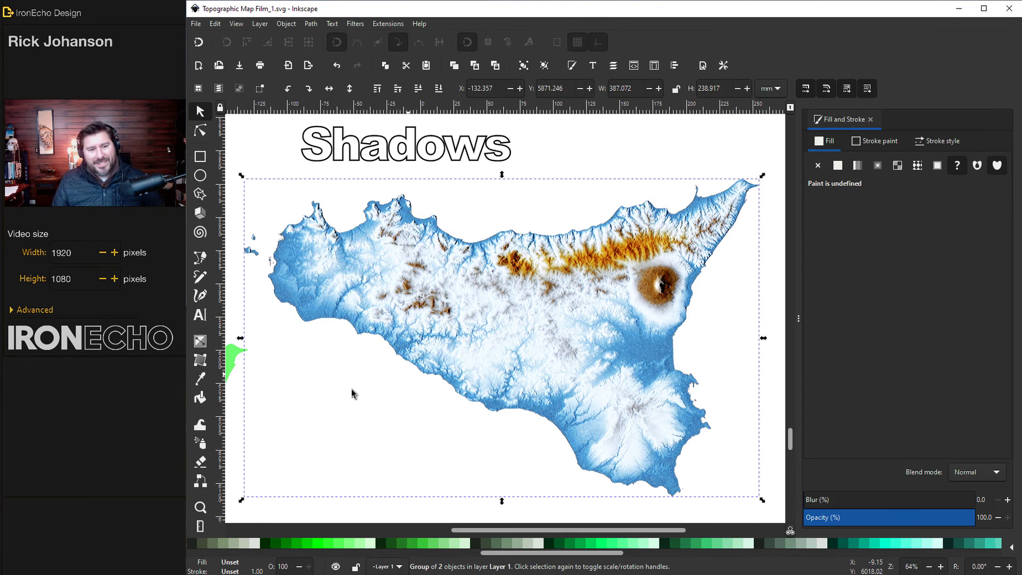
- Reposition the green Sicily shape and make a duplicate copy of it
{"action": "left_click_drag", "start_coordinate": [233, 362], "coordinate": [633, 298]}
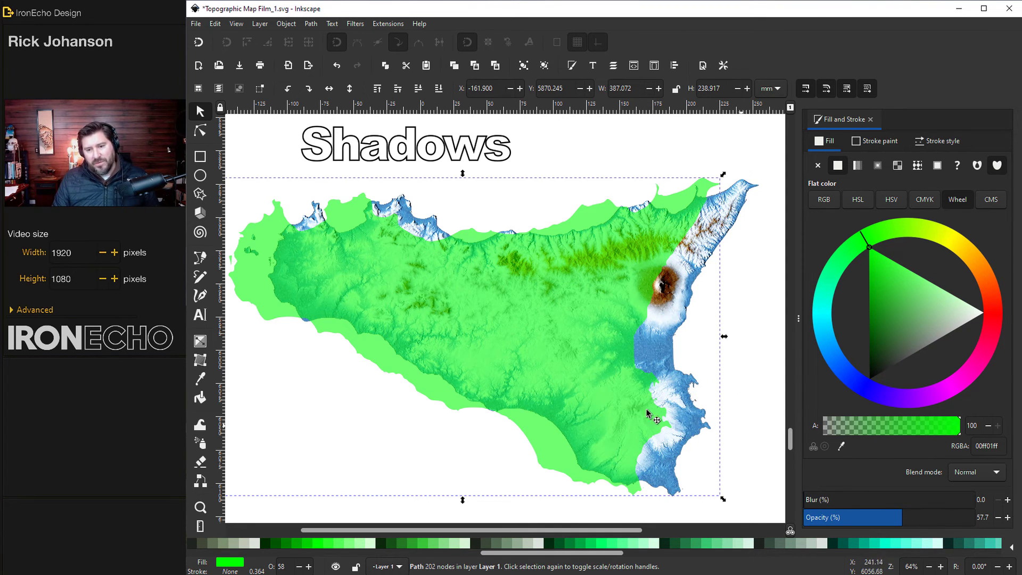
{"action": "left_click_drag", "start_coordinate": [615, 389], "coordinate": [617, 415]}
{"action": "scroll", "coordinate": [461, 445], "scroll_direction": "left", "scroll_amount": 15}
{"action": "left_click_drag", "start_coordinate": [708, 330], "coordinate": [168, 528]}
{"action": "key", "text": "ctrl+d"}
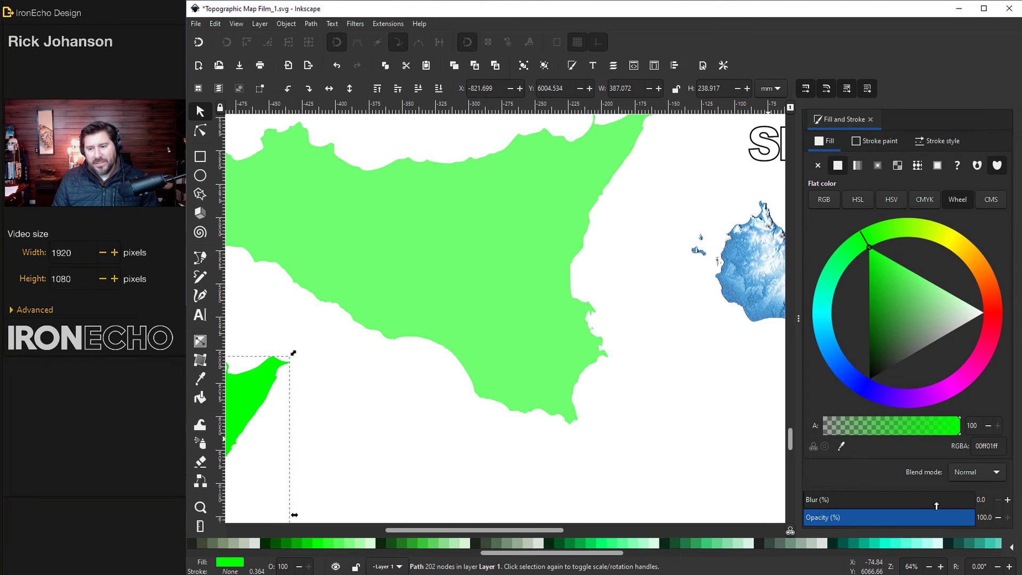
{"action": "left_click", "coordinate": [508, 324]}
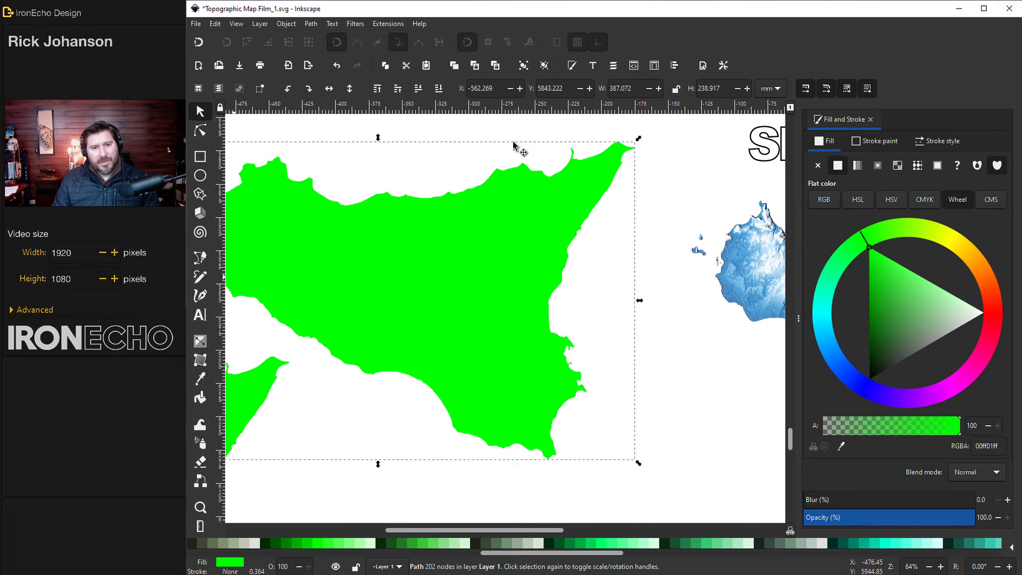
- Draw a closed shape over the east coast and intersect it with the green copy, leaving a black sliver
{"action": "left_click", "coordinate": [198, 259]}
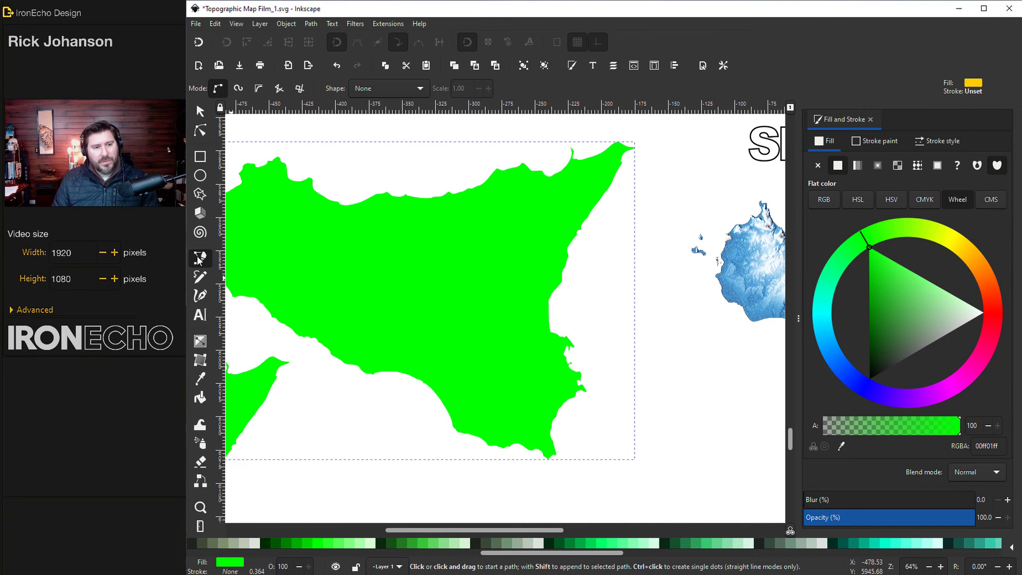
{"action": "left_click", "coordinate": [549, 128]}
{"action": "left_click_drag", "start_coordinate": [551, 330], "coordinate": [591, 316]}
{"action": "left_click_drag", "start_coordinate": [648, 123], "coordinate": [601, 129]}
{"action": "left_click", "coordinate": [550, 128]}
{"action": "key", "text": "s"}
{"action": "left_click", "coordinate": [472, 209], "text": "shift"}
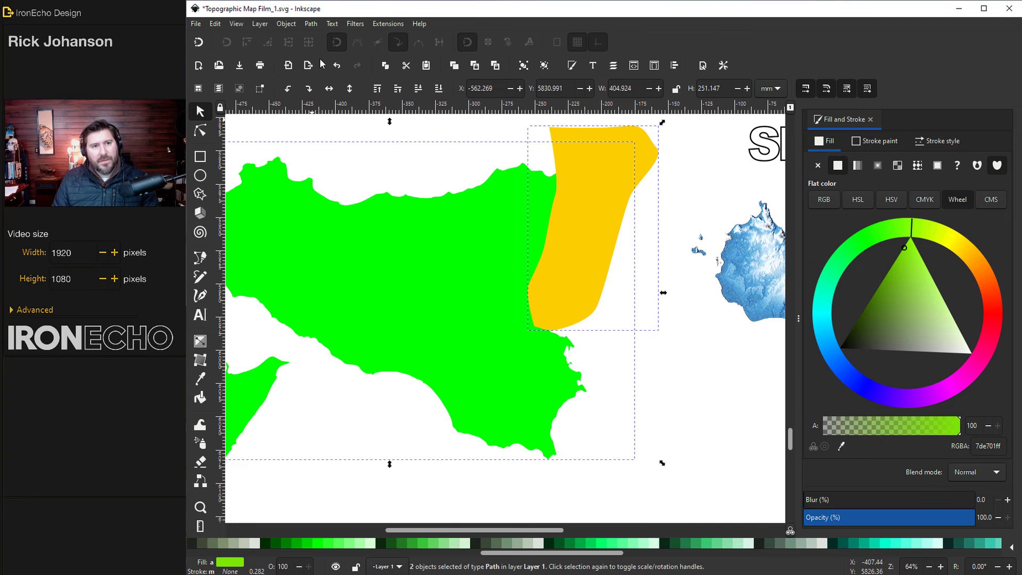
{"action": "left_click", "coordinate": [311, 24]}
{"action": "left_click", "coordinate": [329, 105]}
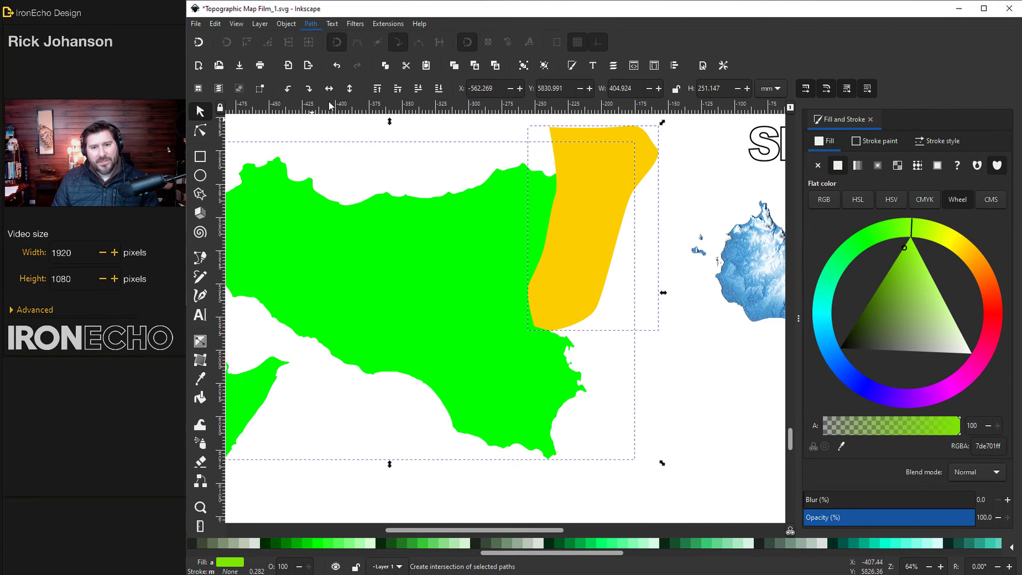
{"action": "left_click_drag", "start_coordinate": [577, 200], "coordinate": [655, 193]}
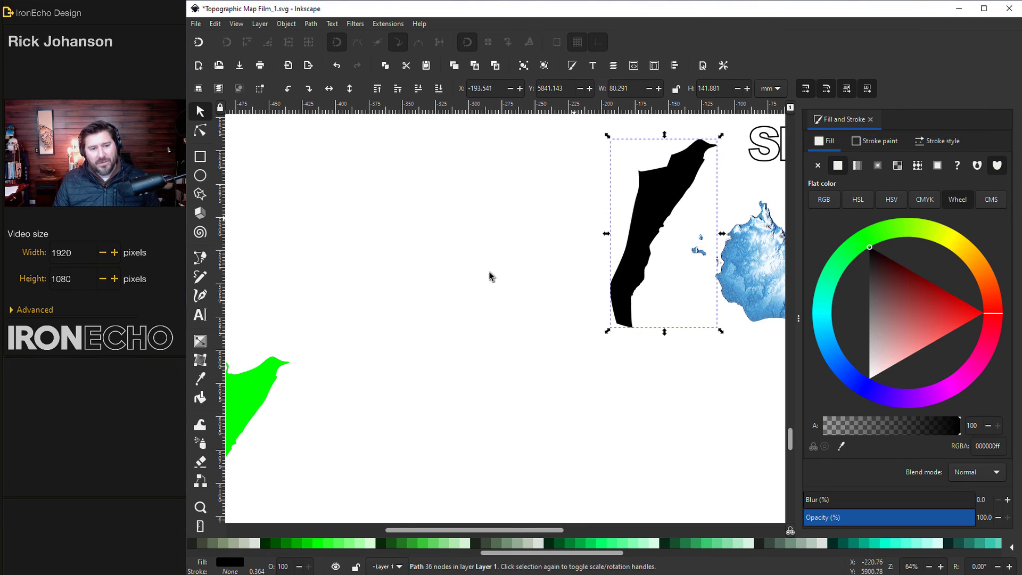
- Move the black sliver up and to the right, out of the way
{"action": "left_click_drag", "start_coordinate": [255, 407], "coordinate": [400, 310]}
{"action": "left_click_drag", "start_coordinate": [426, 532], "coordinate": [467, 532]}
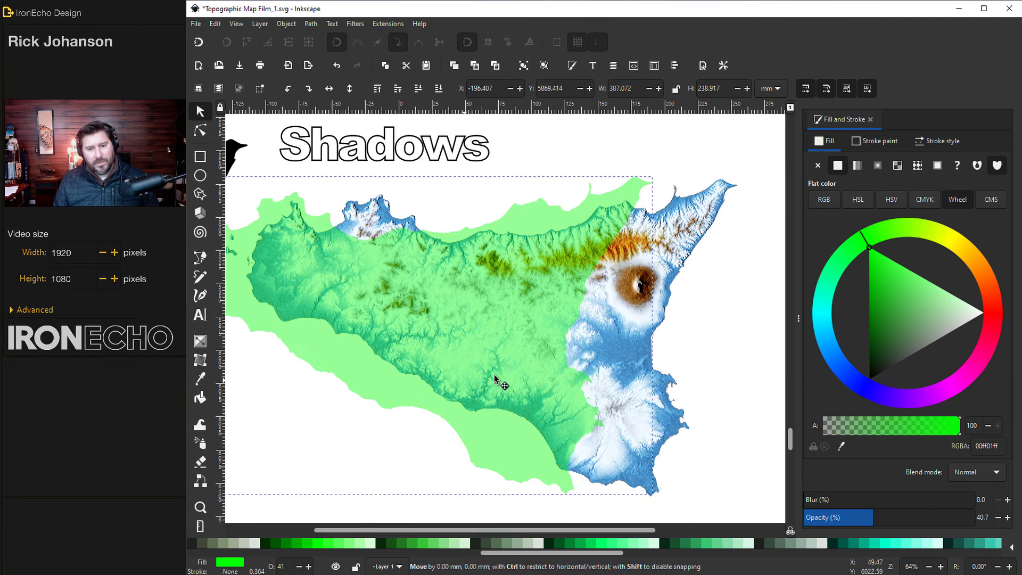
{"action": "left_click_drag", "start_coordinate": [533, 373], "coordinate": [550, 386]}
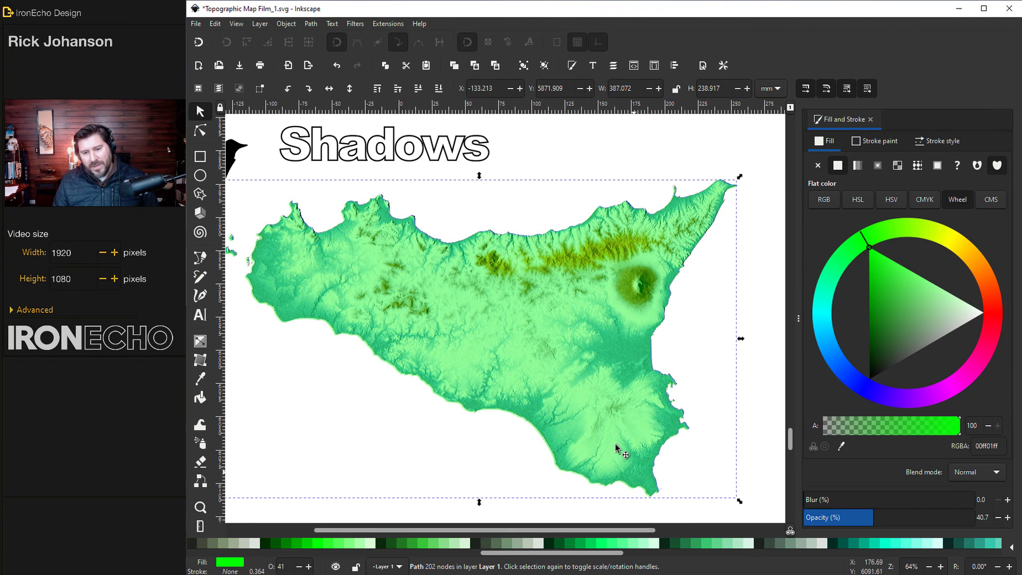
- Draw a closed cutting shape and subtract it from the green overlay via Path > Difference
{"action": "left_click", "coordinate": [200, 260]}
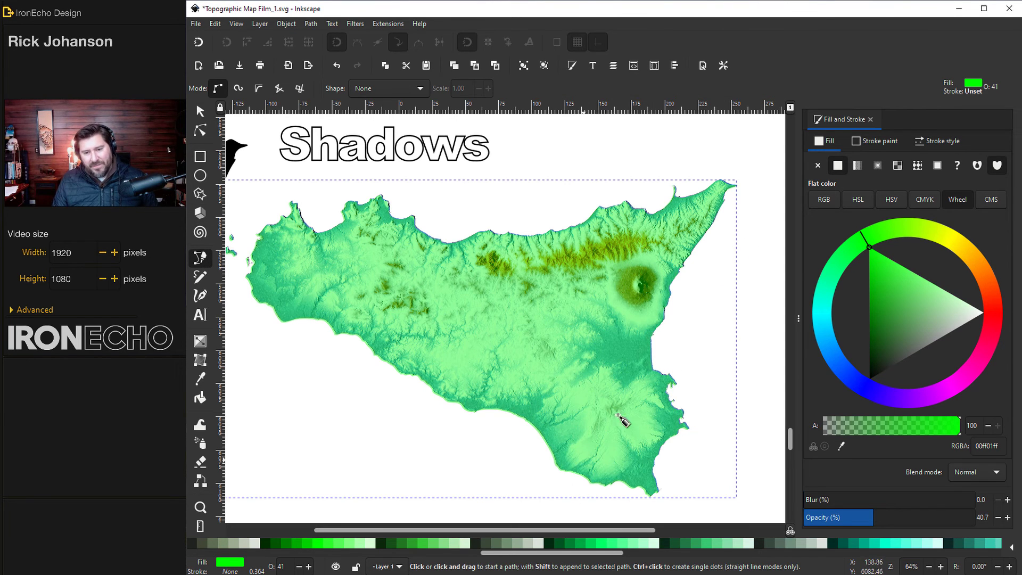
{"action": "left_click", "coordinate": [521, 484]}
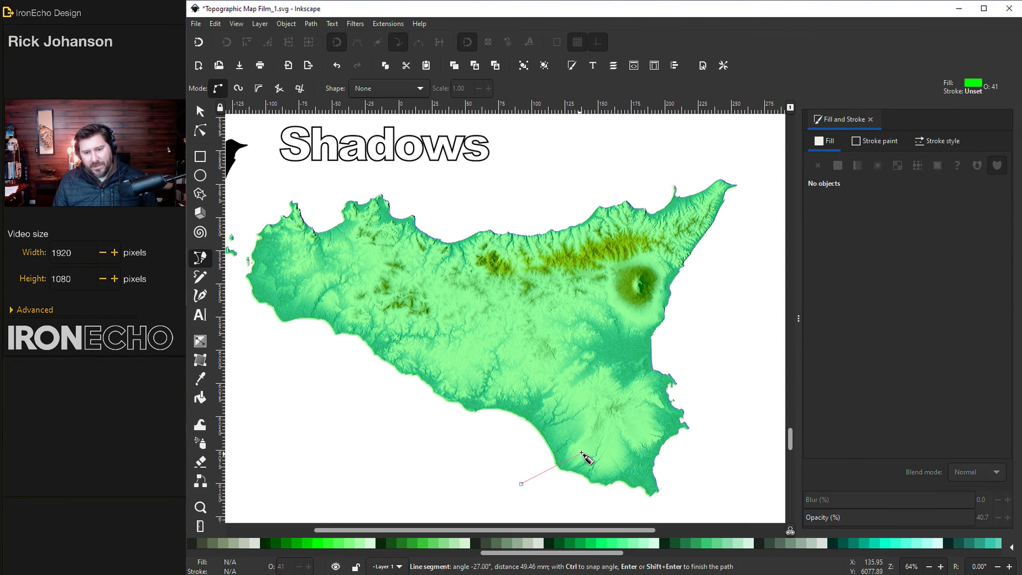
{"action": "left_click_drag", "start_coordinate": [722, 254], "coordinate": [752, 179]}
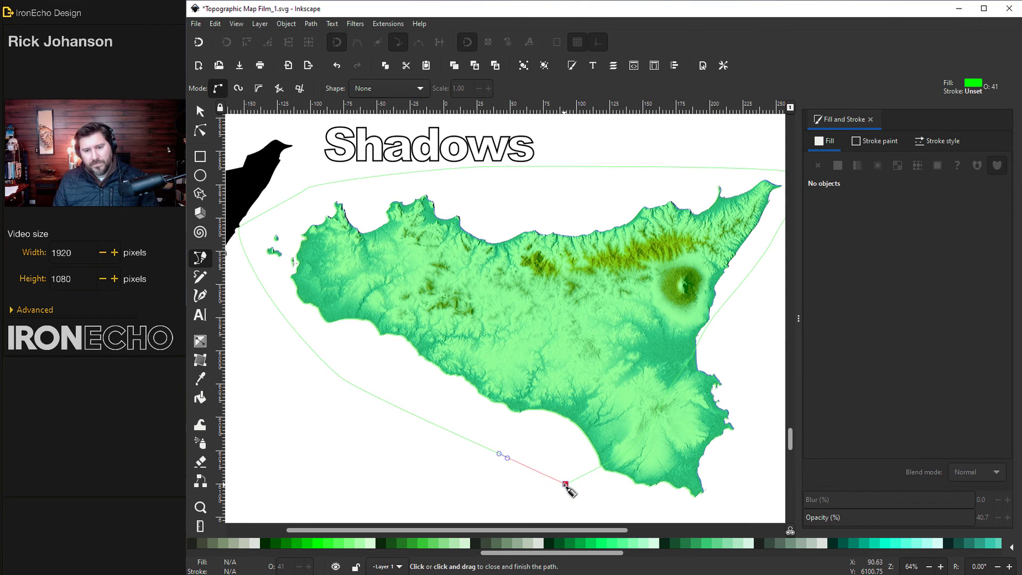
{"action": "left_click", "coordinate": [564, 484]}
{"action": "left_click", "coordinate": [988, 302]}
{"action": "key", "text": "s"}
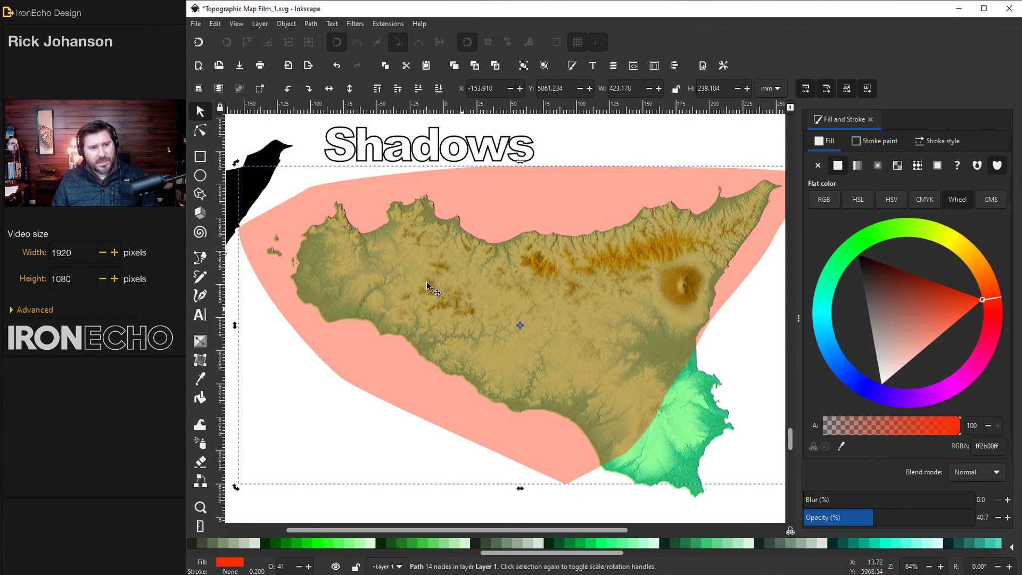
{"action": "left_click", "coordinate": [700, 431], "text": "shift"}
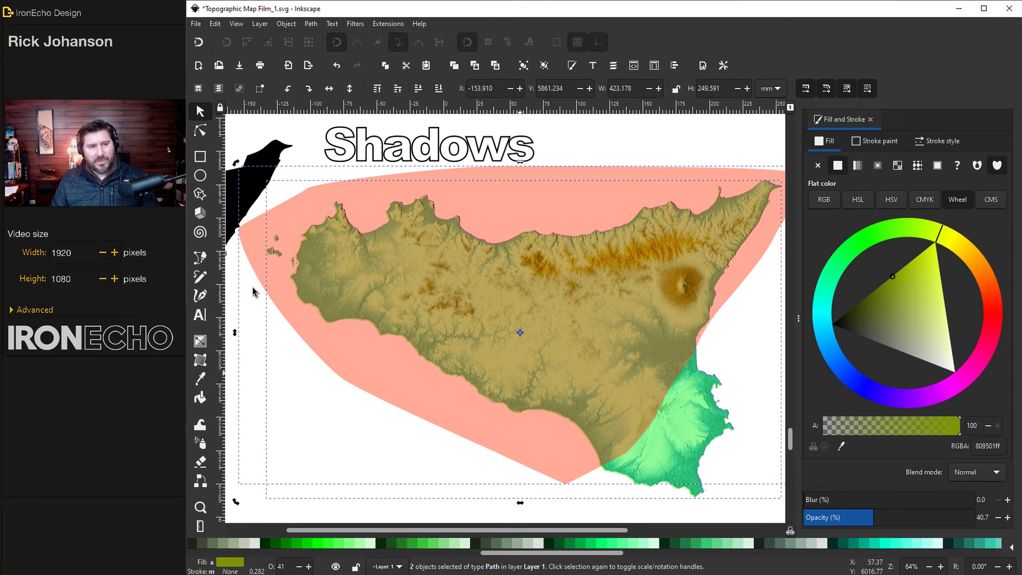
{"action": "left_click", "coordinate": [314, 24]}
{"action": "left_click", "coordinate": [330, 64]}
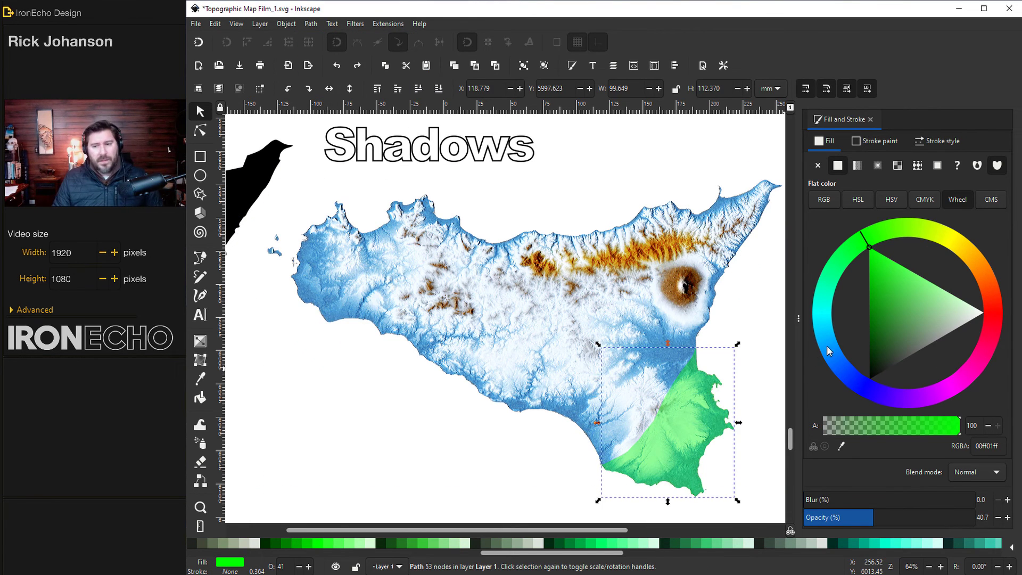
- Make the southeast patch black with Overlay blend and 25.6 blur; move the black sliver to the east coast
{"action": "left_click_drag", "start_coordinate": [879, 317], "coordinate": [855, 445]}
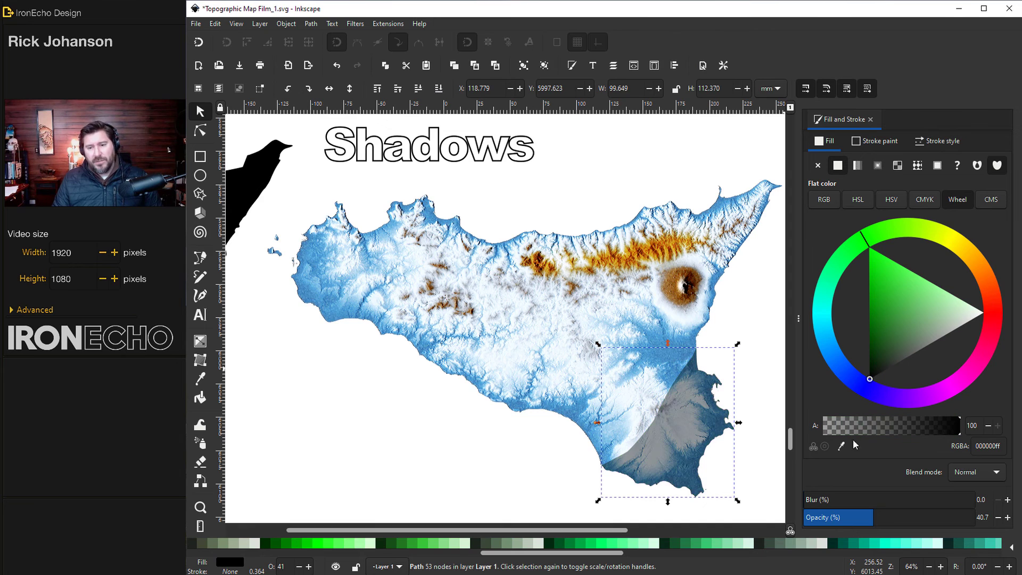
{"action": "left_click", "coordinate": [997, 473]}
{"action": "left_click", "coordinate": [973, 524]}
{"action": "left_click", "coordinate": [818, 500]}
{"action": "left_click_drag", "start_coordinate": [824, 504], "coordinate": [848, 505]}
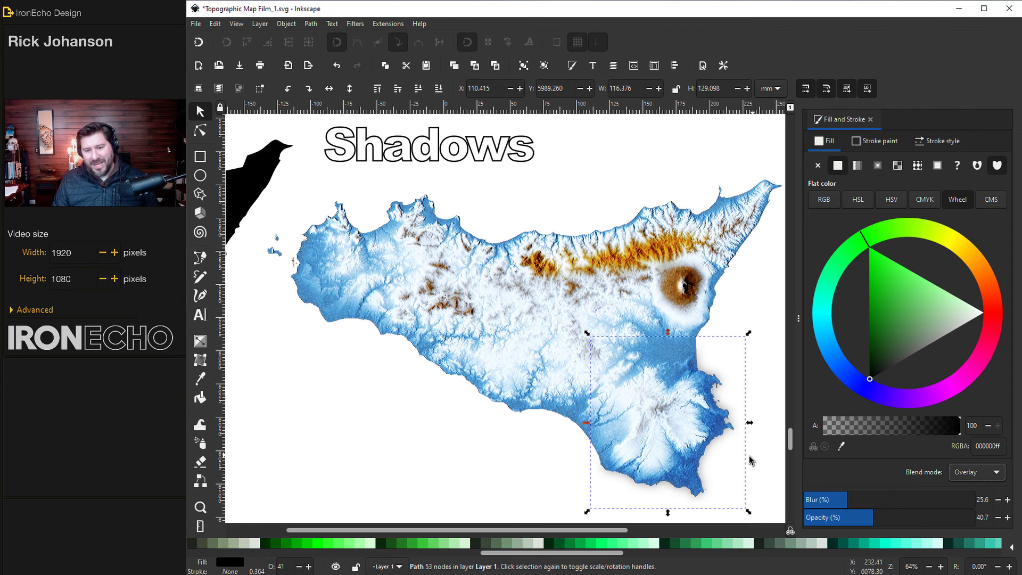
{"action": "left_click_drag", "start_coordinate": [250, 195], "coordinate": [736, 239]}
- Lower the east-coast shadow behind the map, blur it to about 13.5 and reduce its opacity
{"action": "left_click", "coordinate": [419, 88]}
{"action": "left_click_drag", "start_coordinate": [811, 496], "coordinate": [827, 500]}
{"action": "left_click", "coordinate": [960, 521]}
{"action": "left_click", "coordinate": [767, 492]}
{"action": "scroll", "coordinate": [655, 459], "scroll_direction": "right", "scroll_amount": 2}
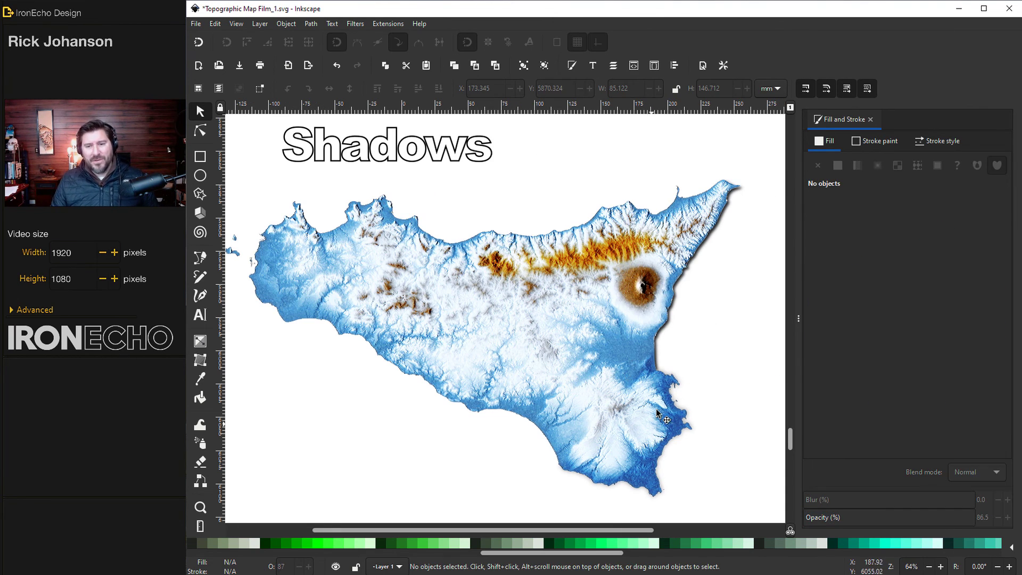
{"action": "scroll", "coordinate": [760, 265], "scroll_direction": "right", "scroll_amount": 2}
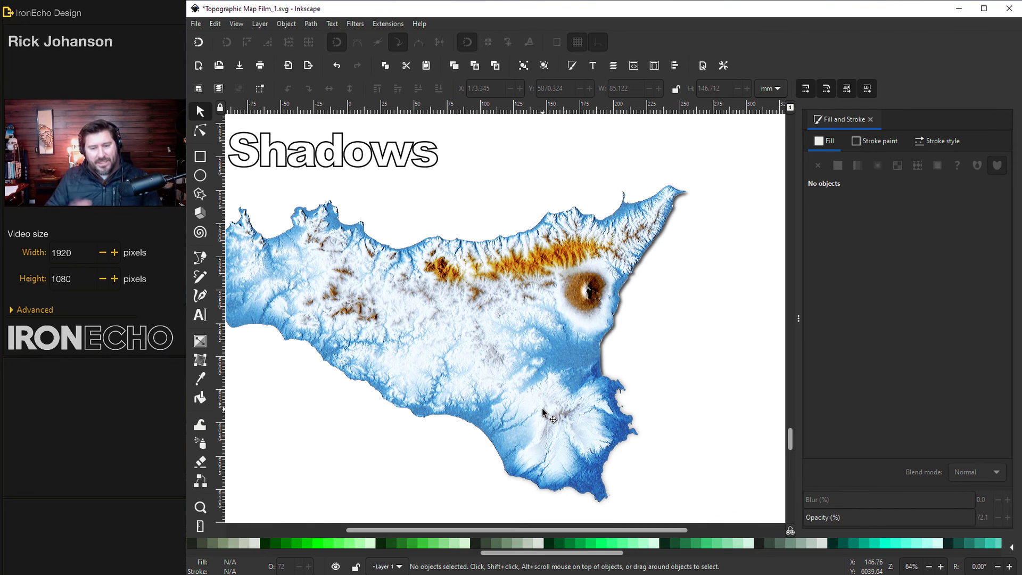
- Draw a closed shadow shape along the southeast coast and set its opacity to 100
{"action": "left_click", "coordinate": [205, 258]}
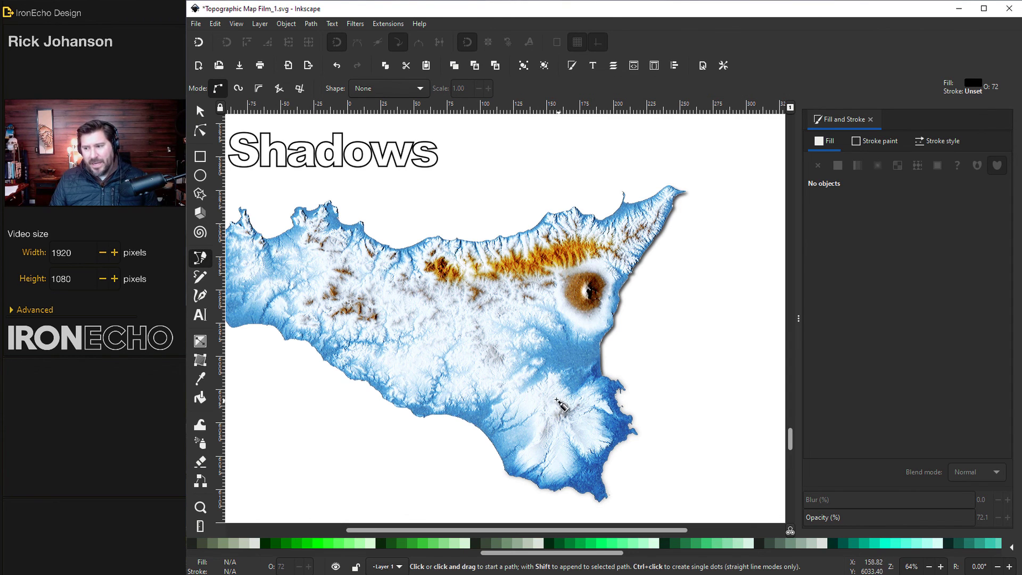
{"action": "left_click", "coordinate": [556, 394]}
{"action": "left_click_drag", "start_coordinate": [618, 380], "coordinate": [633, 381]}
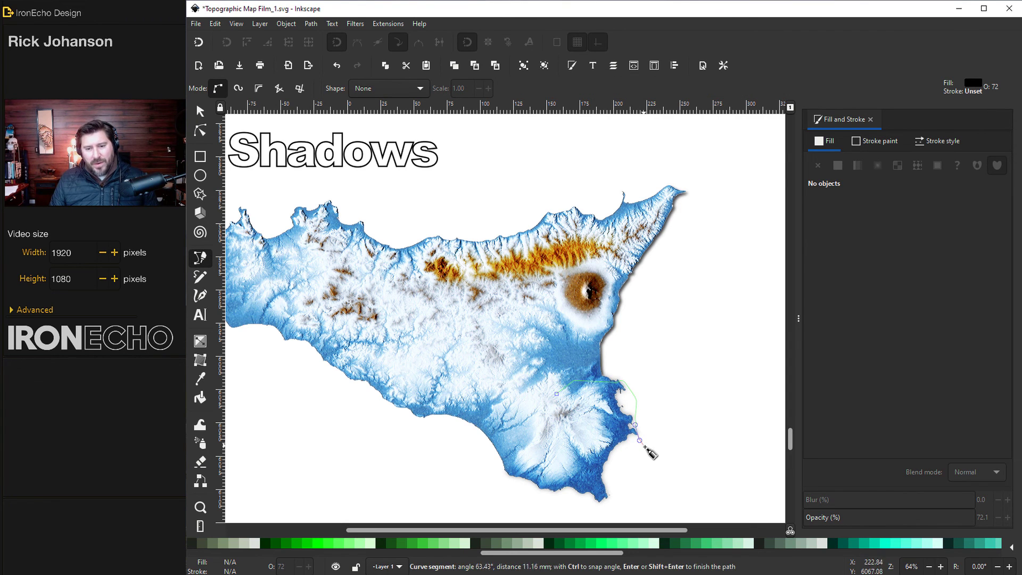
{"action": "left_click_drag", "start_coordinate": [647, 458], "coordinate": [647, 462]}
{"action": "left_click", "coordinate": [596, 493]}
{"action": "left_click", "coordinate": [534, 482]}
{"action": "key", "text": "Return"}
{"action": "left_click_drag", "start_coordinate": [958, 517], "coordinate": [975, 517]}
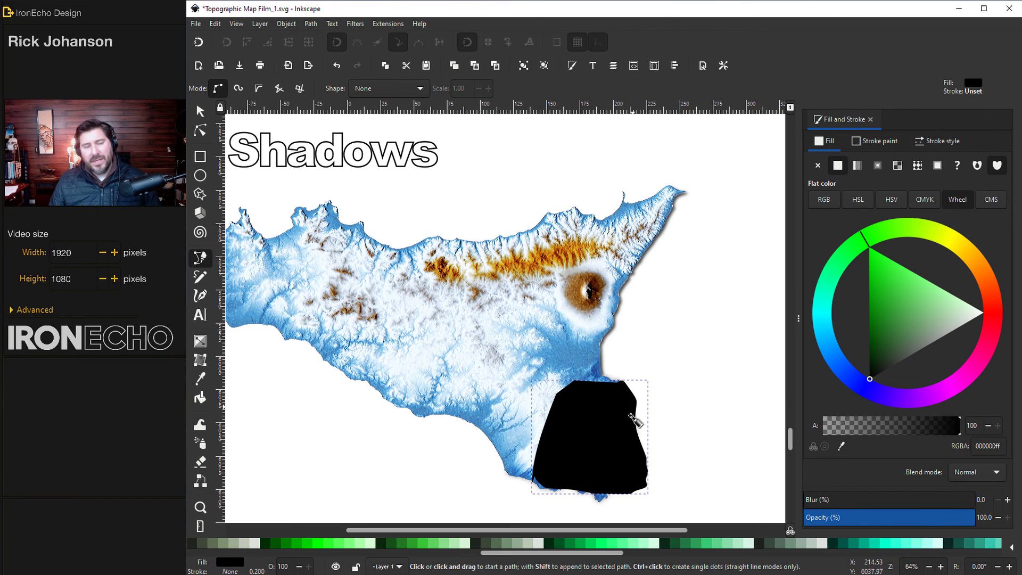
- Preview a Blur filter on the shape with horizontal blur 20.85 and vertical blur 2.12
{"action": "left_click", "coordinate": [360, 24]}
{"action": "mouse_move", "coordinate": [394, 55]}
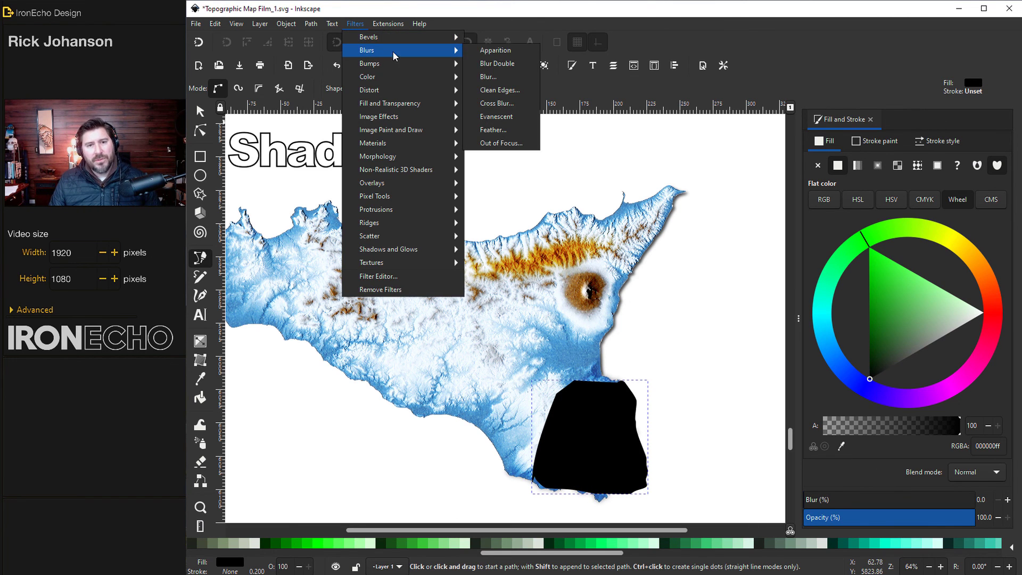
{"action": "left_click", "coordinate": [488, 77]}
{"action": "left_click_drag", "start_coordinate": [717, 113], "coordinate": [834, 164]}
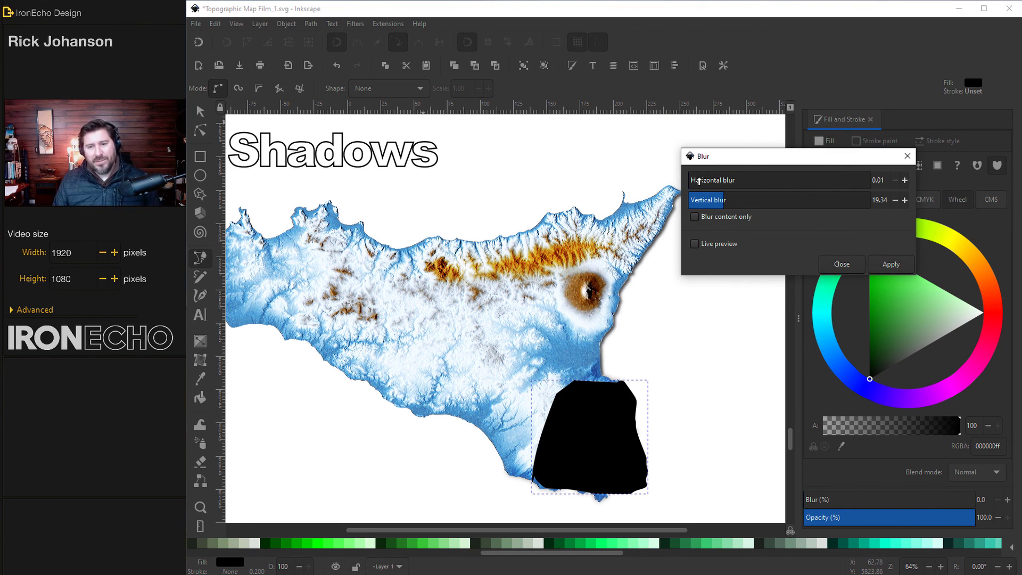
{"action": "left_click_drag", "start_coordinate": [739, 205], "coordinate": [651, 212]}
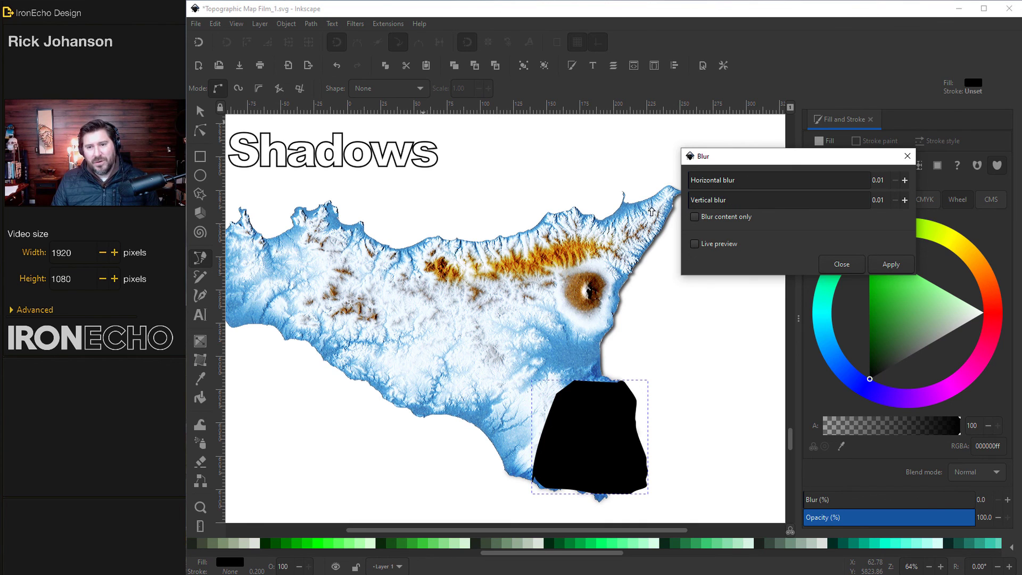
{"action": "left_click", "coordinate": [695, 243]}
{"action": "left_click", "coordinate": [699, 181]}
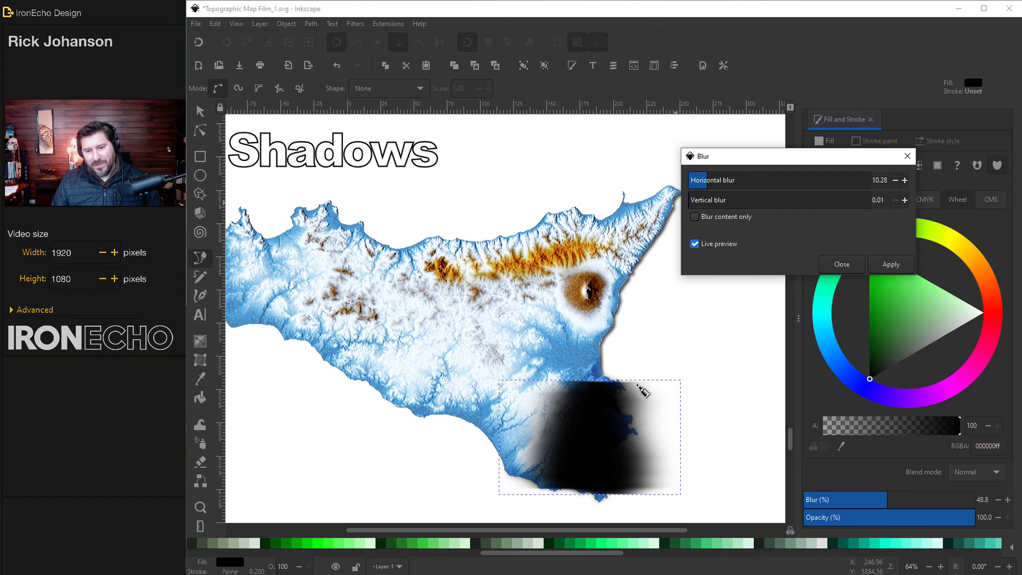
{"action": "left_click", "coordinate": [723, 181]}
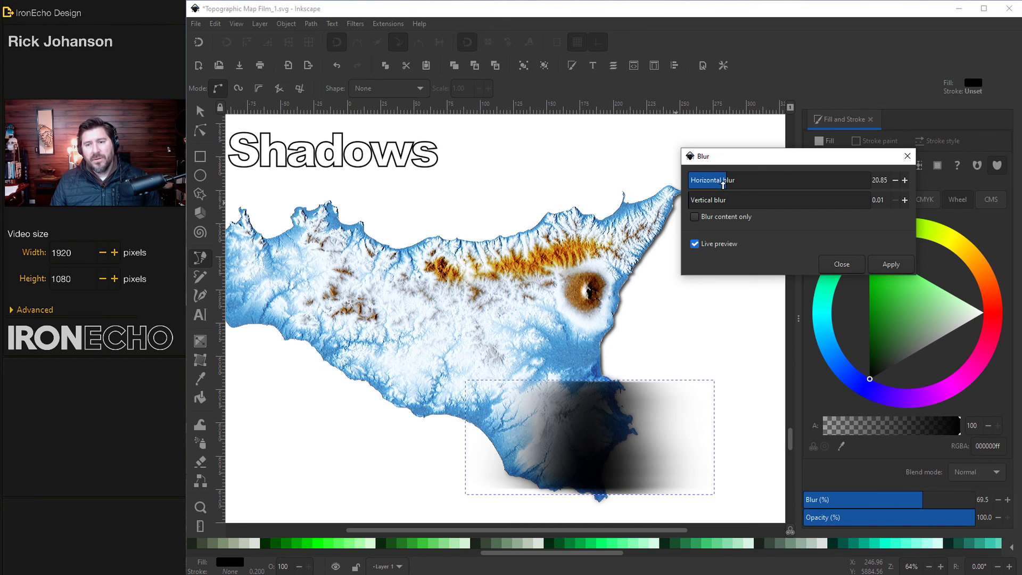
{"action": "mouse_move", "coordinate": [695, 205]}
{"action": "left_mouse_down"}
{"action": "mouse_move", "coordinate": [708, 204]}
{"action": "mouse_move", "coordinate": [692, 203]}
{"action": "left_mouse_up"}
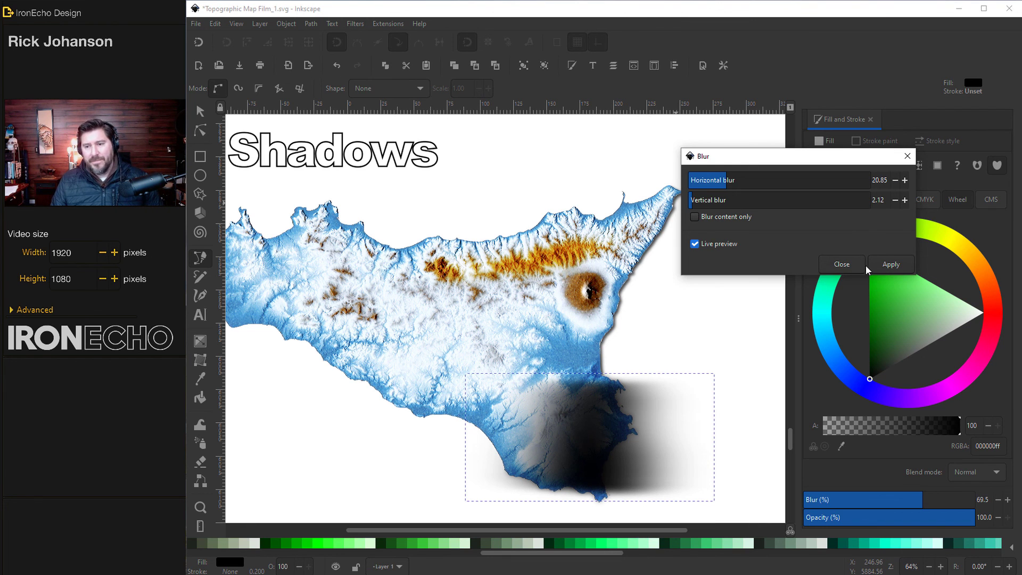
- Apply the blur, send the shadow behind the map, and set its opacity to about 80%
{"action": "left_click", "coordinate": [885, 265]}
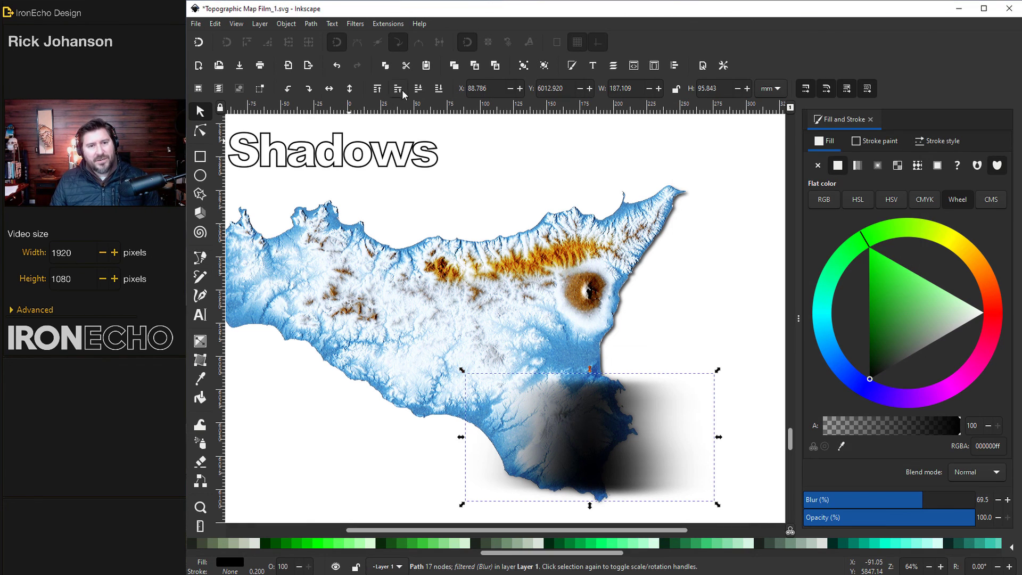
{"action": "left_click", "coordinate": [419, 92]}
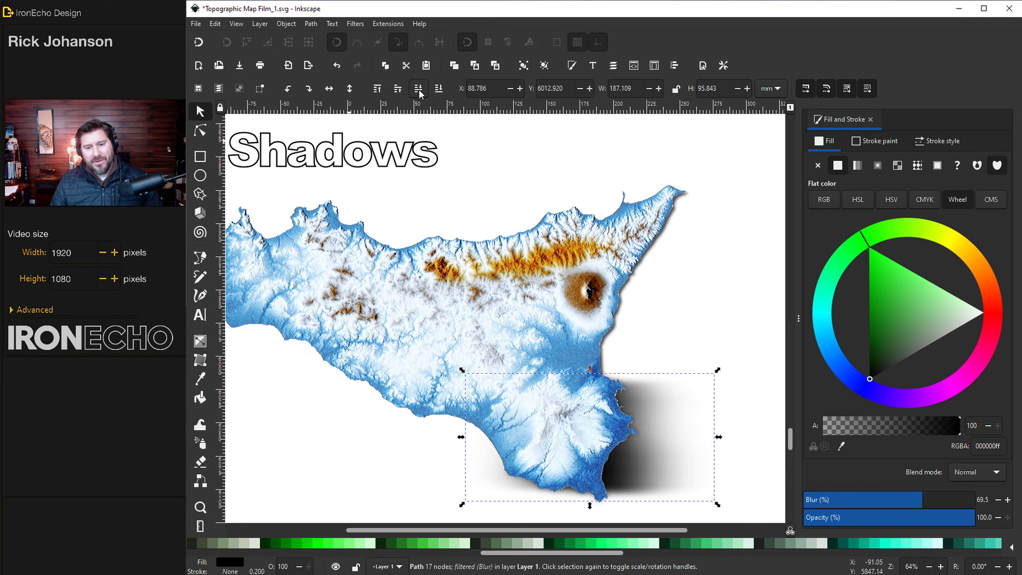
{"action": "left_click", "coordinate": [912, 521]}
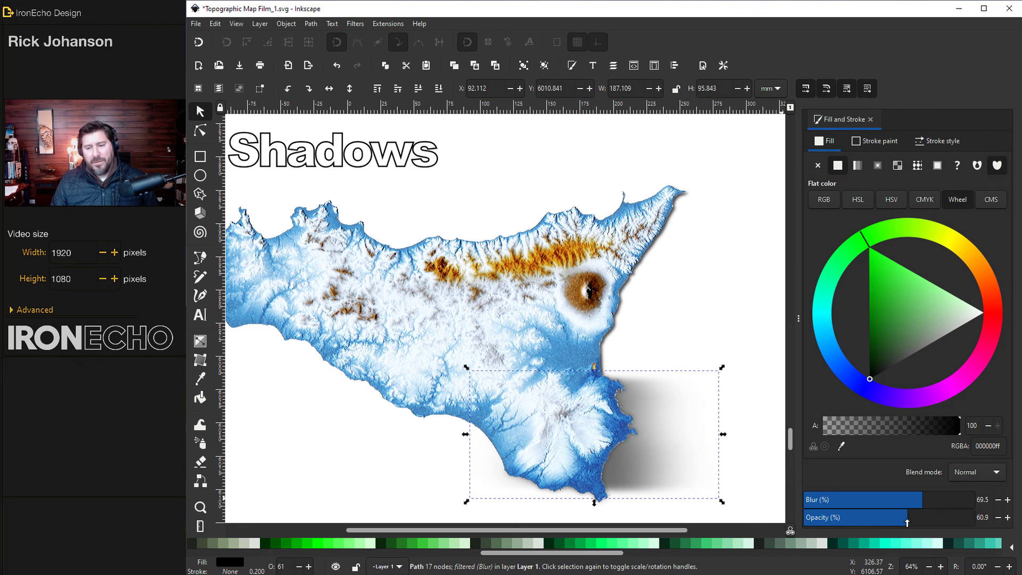
{"action": "left_click", "coordinate": [940, 517]}
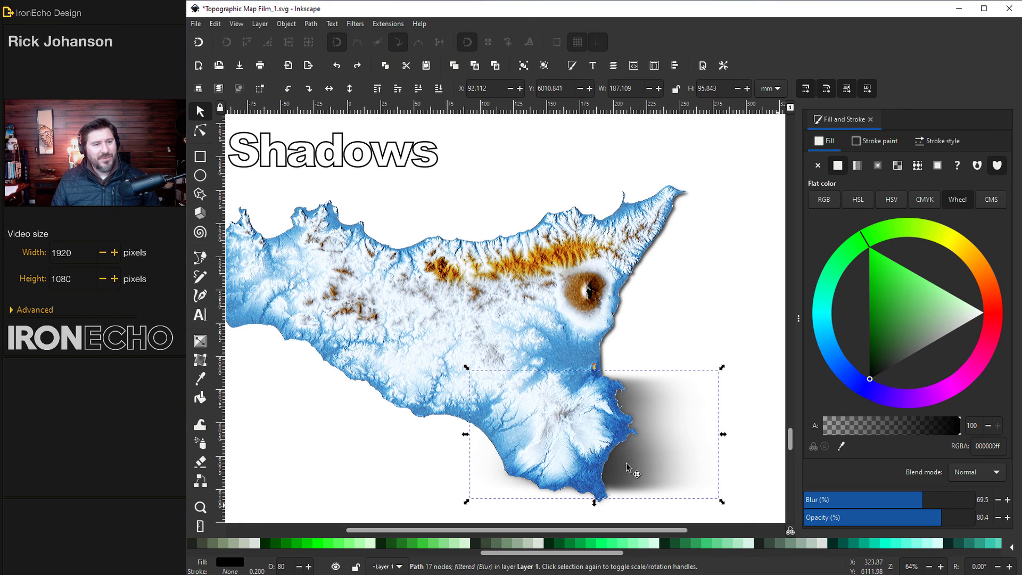
- Adjust the shadow's top corner node, then deselect the shadow path
{"action": "left_click", "coordinate": [200, 130]}
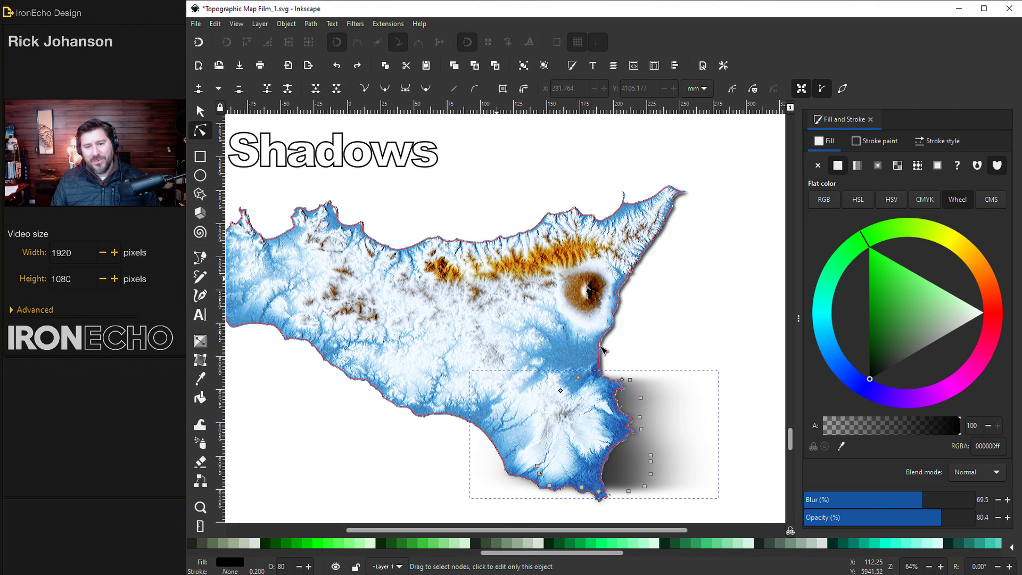
{"action": "left_click", "coordinate": [623, 381]}
{"action": "key", "text": "s"}
{"action": "scroll", "coordinate": [393, 436], "scroll_direction": "down", "scroll_amount": 2}
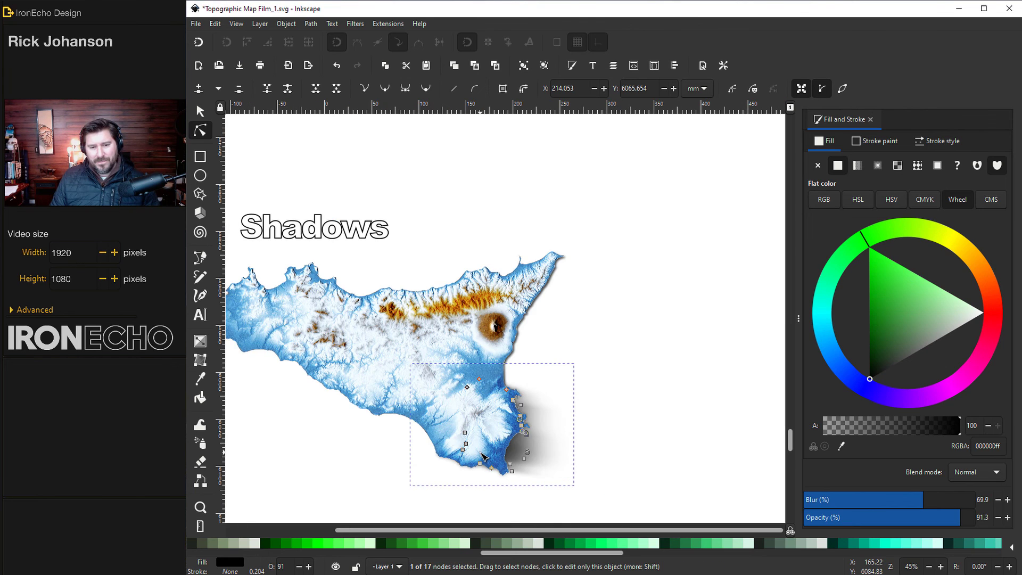
{"action": "left_click", "coordinate": [255, 299]}
- Group the map with its shadows and move the group onto the grey background beside the label
{"action": "left_click_drag", "start_coordinate": [452, 357], "coordinate": [569, 504]}
{"action": "key", "text": "ctrl+g"}
{"action": "left_click_drag", "start_coordinate": [514, 459], "coordinate": [475, 459]}
{"action": "scroll", "coordinate": [475, 459], "scroll_direction": "down", "scroll_amount": 5}
{"action": "left_click_drag", "start_coordinate": [472, 382], "coordinate": [439, 423]}
{"action": "scroll", "coordinate": [471, 410], "scroll_direction": "up", "scroll_amount": 1}
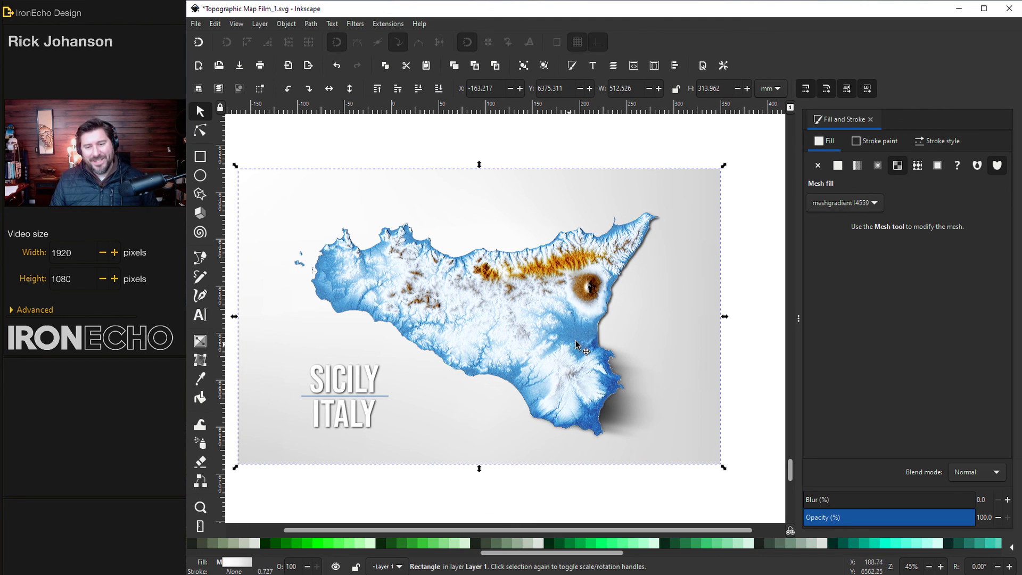
{"action": "key", "text": "ctrl+z"}
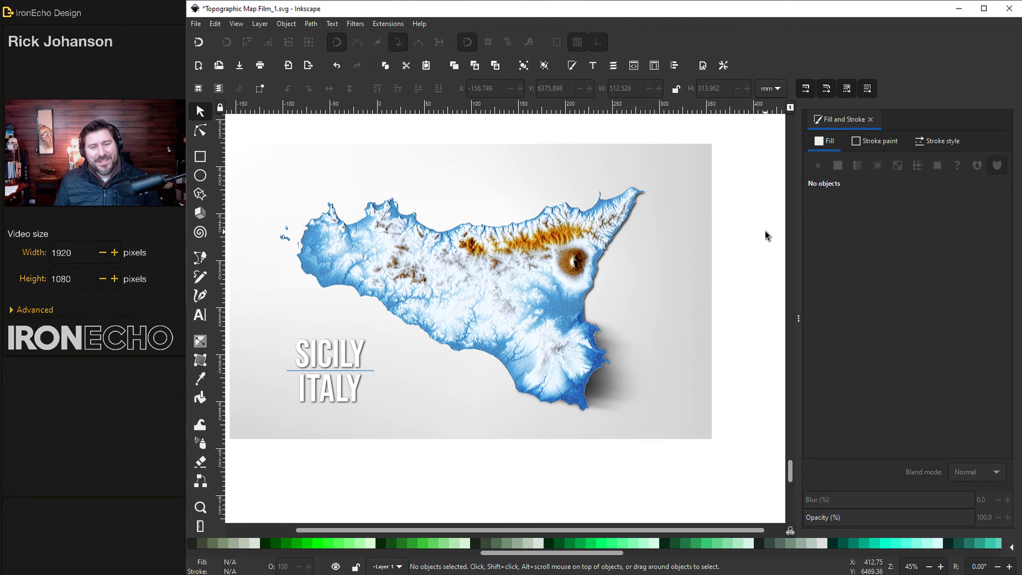